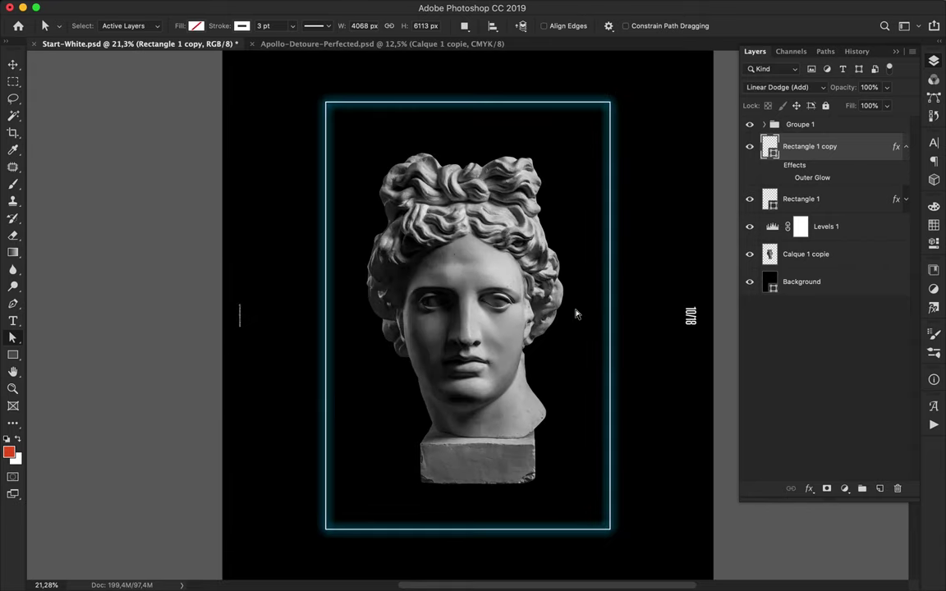
Shift the statue head to the left of the glowing frame.
key(v)
click(490, 301)
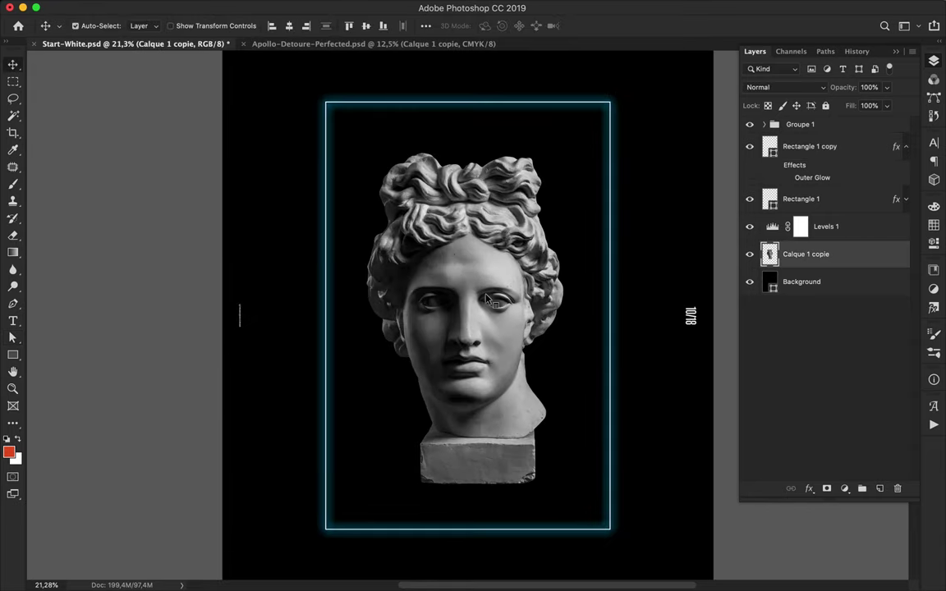
drag(453, 301, 312, 300)
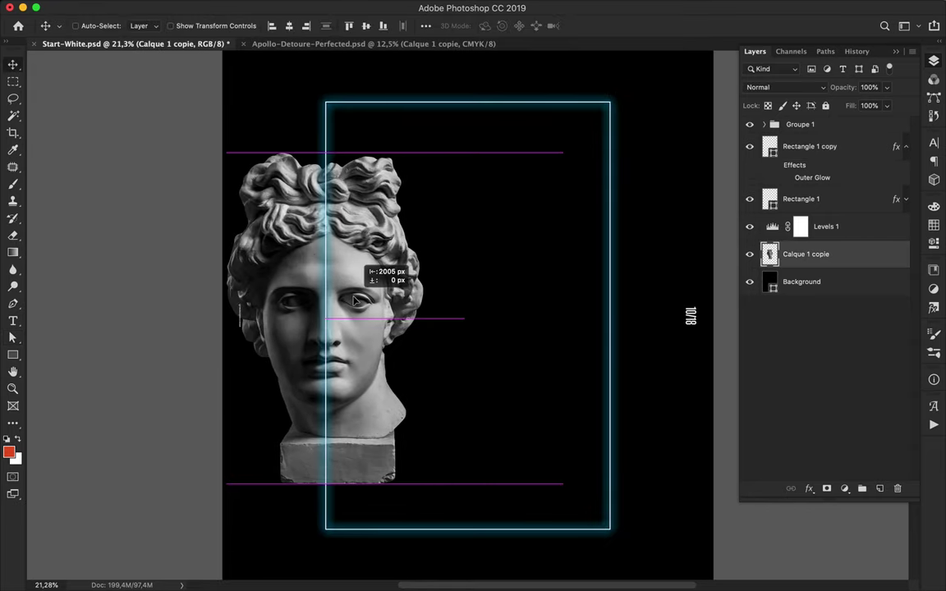
super+click(809, 147)
Copy the statue's left half onto a new layer and place it at the frame's right edge.
key(m)
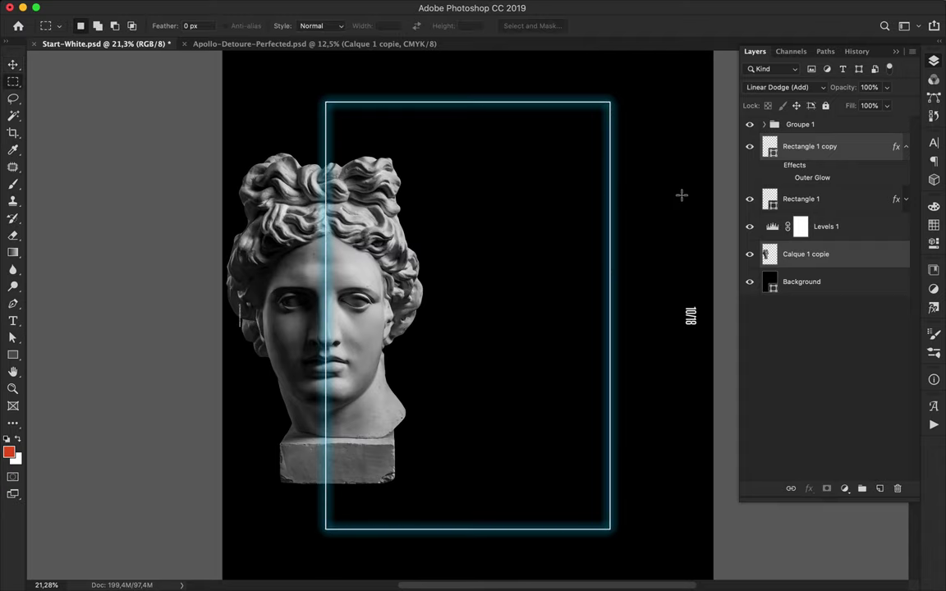
drag(223, 108, 326, 537)
click(811, 258)
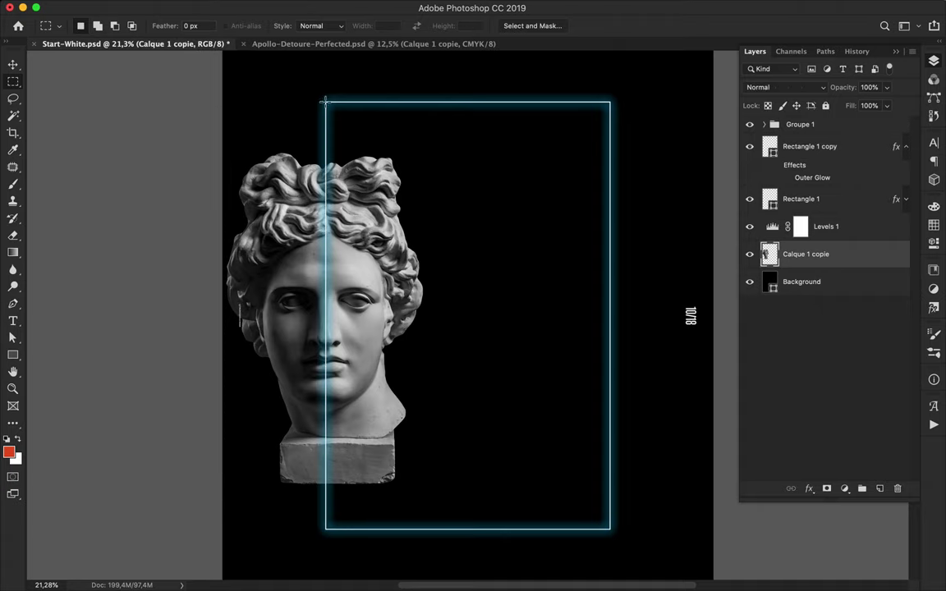
drag(324, 101, 215, 497)
key(ctrl+j)
drag(329, 315, 586, 263)
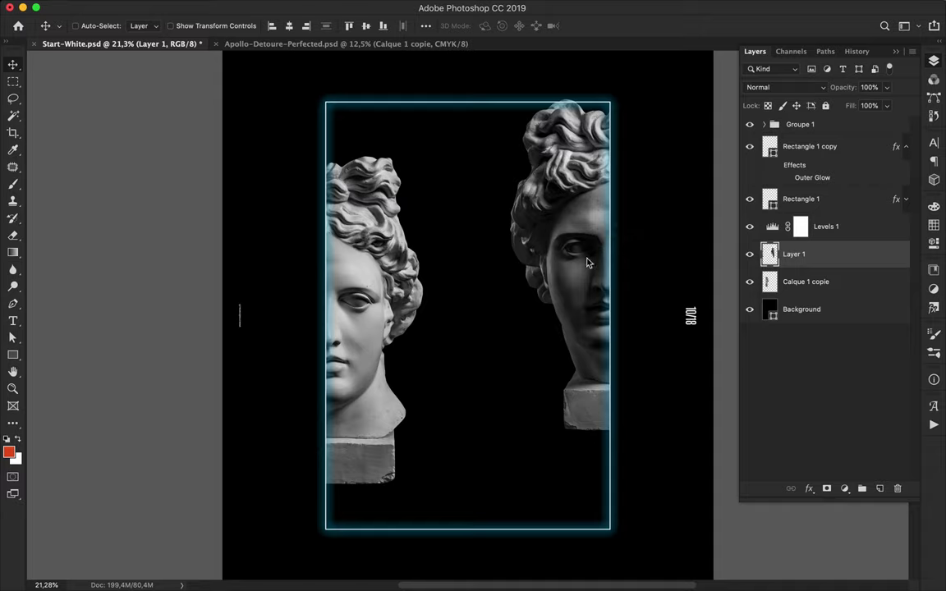
Copy the head's top curls onto a new layer and move it to the top of the stack.
key(m)
mouse_move(506, 83)
mouse_down()
mouse_move(592, 143)
mouse_move(567, 100)
mouse_up()
key(ctrl+j)
key(v)
drag(748, 226, 790, 141)
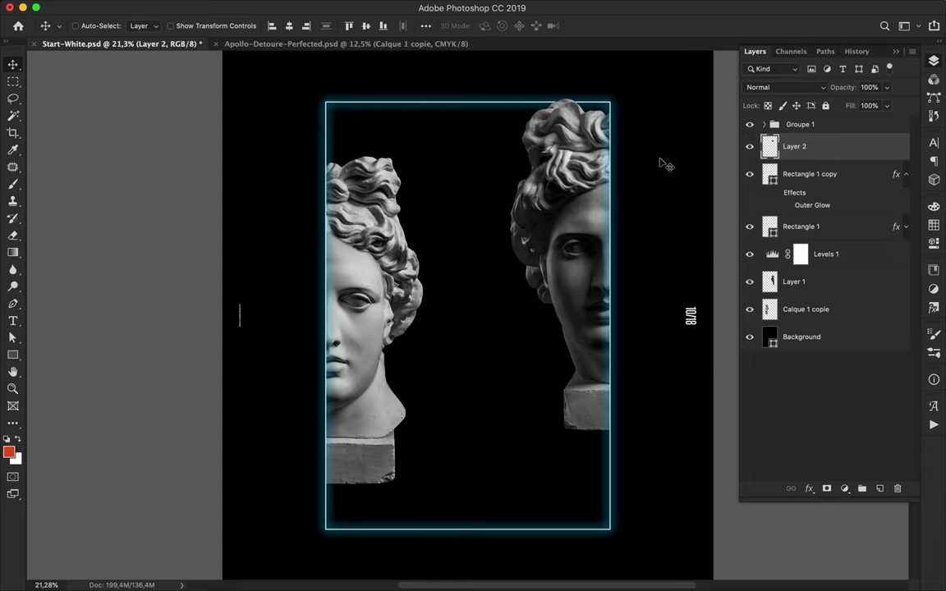
scroll(566, 260, down, 2)
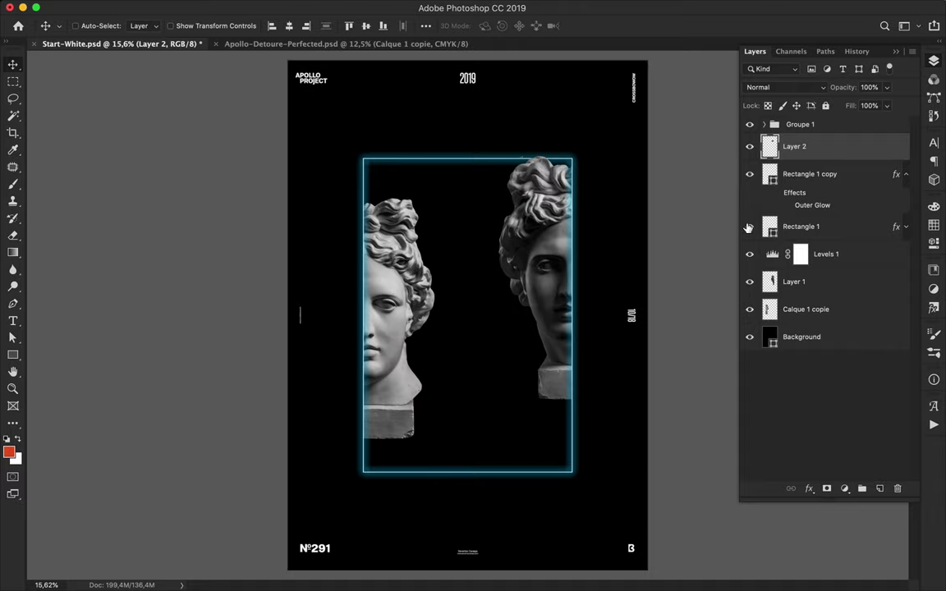
Select the Rectangle 1 copy layer, undoing a stray duplicate of Rectangle 1.
click(780, 227)
drag(785, 226, 834, 243)
key(ctrl+z)
click(855, 176)
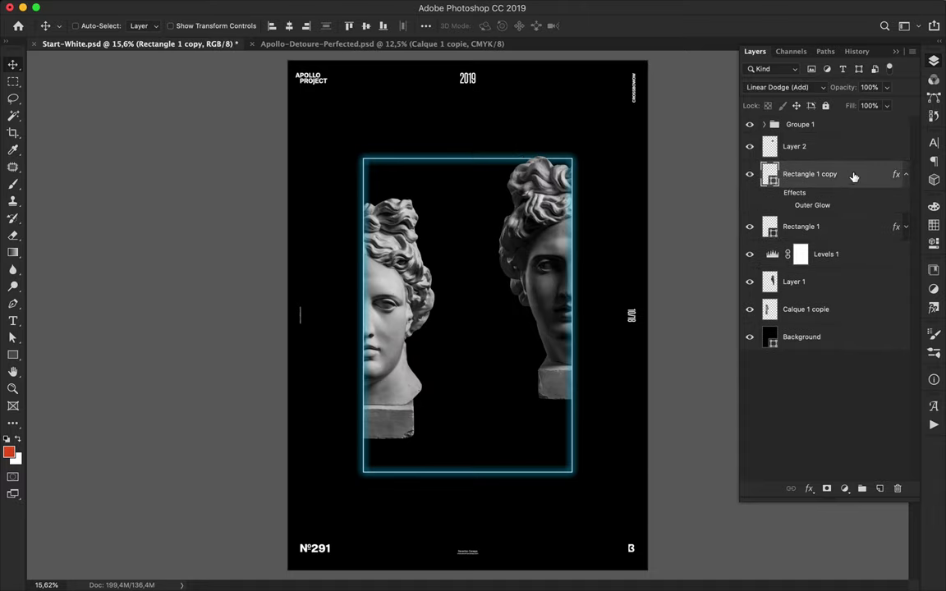
Duplicate the frame rectangle and fill it with the pink-to-purple linear gradient preset.
drag(854, 177, 846, 275)
key(a)
click(196, 25)
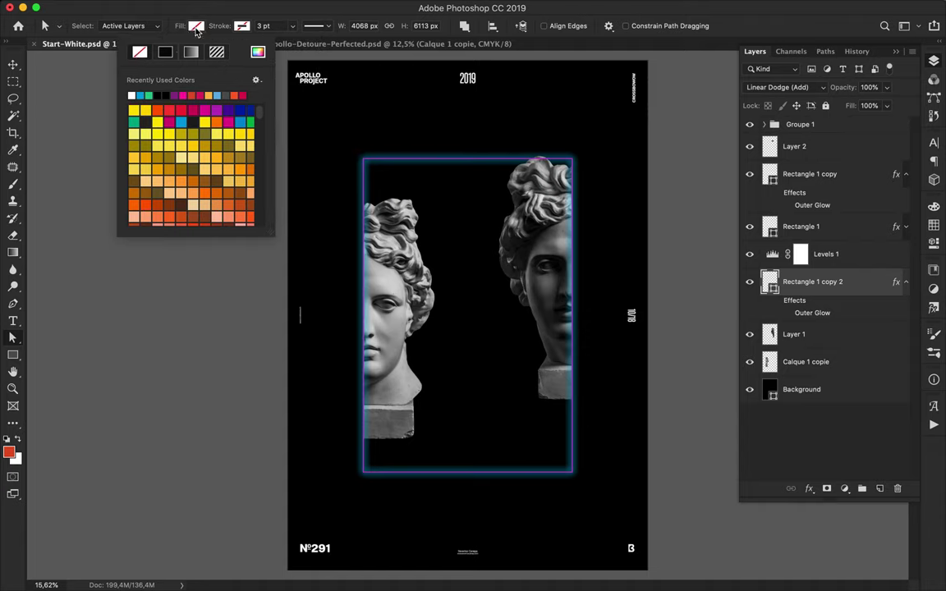
click(190, 51)
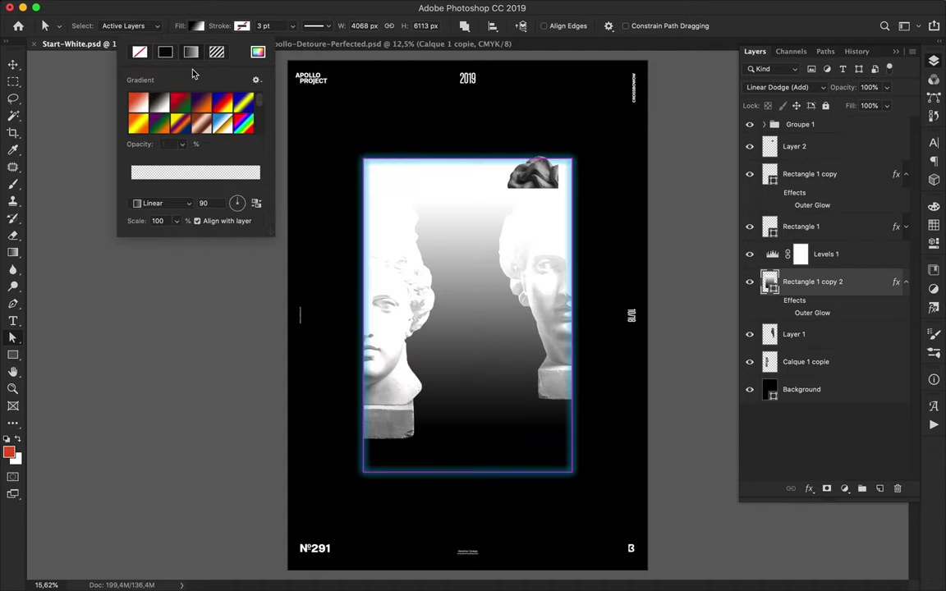
drag(274, 236, 320, 327)
click(164, 293)
click(193, 284)
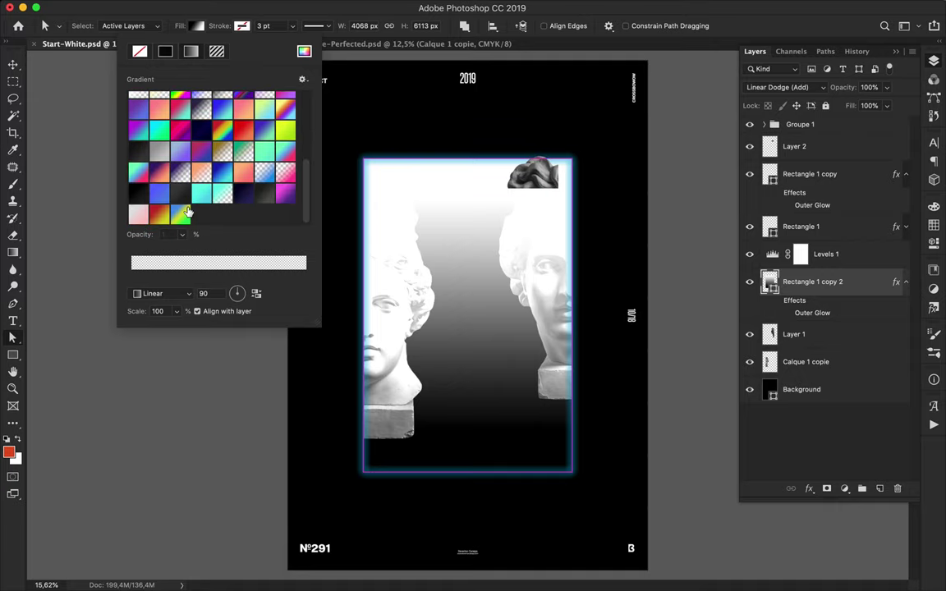
click(181, 194)
Preview angle, reflected, diamond and radial styles, keep Linear, and move the layer below the statue halves.
click(164, 293)
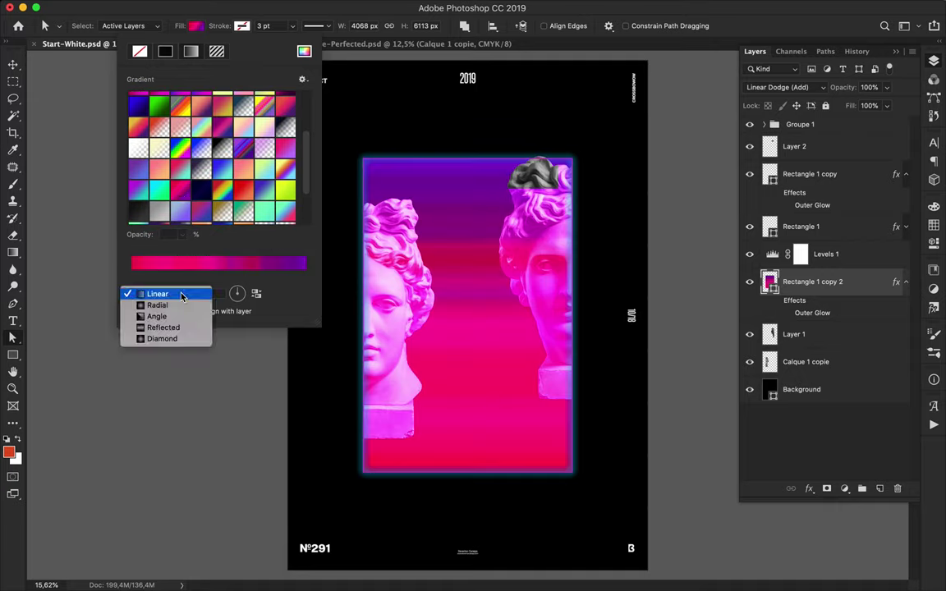
click(177, 319)
click(196, 293)
click(164, 305)
click(169, 293)
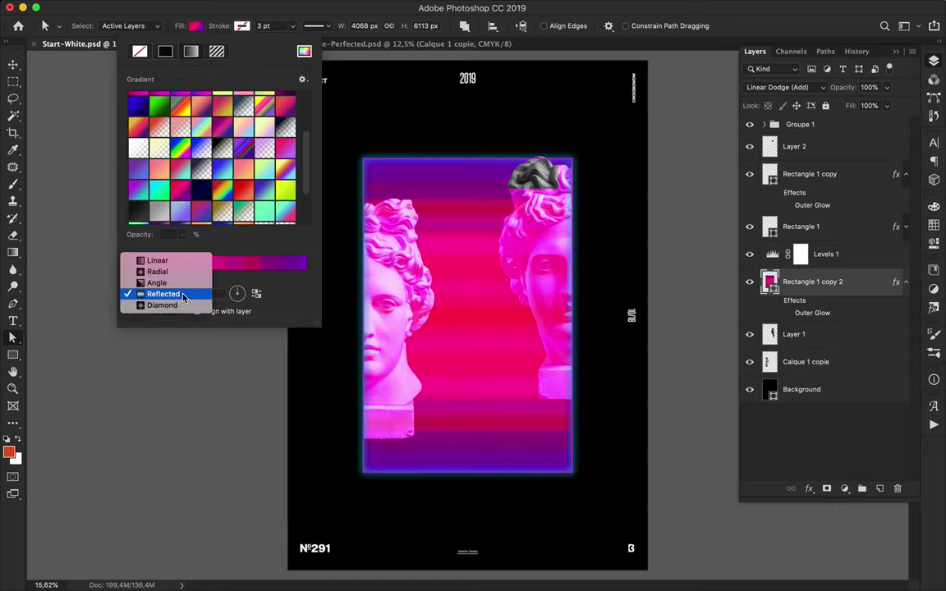
click(168, 305)
click(173, 293)
click(173, 260)
click(173, 293)
click(178, 282)
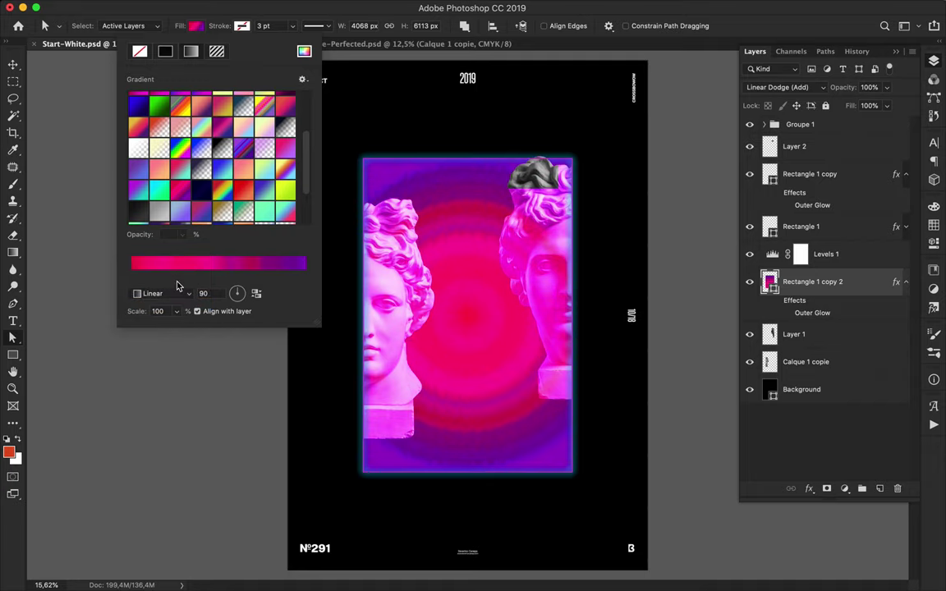
key(v)
mouse_move(809, 282)
mouse_down()
mouse_move(871, 350)
mouse_move(869, 370)
mouse_up()
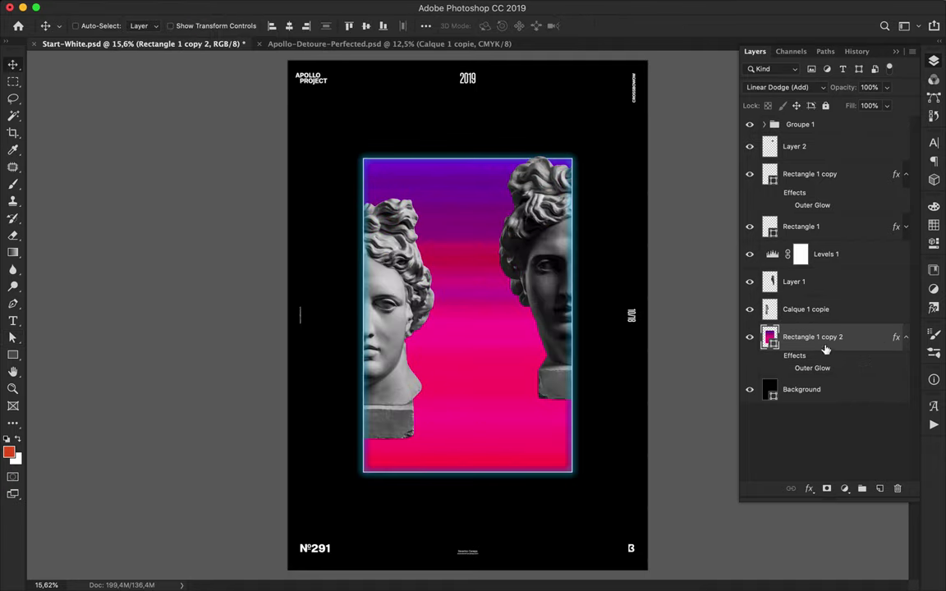
Convert the gradient rectangle to a smart object and apply the Blur filter twice.
click(322, 7)
mouse_move(329, 164)
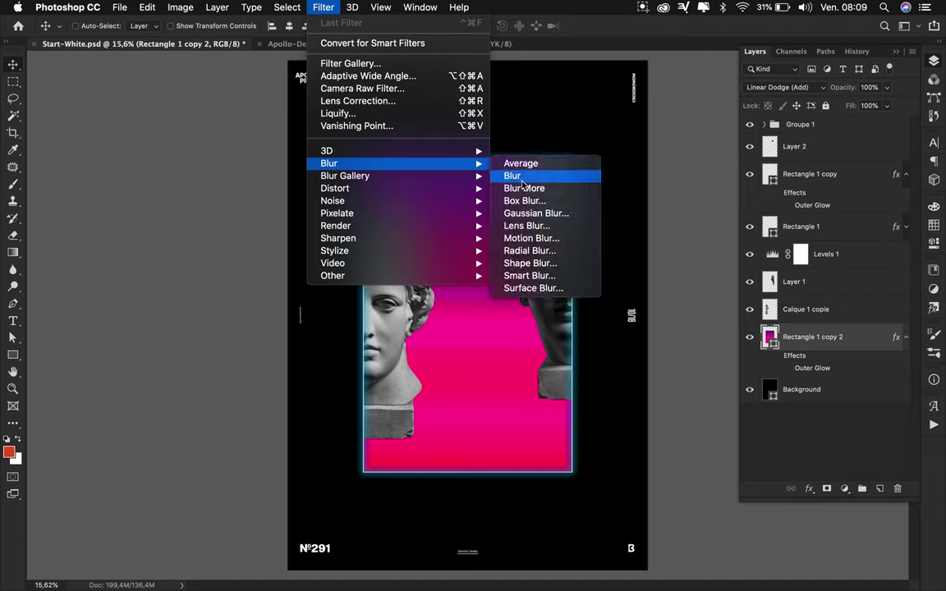
click(516, 176)
click(580, 205)
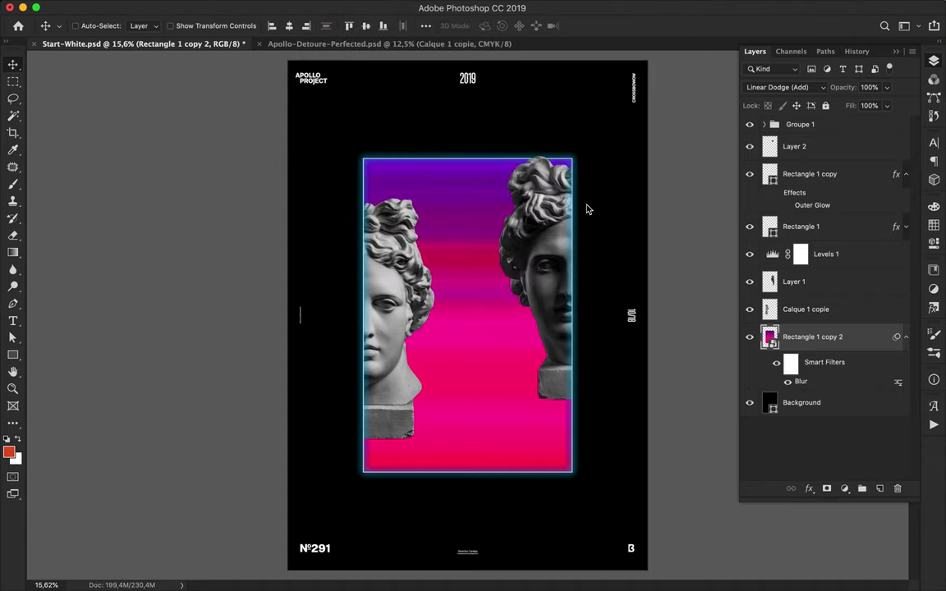
click(321, 7)
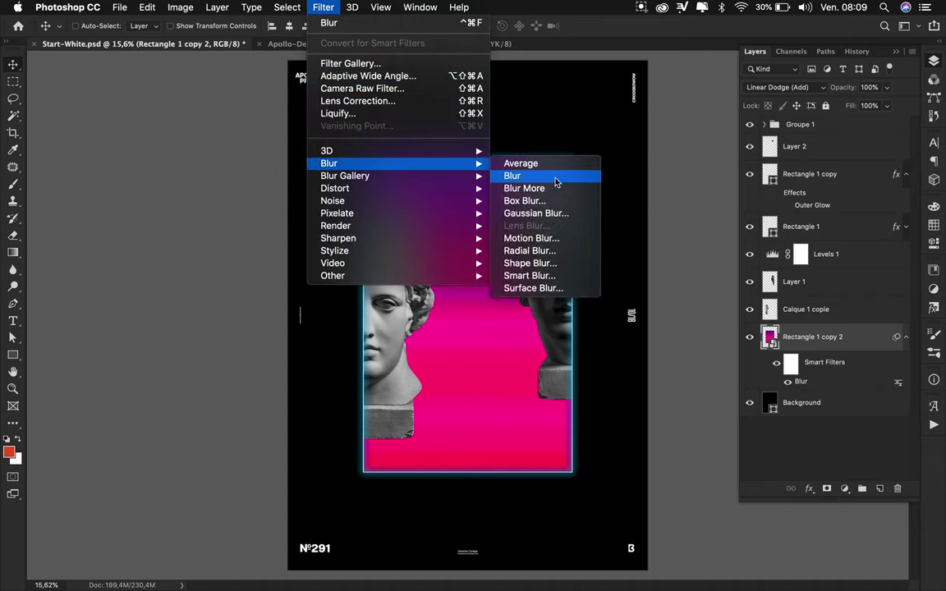
click(513, 175)
double_click(899, 383)
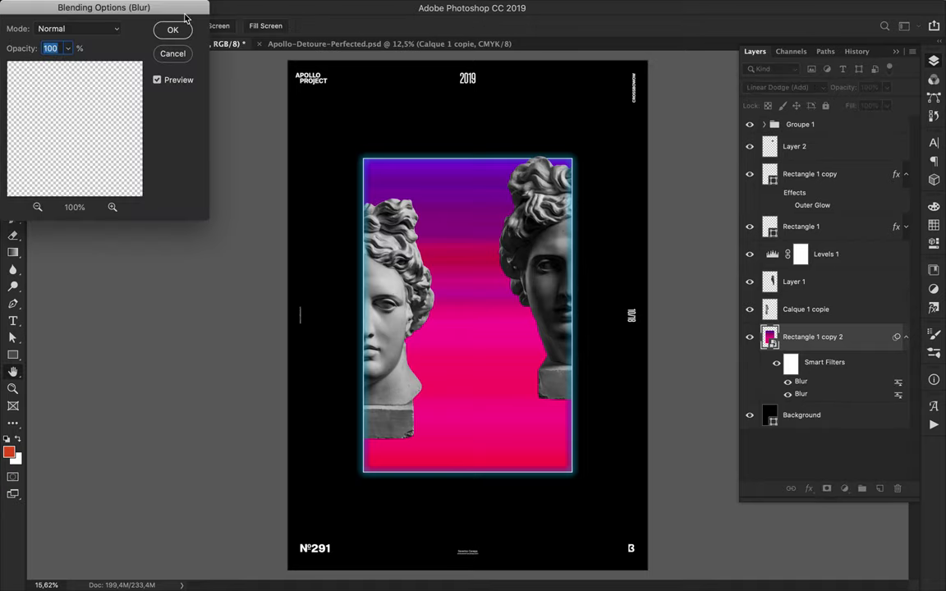
click(319, 197)
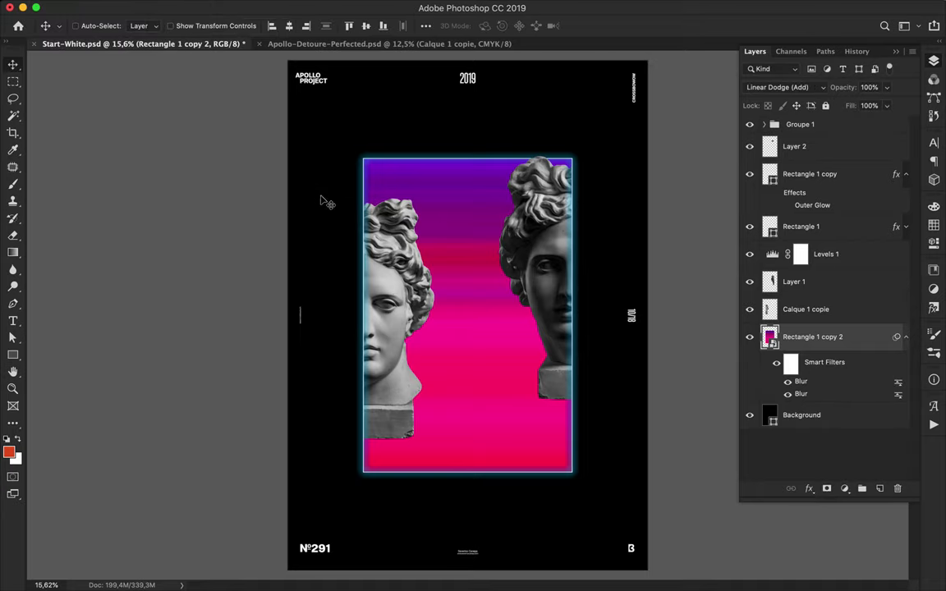
Add a Gaussian Blur of about 1000 px and hide the bottom simple Blur.
click(323, 7)
click(541, 217)
drag(680, 313, 705, 310)
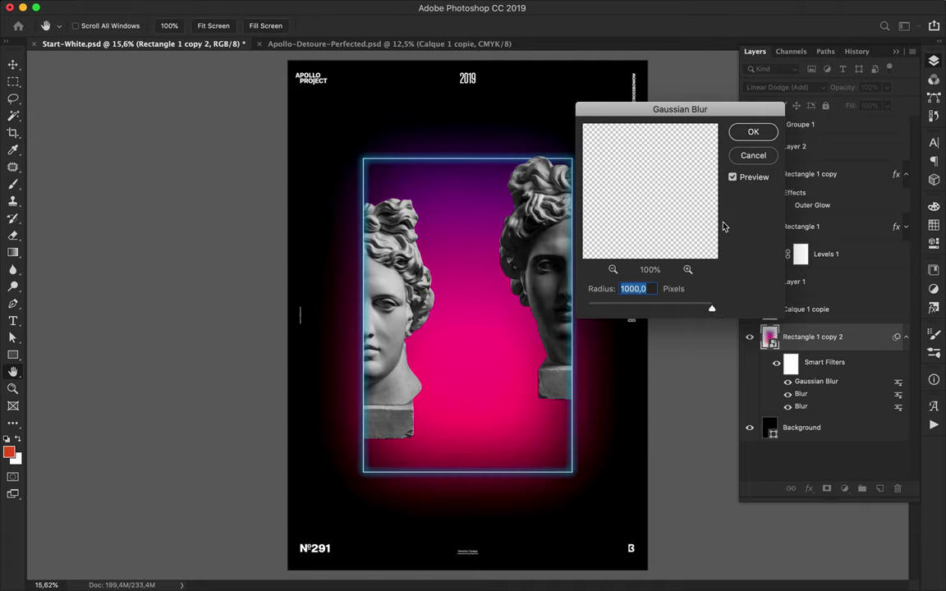
click(751, 131)
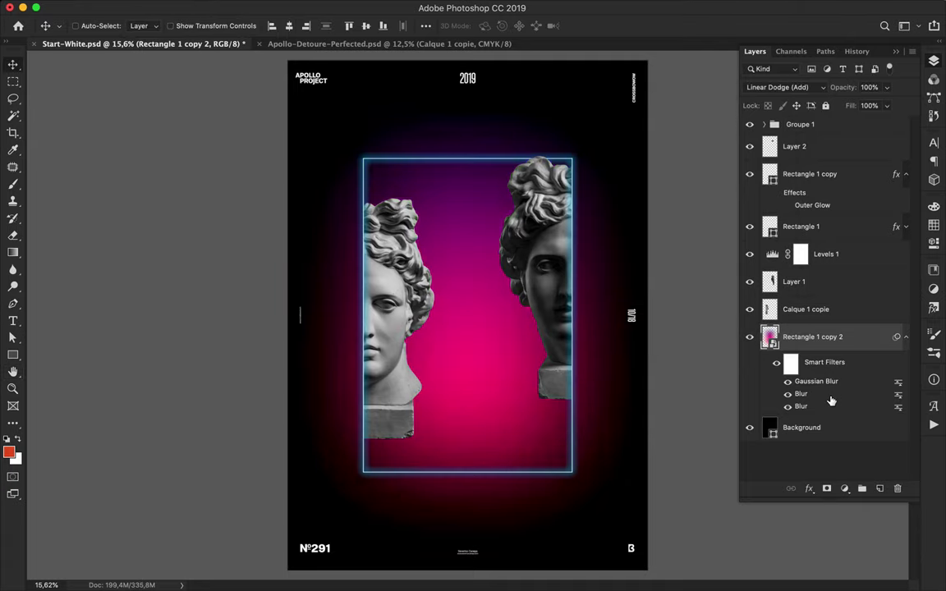
click(788, 406)
Shrink the glow to about 82%, narrow it from the right, and duplicate it above Layer 1.
key(ctrl+t)
drag(573, 473, 553, 444)
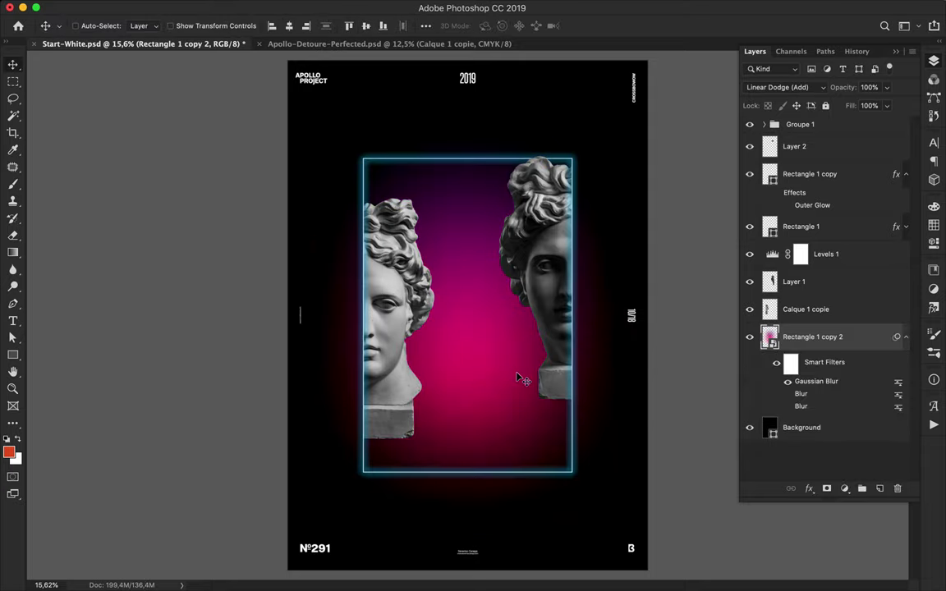
key(ctrl+t)
drag(572, 316, 544, 319)
key(Return)
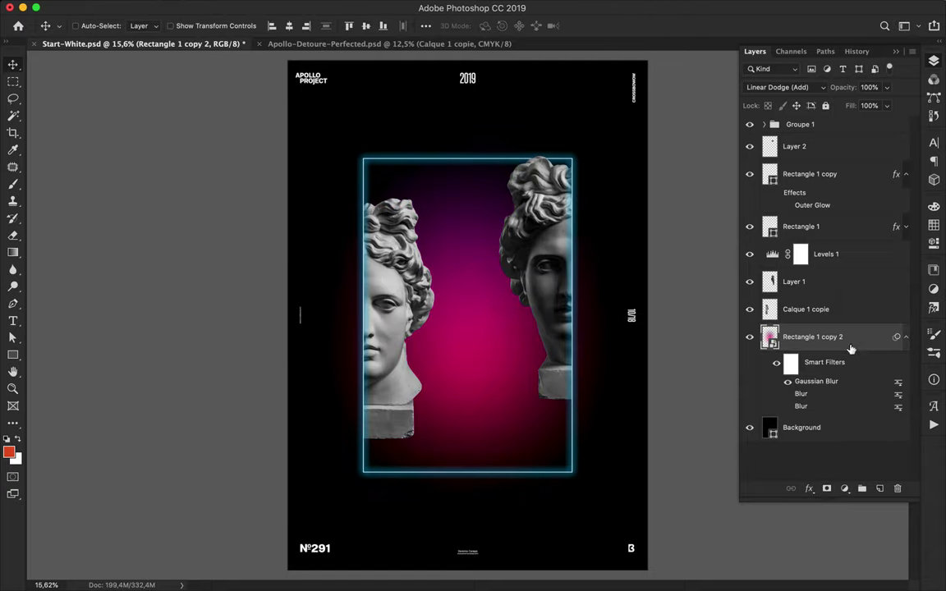
drag(796, 338, 790, 276)
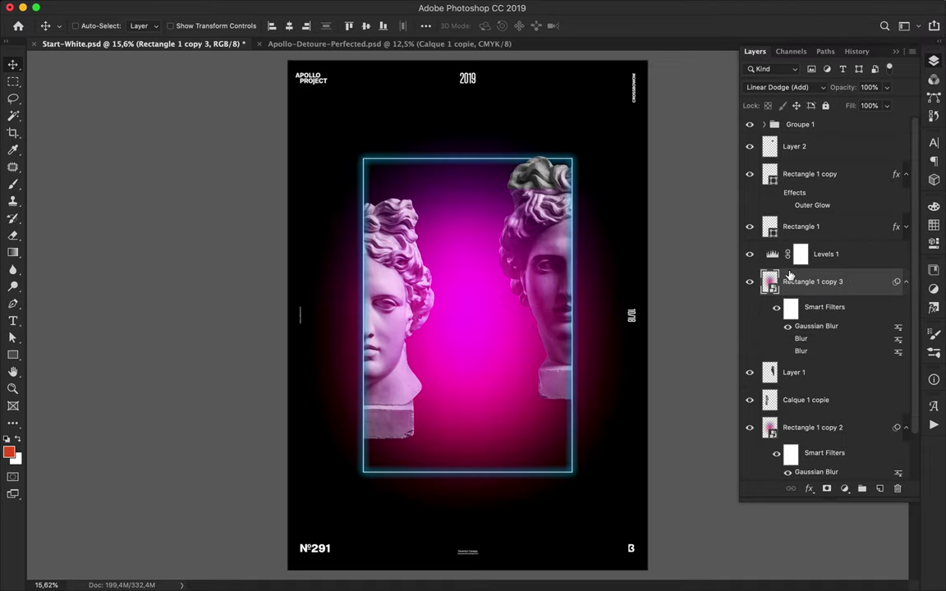
Try the glow copy in Hard Light clipped to Layer 1, delete it, and save the poster.
click(787, 87)
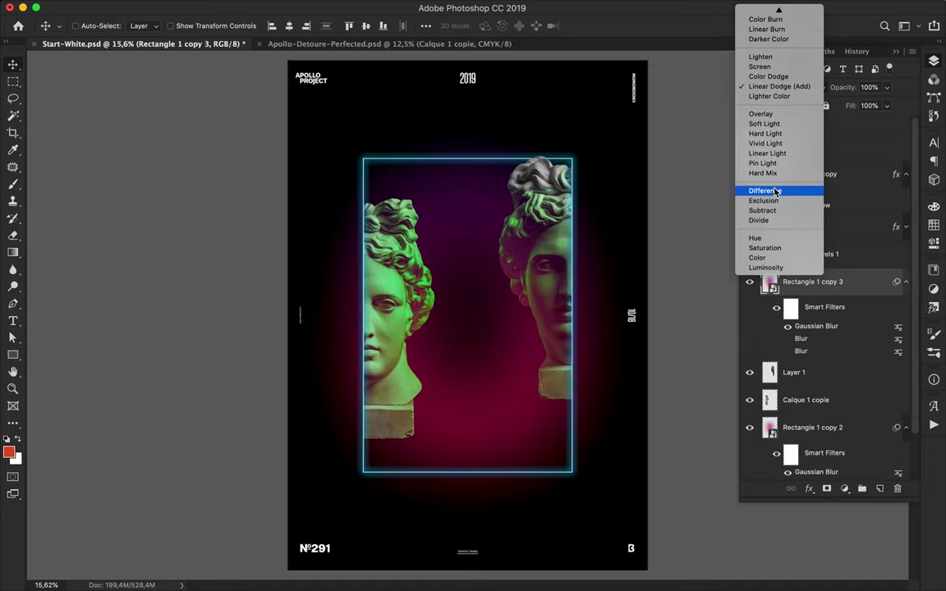
click(767, 134)
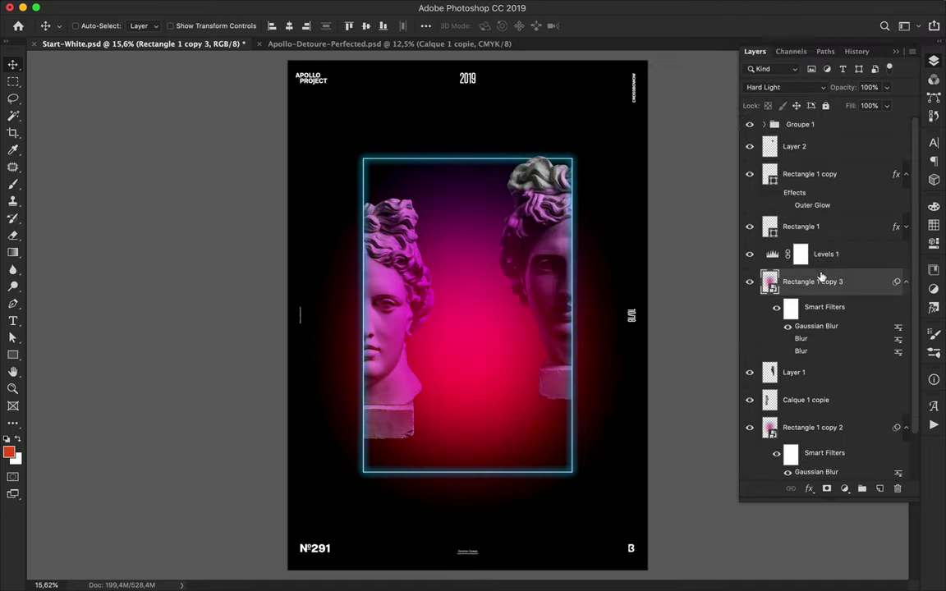
alt+click(799, 361)
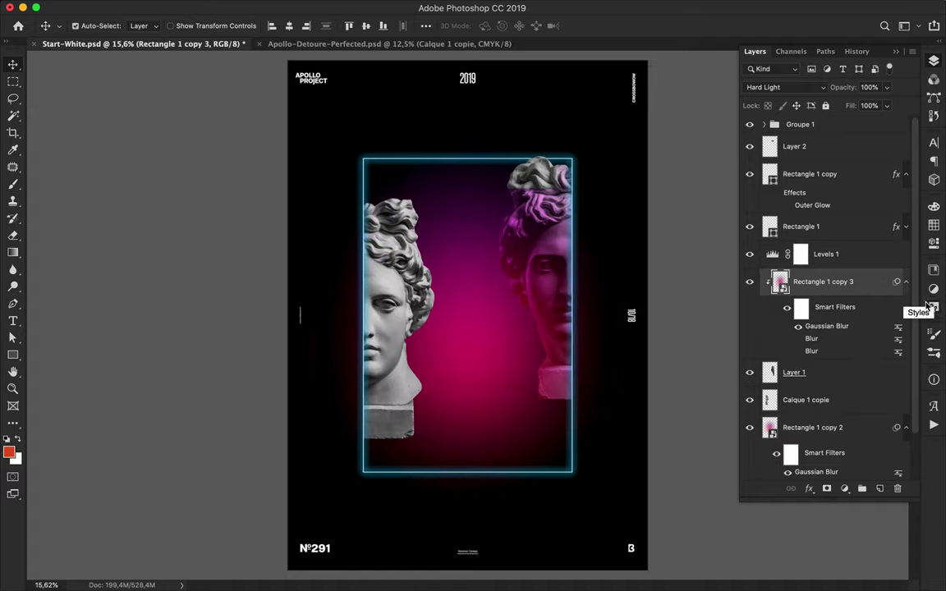
key(ctrl+alt+g)
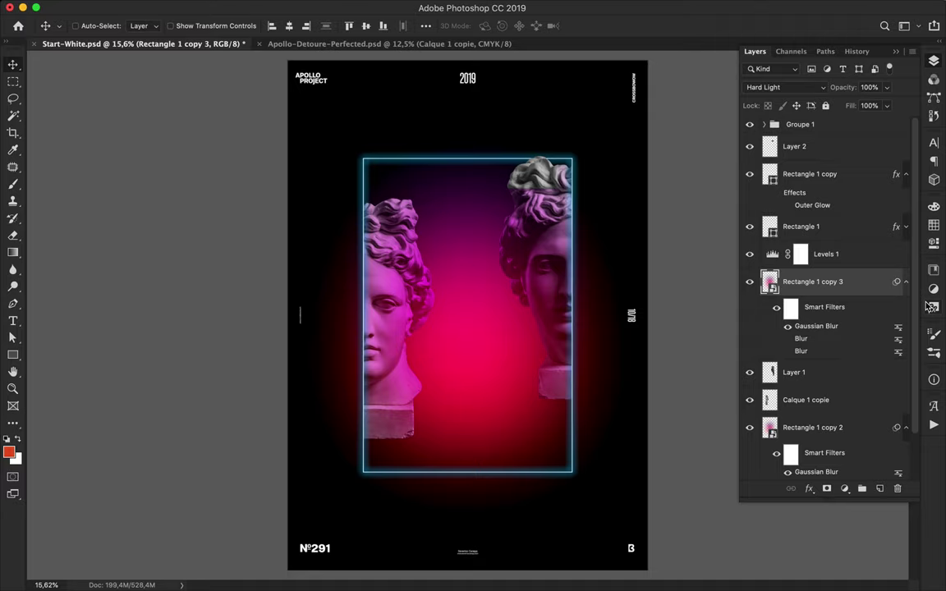
key(Delete)
key(ctrl+s)
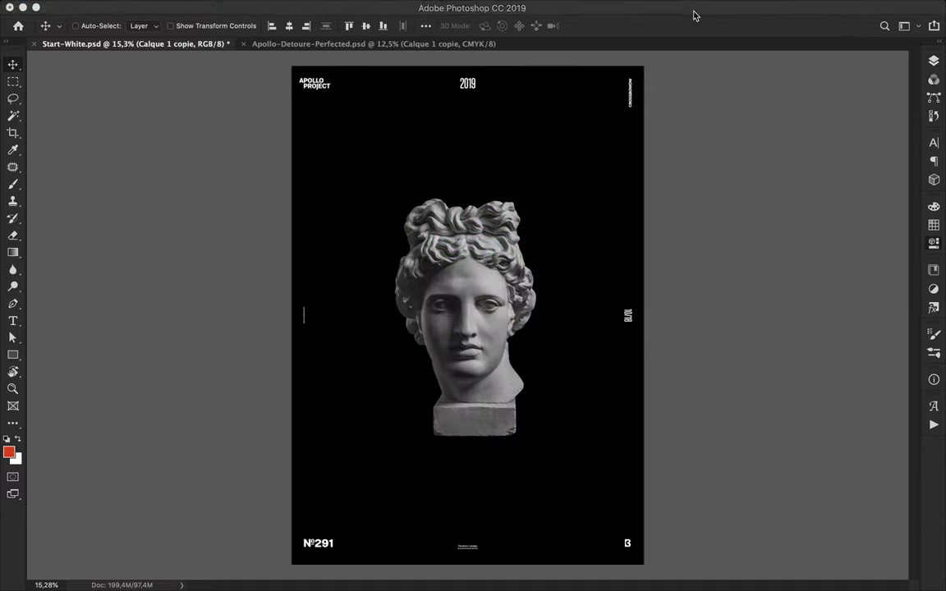
key(F7)
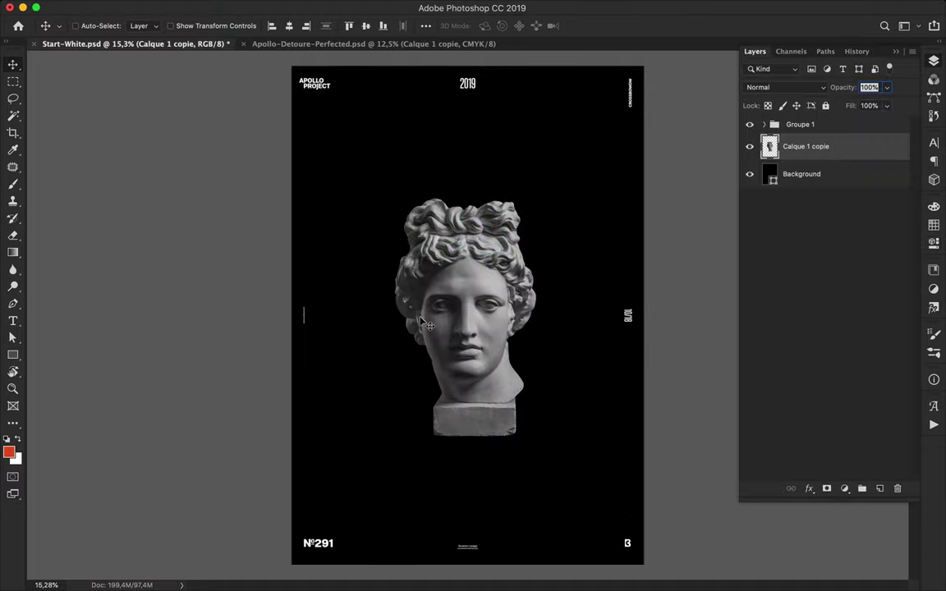
Add a Levels adjustment with black input 23 and white input 233.
click(844, 489)
click(856, 499)
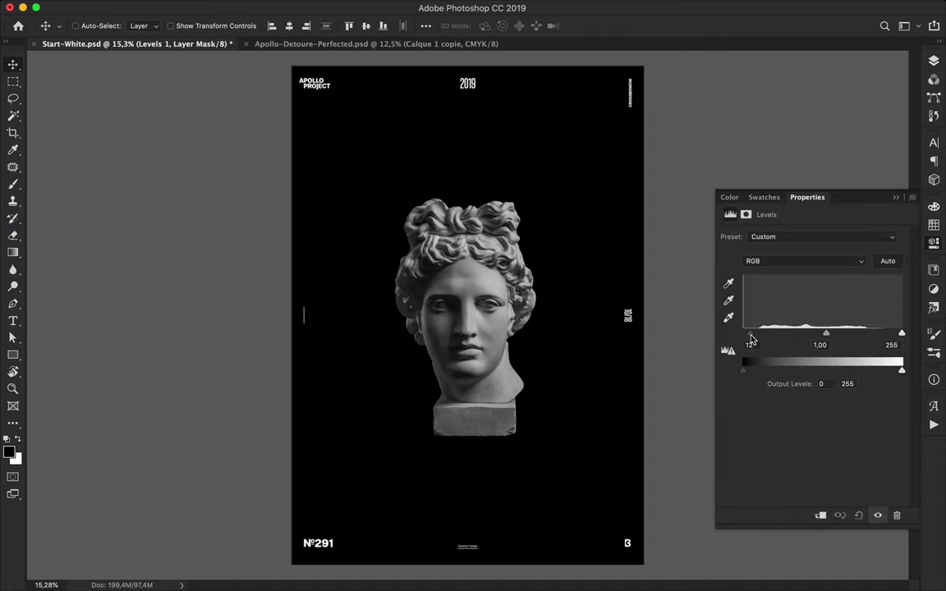
drag(754, 340, 763, 339)
drag(902, 334, 889, 337)
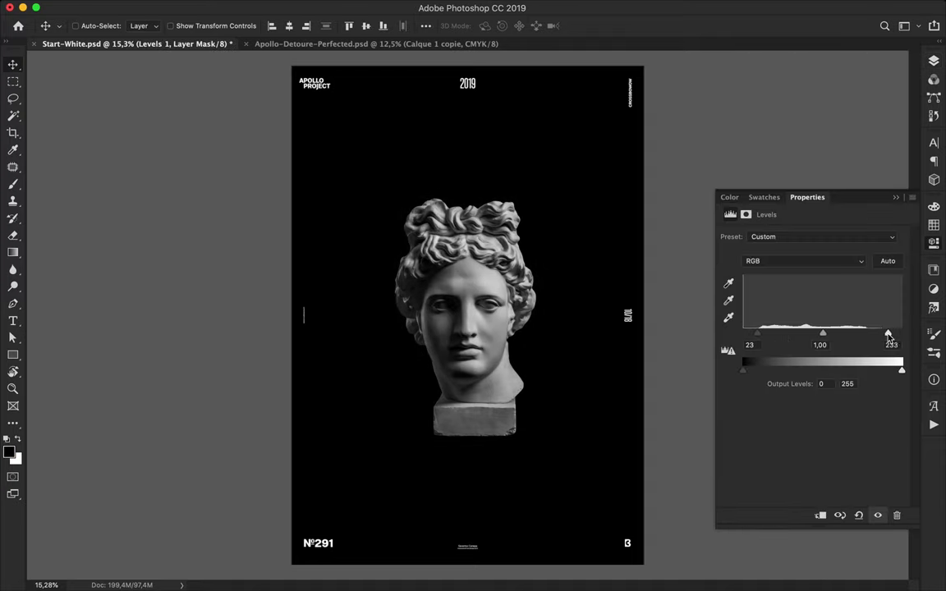
click(933, 62)
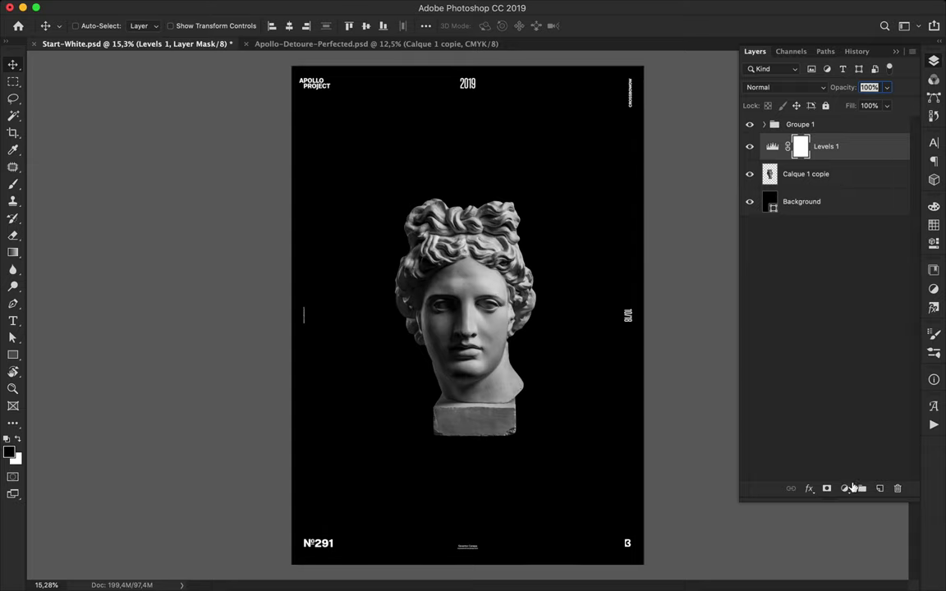
Try a Black & White adjustment with the Blue Filter preset, then delete it.
click(846, 488)
click(842, 537)
drag(810, 286, 809, 288)
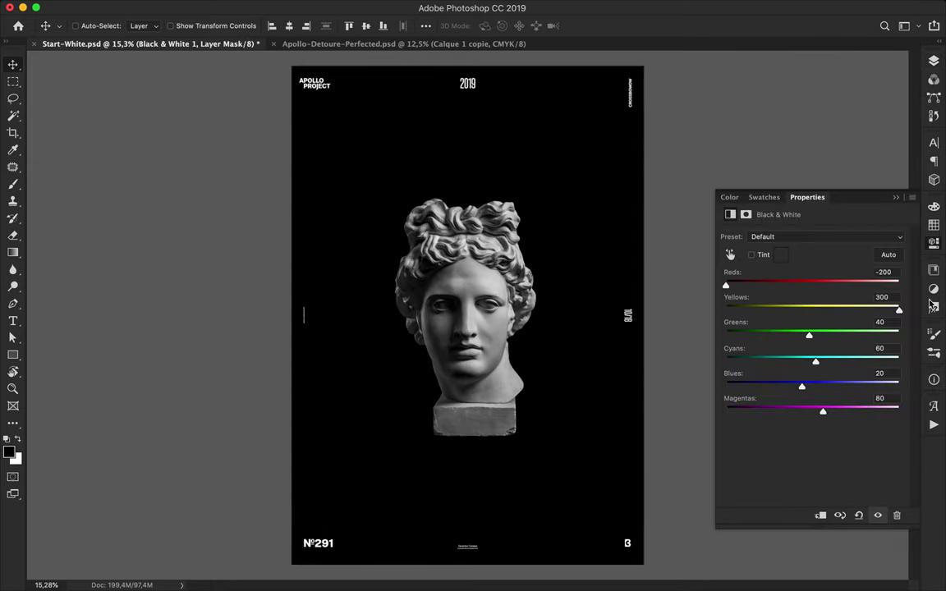
drag(900, 311, 820, 310)
click(813, 238)
click(811, 259)
key(F7)
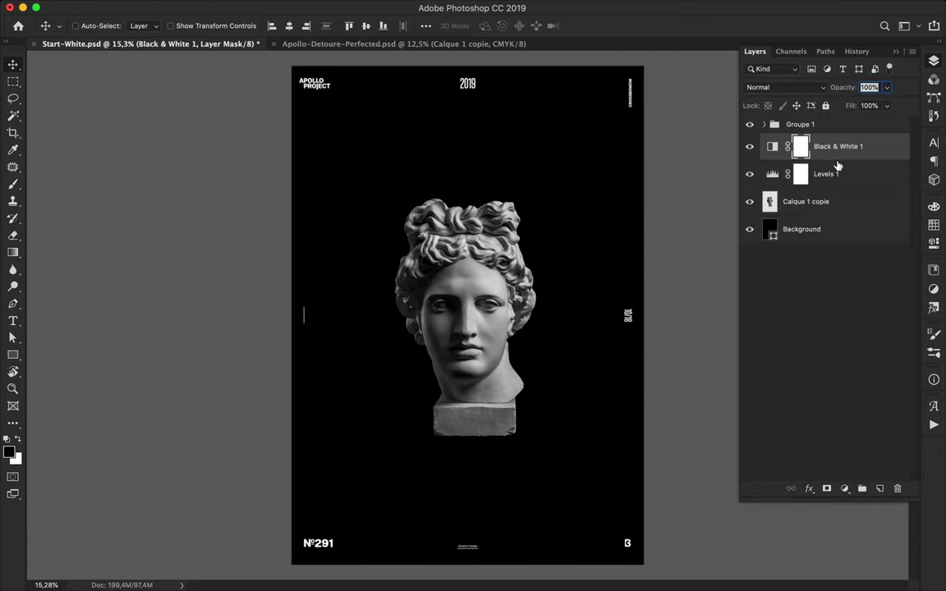
key(BackSpace)
click(845, 488)
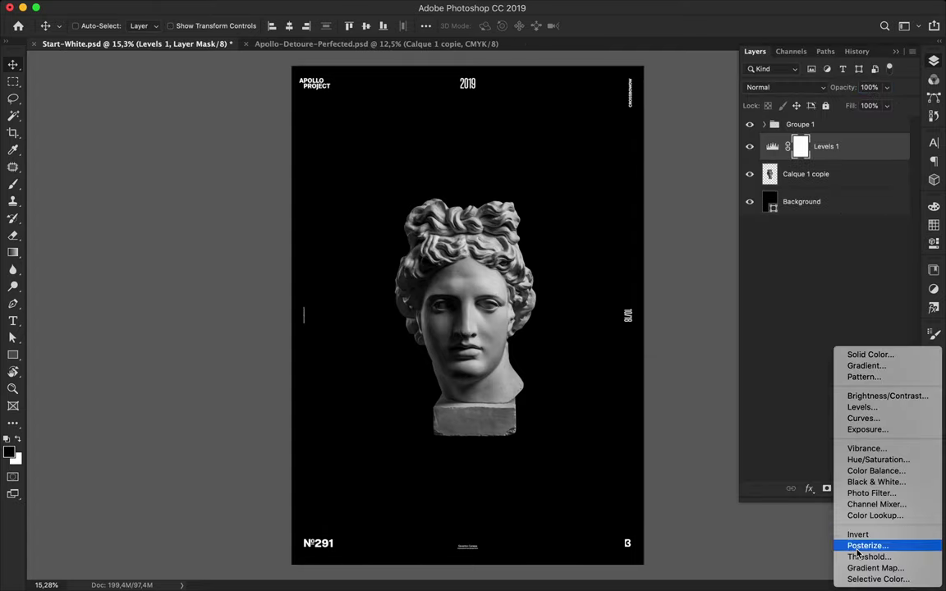
click(863, 545)
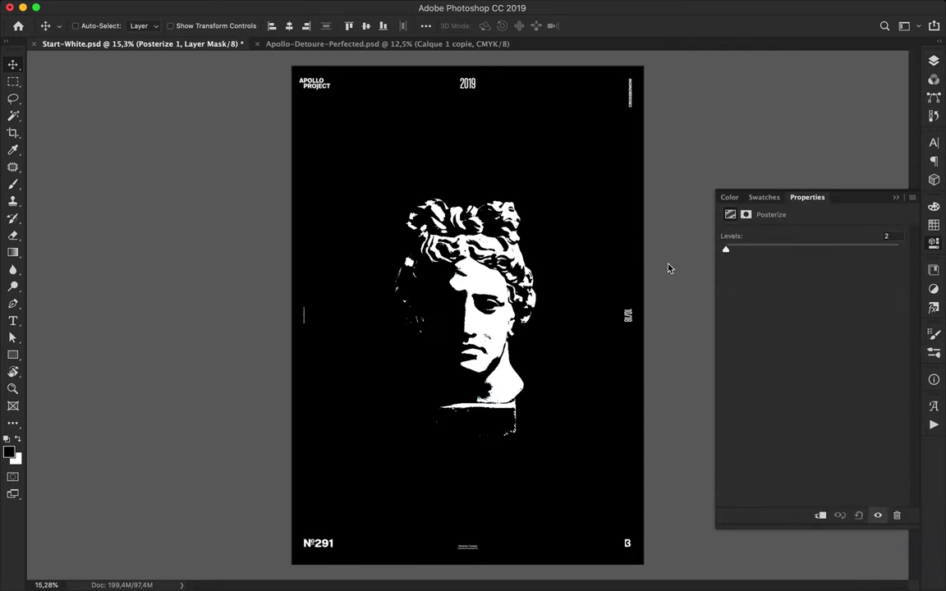
drag(725, 249, 901, 234)
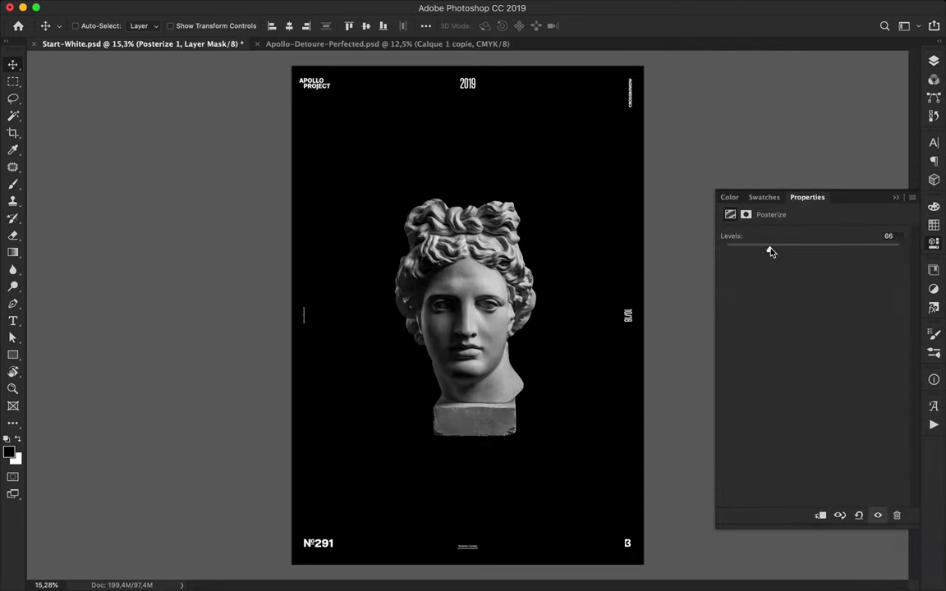
click(934, 60)
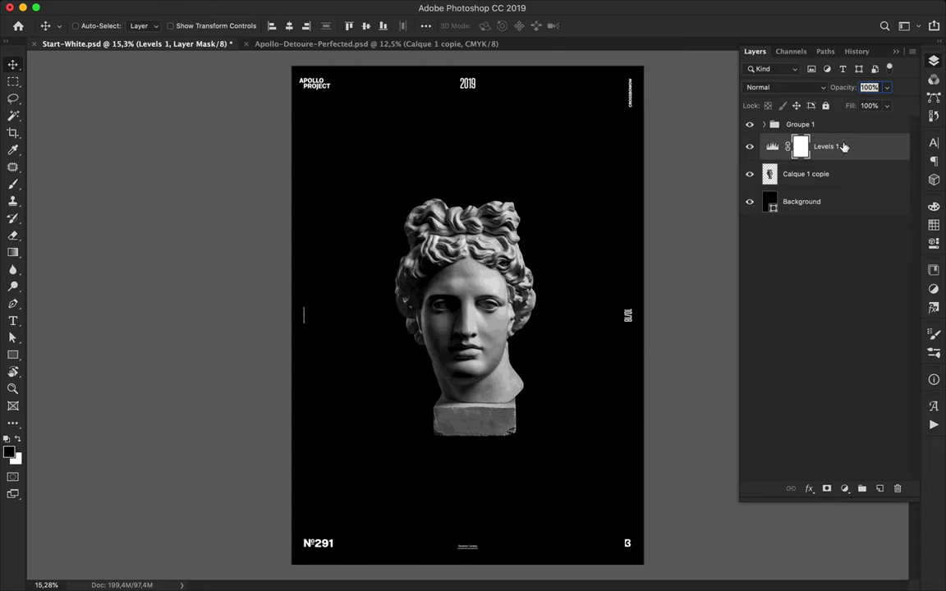
key(BackSpace)
click(845, 488)
click(852, 555)
drag(812, 308, 757, 309)
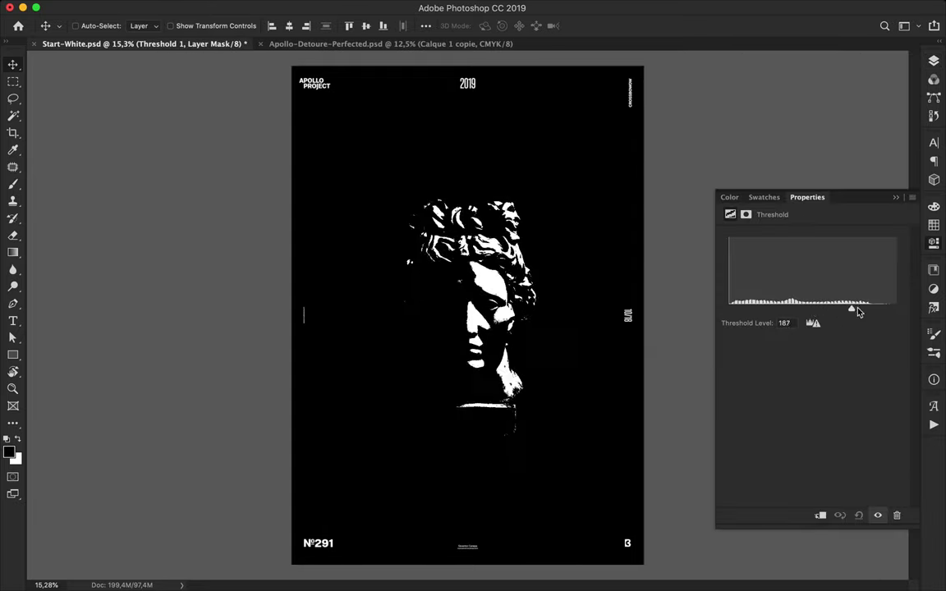
click(934, 60)
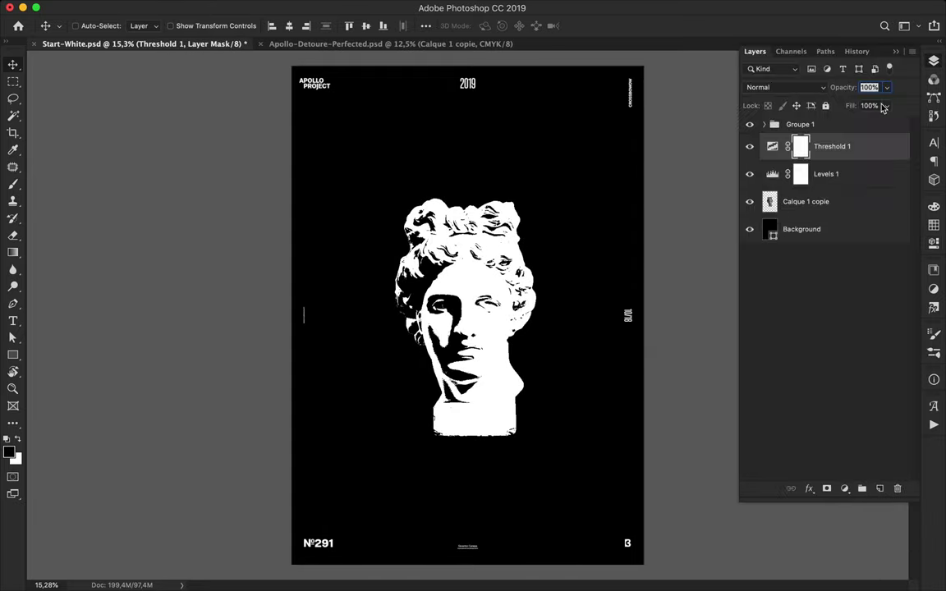
key(BackSpace)
click(845, 489)
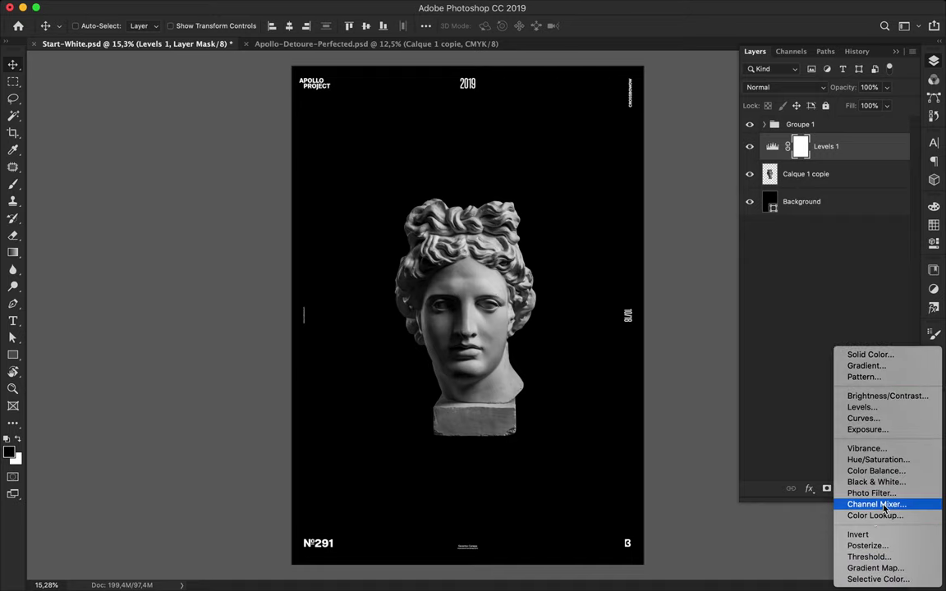
click(877, 504)
drag(855, 300, 763, 301)
mouse_move(812, 326)
mouse_down()
mouse_move(881, 326)
mouse_move(727, 326)
mouse_up()
mouse_move(813, 352)
mouse_down()
mouse_move(781, 370)
mouse_move(726, 353)
mouse_up()
drag(763, 301, 944, 306)
drag(784, 399, 819, 398)
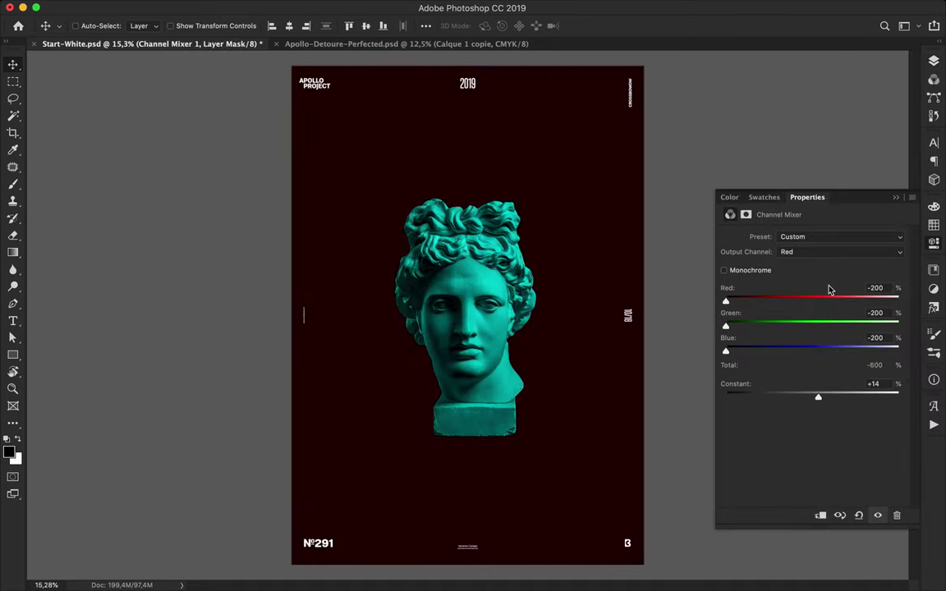
click(935, 60)
key(BackSpace)
scroll(443, 302, up, 3)
scroll(444, 302, down, 3)
key(u)
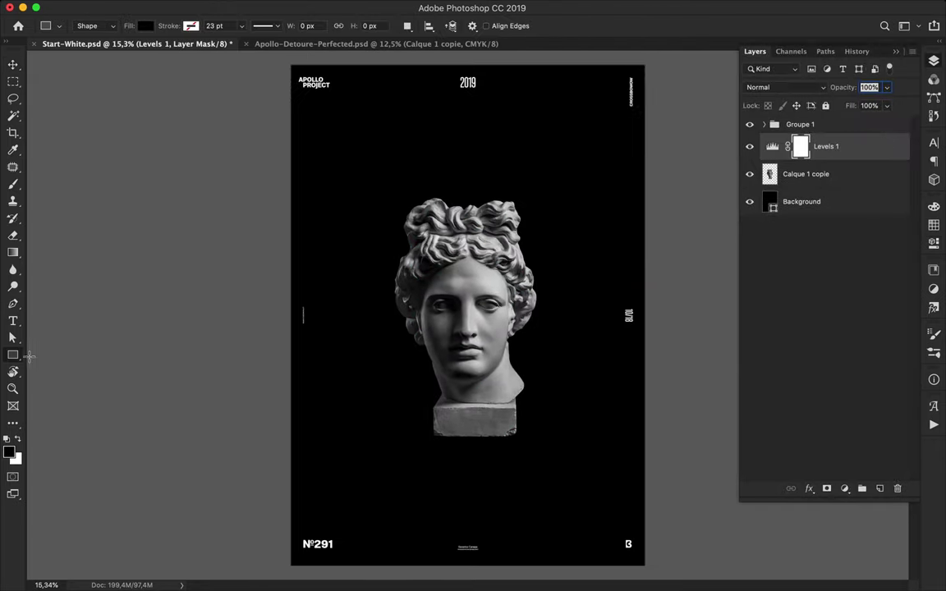
Draw a tall rectangle around the head with no fill and a 3 pt blue stroke.
right_click(14, 356)
click(145, 26)
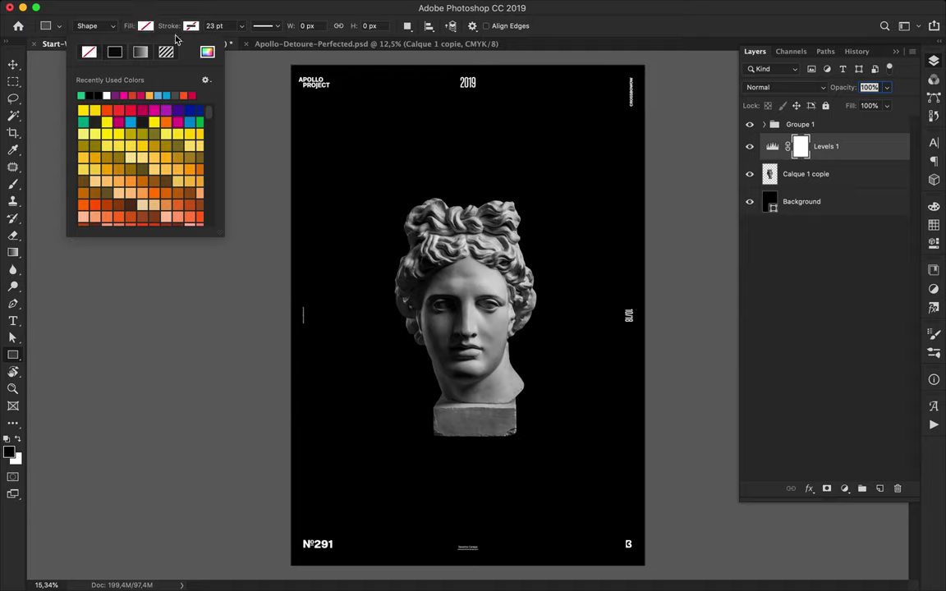
click(85, 52)
click(191, 25)
click(214, 95)
click(215, 25)
text(13)
drag(366, 165, 572, 472)
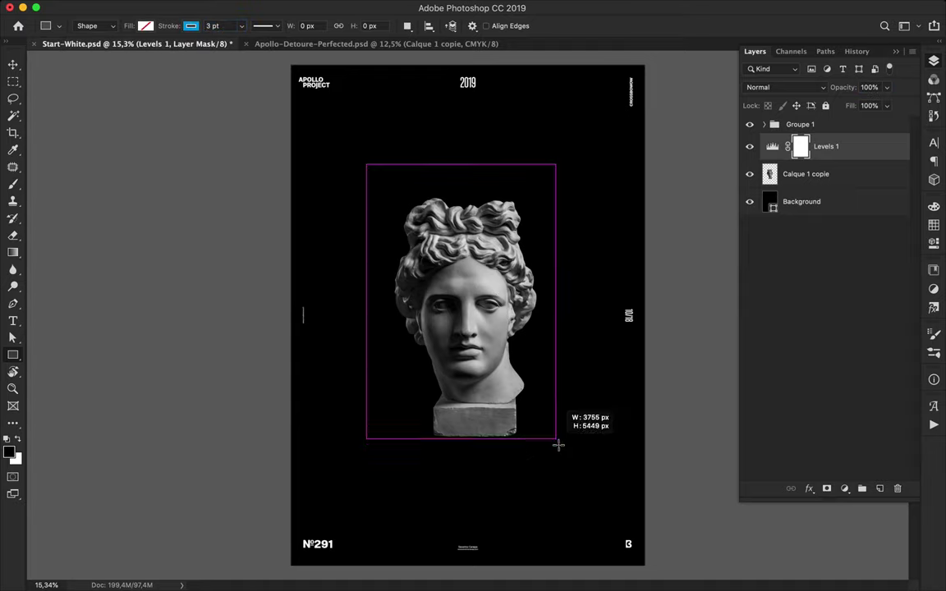
Deselect the rectangle's path and nudge Rectangle 1 into place around the head.
key(a)
click(632, 198)
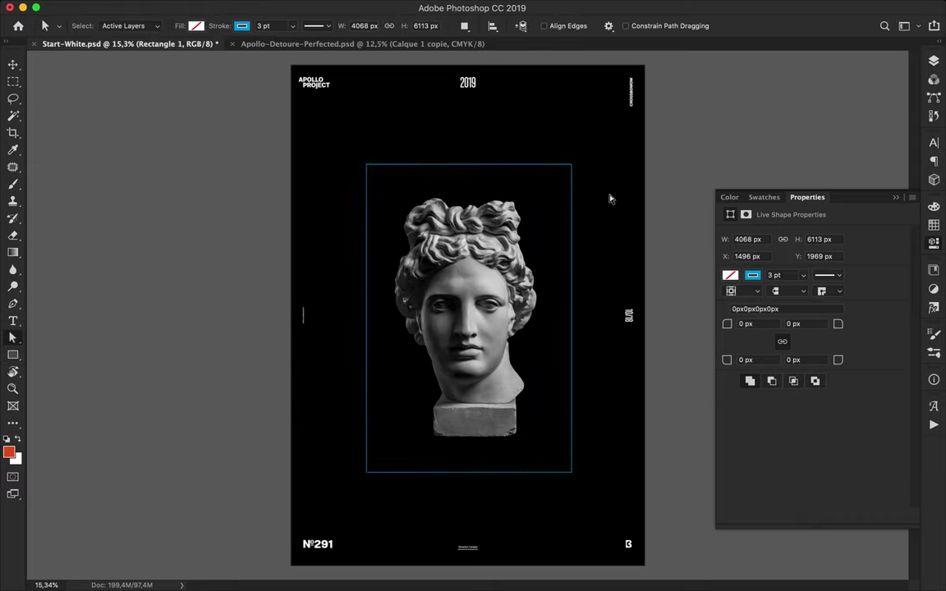
key(v)
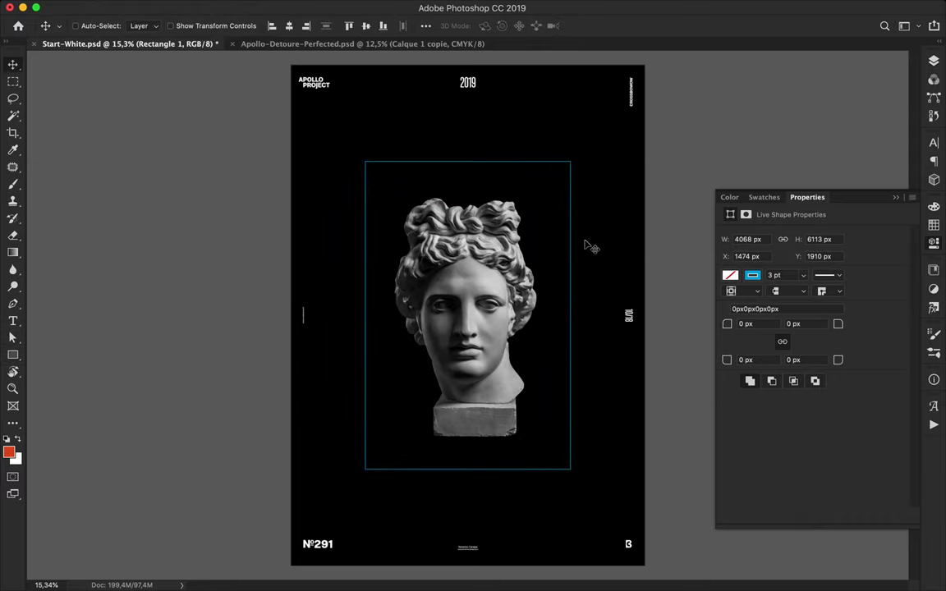
key(F7)
right_click(851, 159)
click(649, 30)
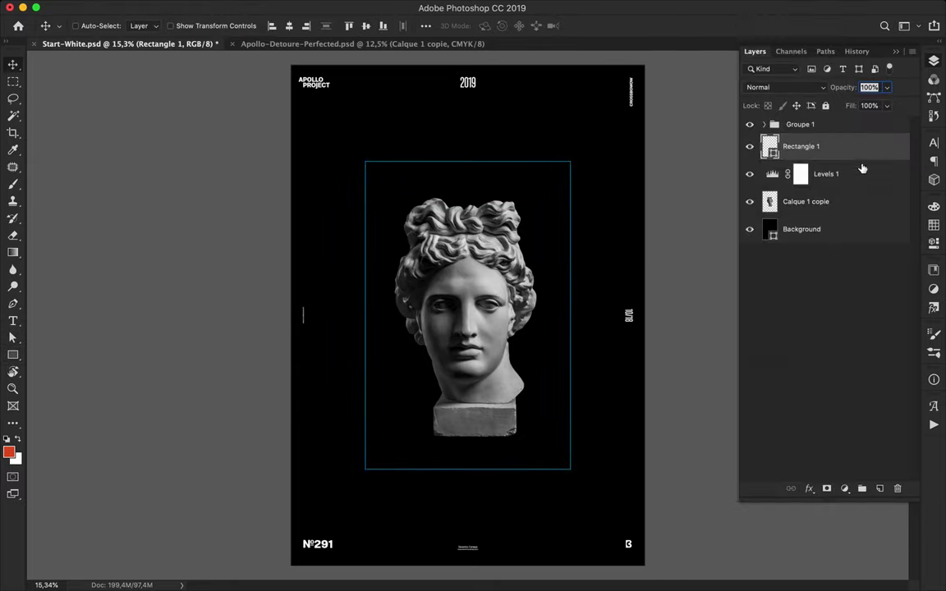
Enable a Normal-mode Outer Glow on Rectangle 1 in cyan-blue #009fdf, spread slightly wider.
click(490, 303)
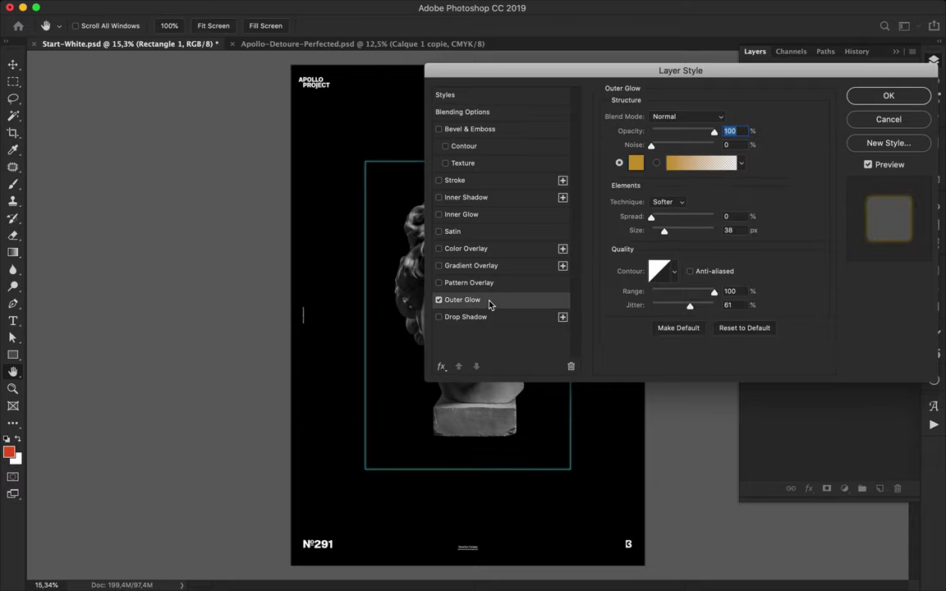
click(722, 121)
click(708, 117)
click(635, 163)
click(527, 243)
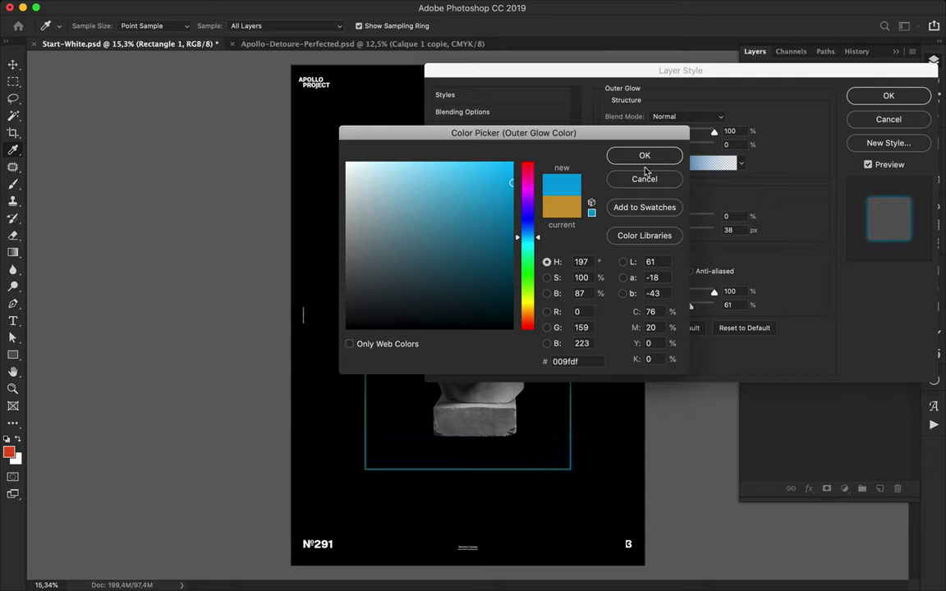
click(645, 156)
drag(653, 218, 686, 231)
Choose a bright, thick glow contour and adjust the glow's range and jitter to 58%.
click(675, 272)
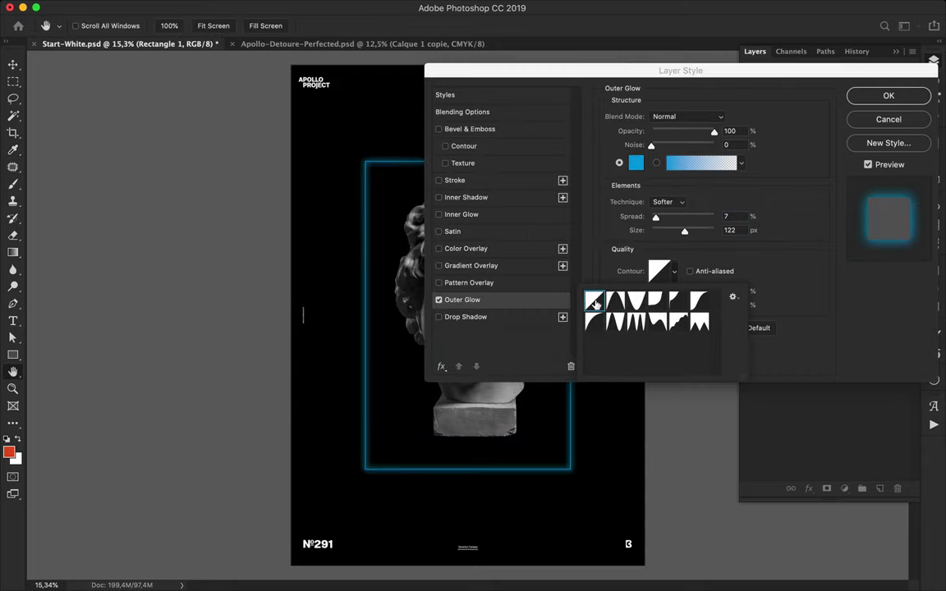
click(636, 301)
click(654, 301)
click(674, 302)
click(699, 301)
click(678, 319)
click(657, 319)
click(636, 319)
click(606, 316)
click(796, 267)
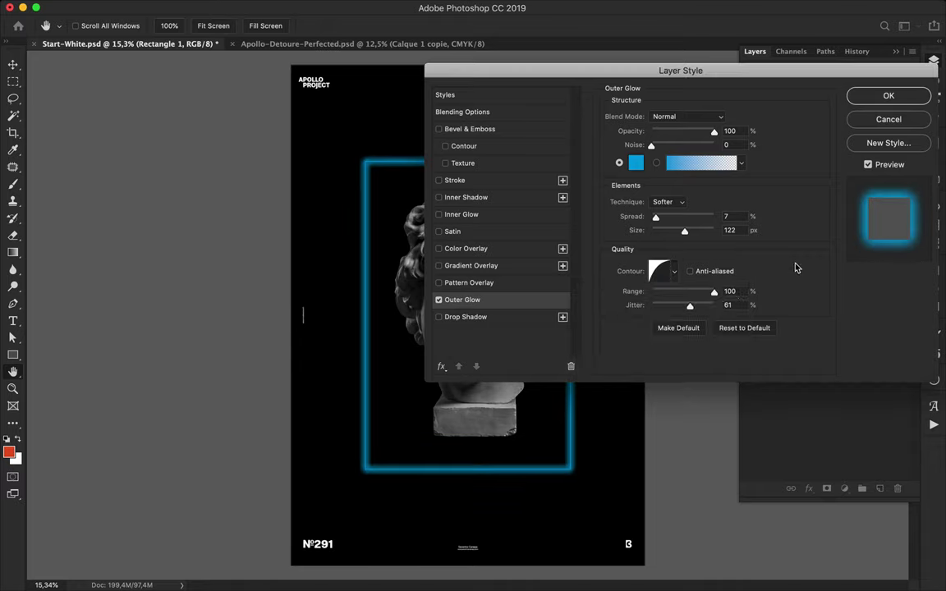
mouse_move(714, 291)
mouse_down()
mouse_move(688, 317)
mouse_move(666, 306)
mouse_move(689, 306)
mouse_up()
Set the glow technique to Softer with spread 1% and apply the Outer Glow.
click(667, 202)
click(675, 214)
click(671, 207)
click(667, 194)
drag(657, 219, 654, 218)
key(Down)
key(Down)
key(Down)
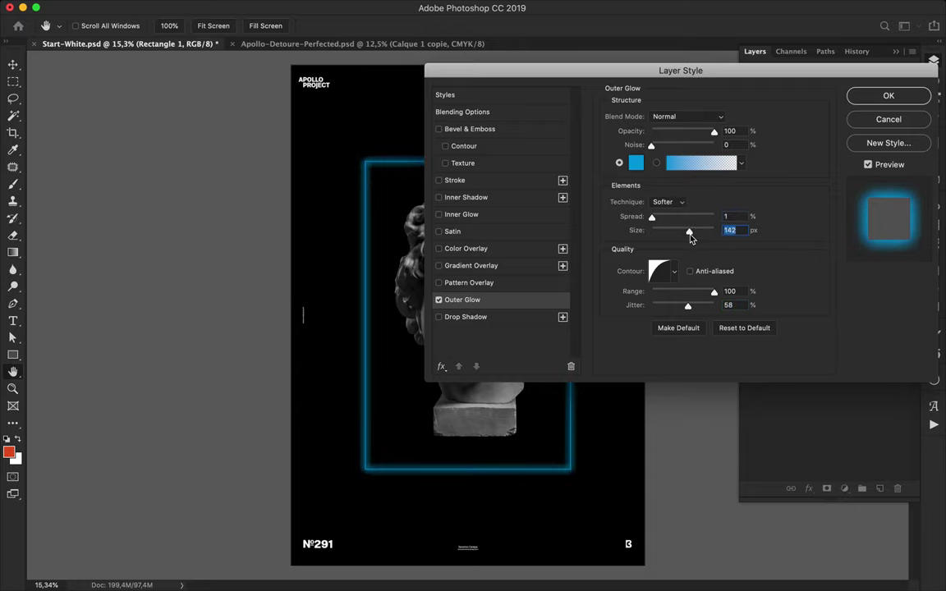
key(Return)
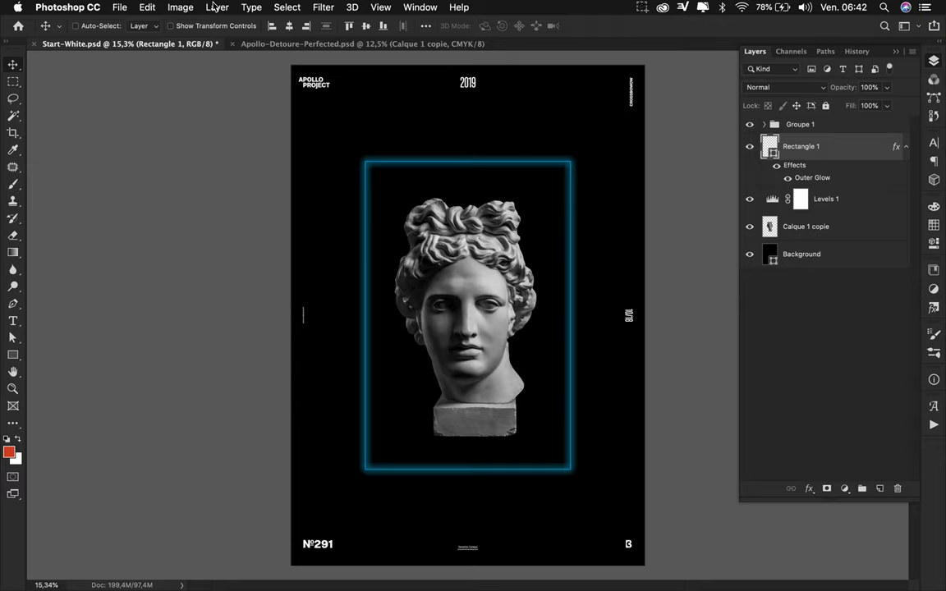
Duplicate the glowing rectangle layer with Ctrl+J, trying and undoing a rasterize of the copy.
click(215, 7)
click(842, 136)
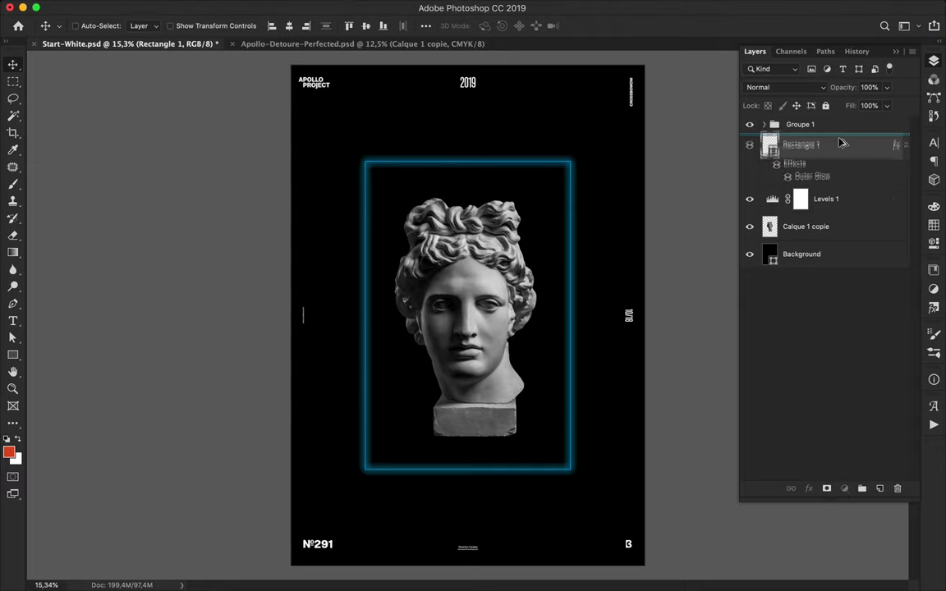
key(ctrl+j)
right_click(855, 149)
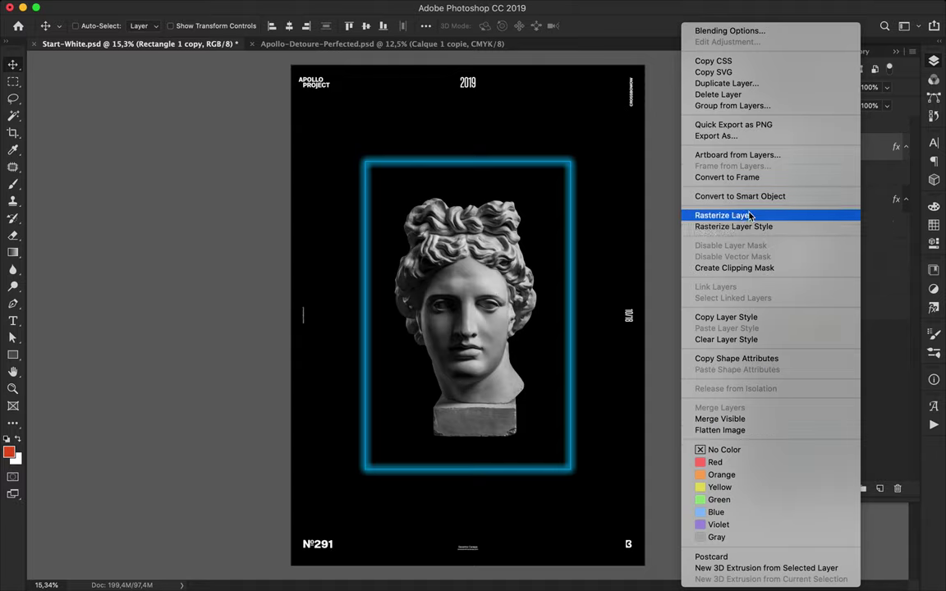
key(Escape)
right_click(862, 154)
click(819, 227)
key(ctrl+z)
right_click(864, 147)
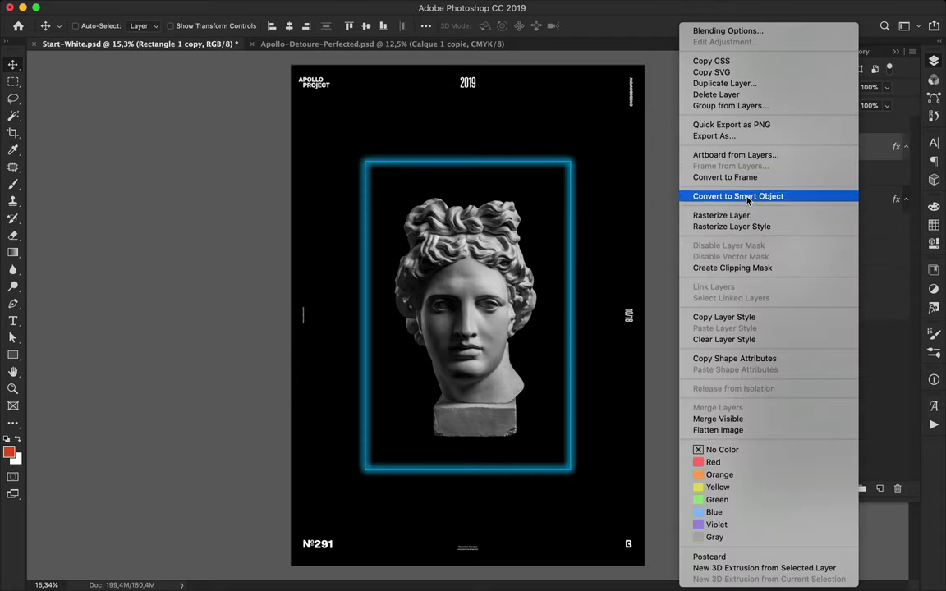
key(Escape)
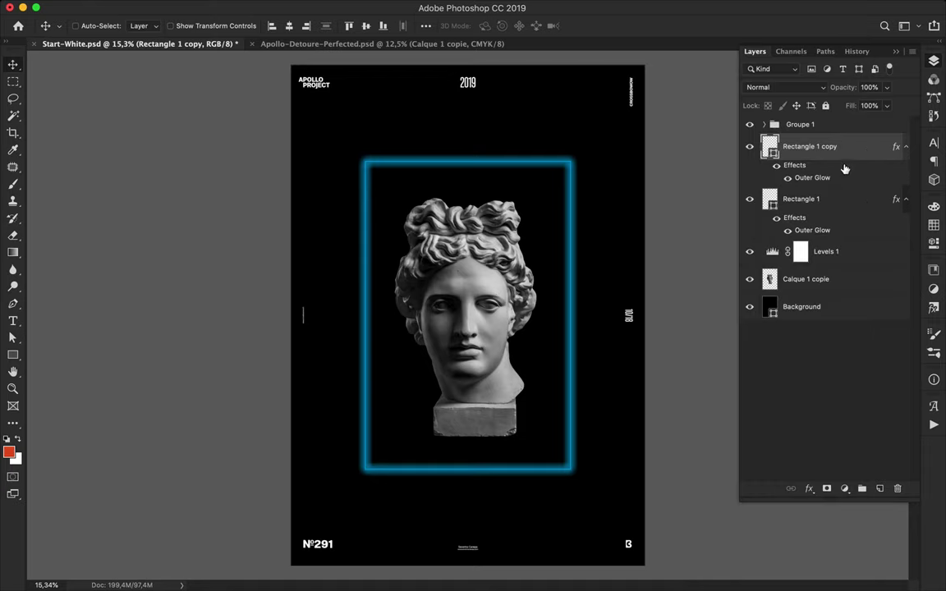
Review the Outer Glow layer style on Rectangle 1 copy.
click(906, 147)
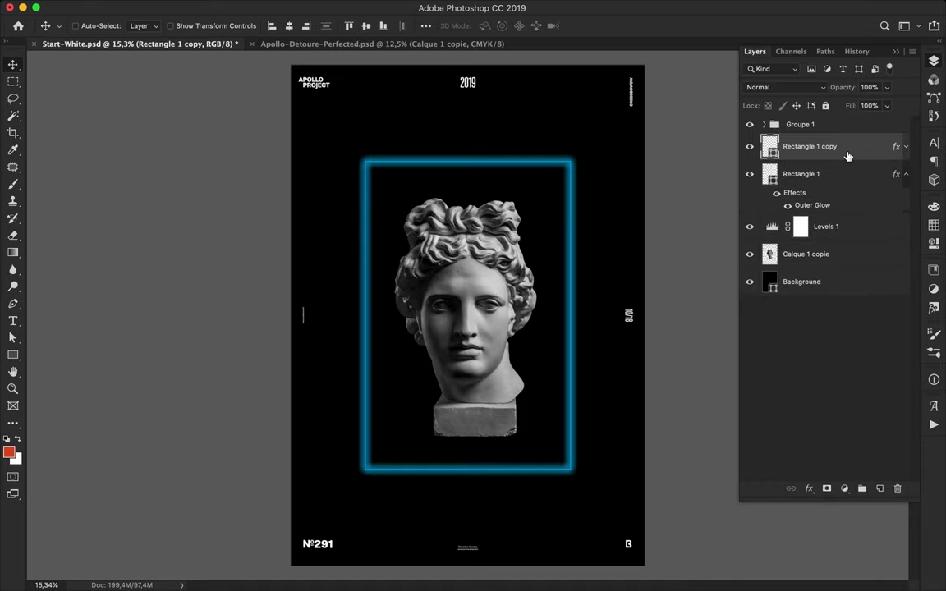
right_click(848, 156)
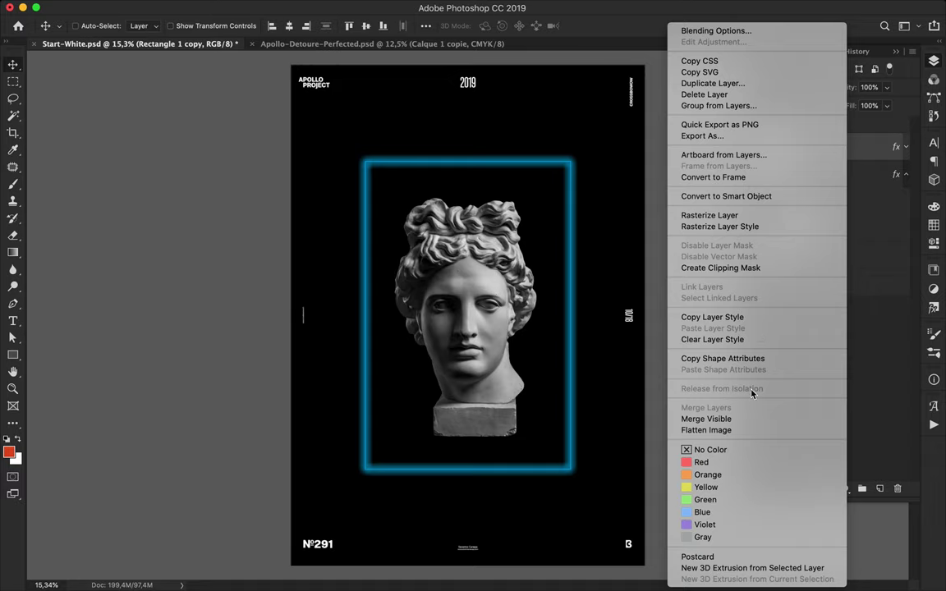
click(906, 152)
click(906, 149)
double_click(813, 182)
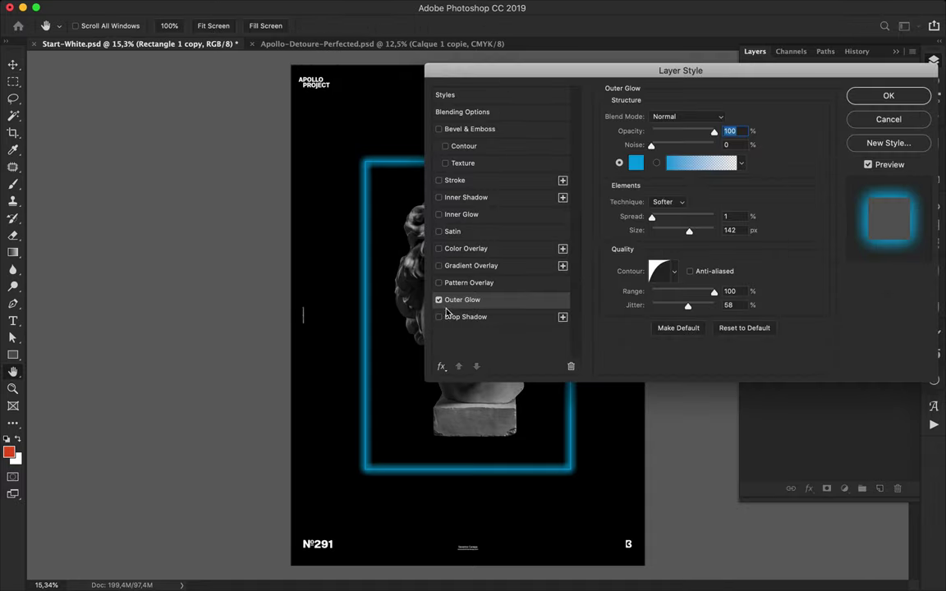
key(Escape)
double_click(795, 168)
click(891, 97)
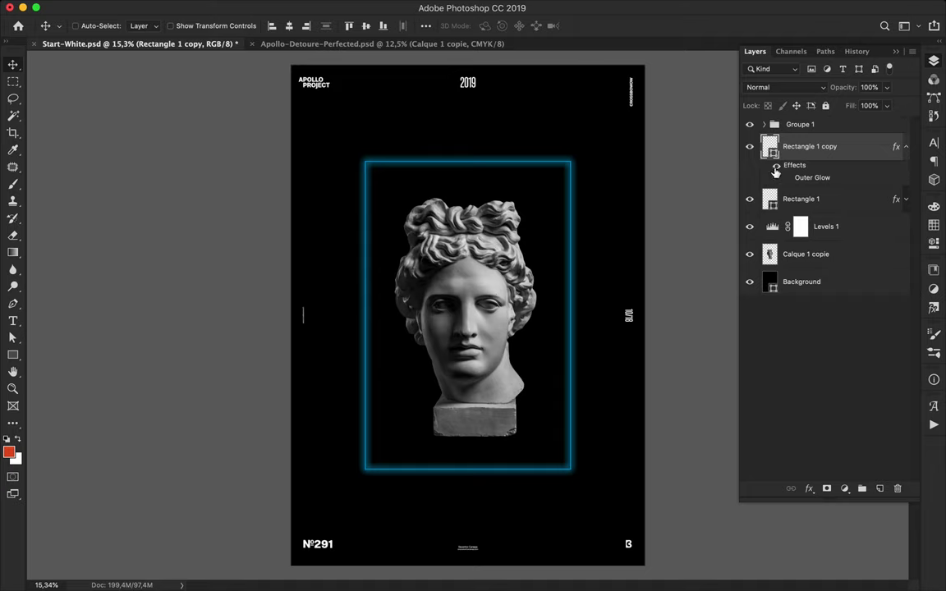
Set Rectangle 1 copy to Linear Dodge (Add) and stack it above Rectangle 1.
key(a)
click(195, 26)
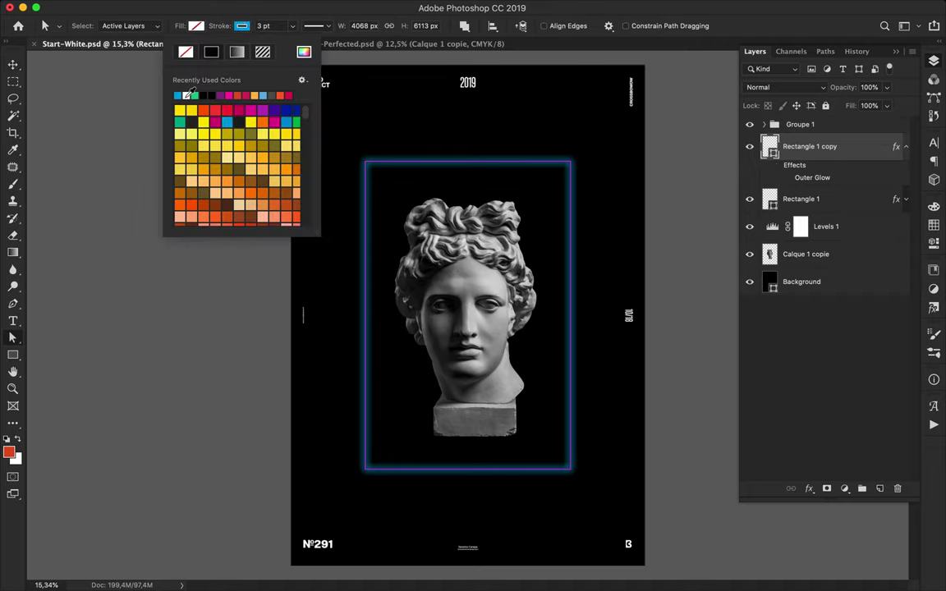
click(691, 200)
click(785, 87)
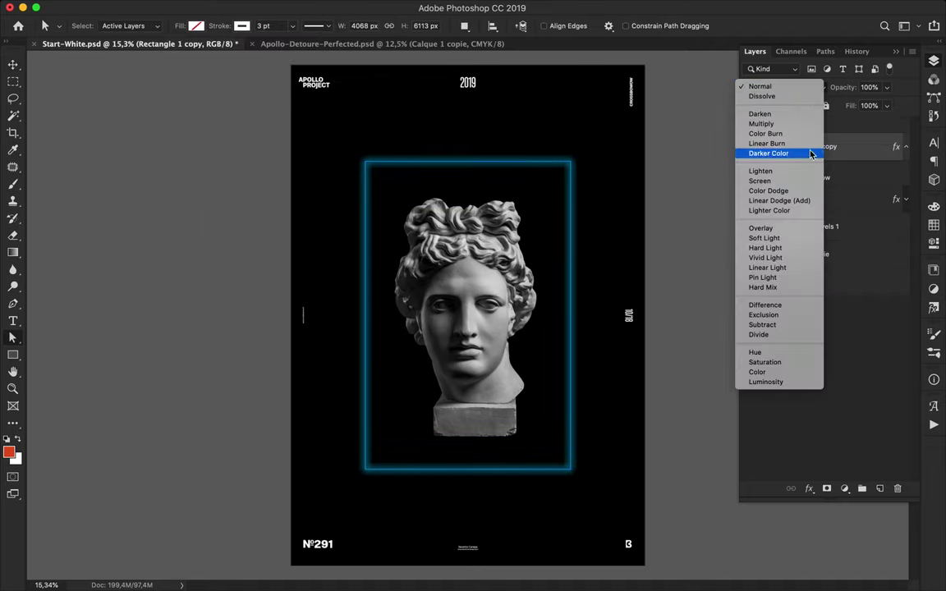
click(779, 200)
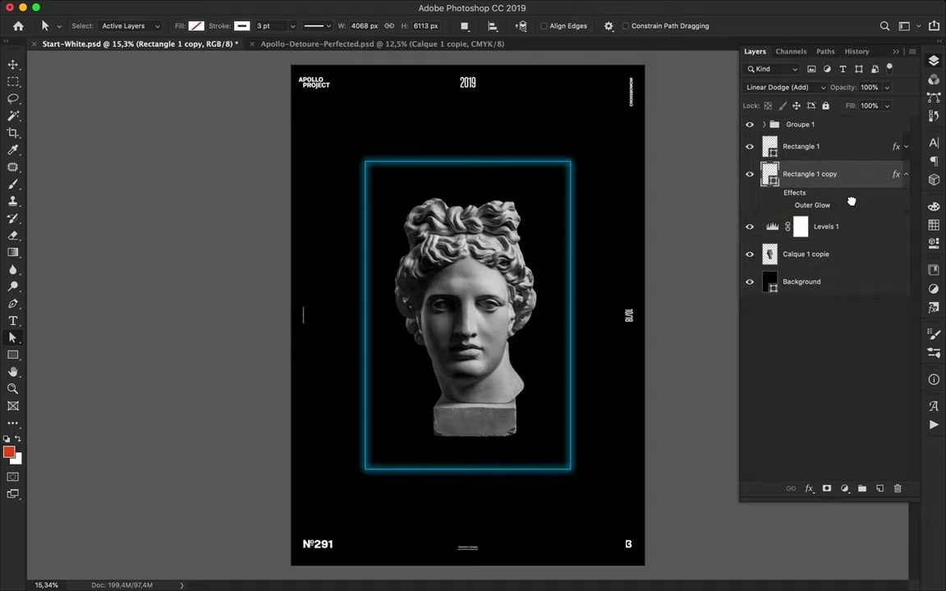
mouse_move(850, 176)
mouse_down()
mouse_move(839, 129)
mouse_move(762, 128)
mouse_up()
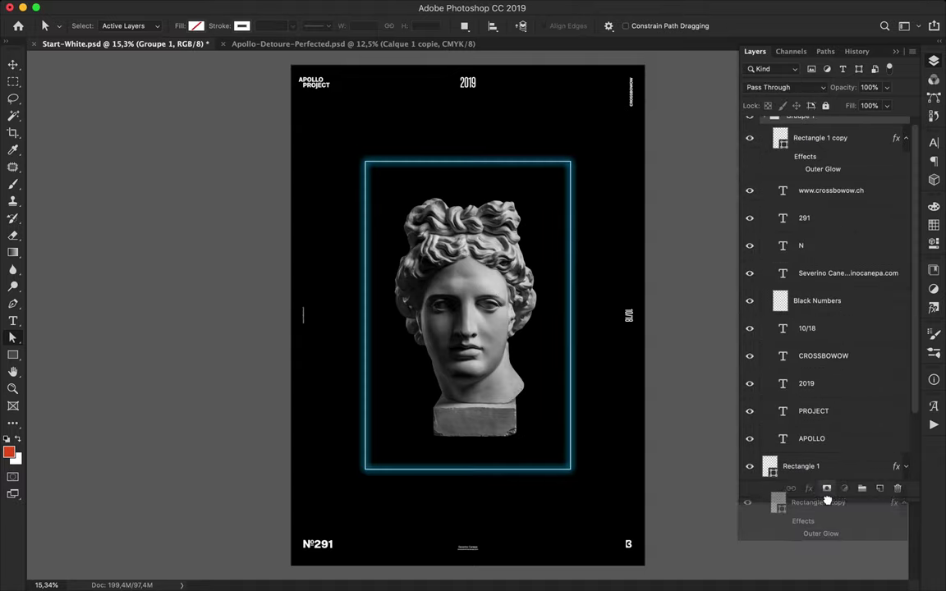
drag(814, 146, 813, 481)
click(764, 124)
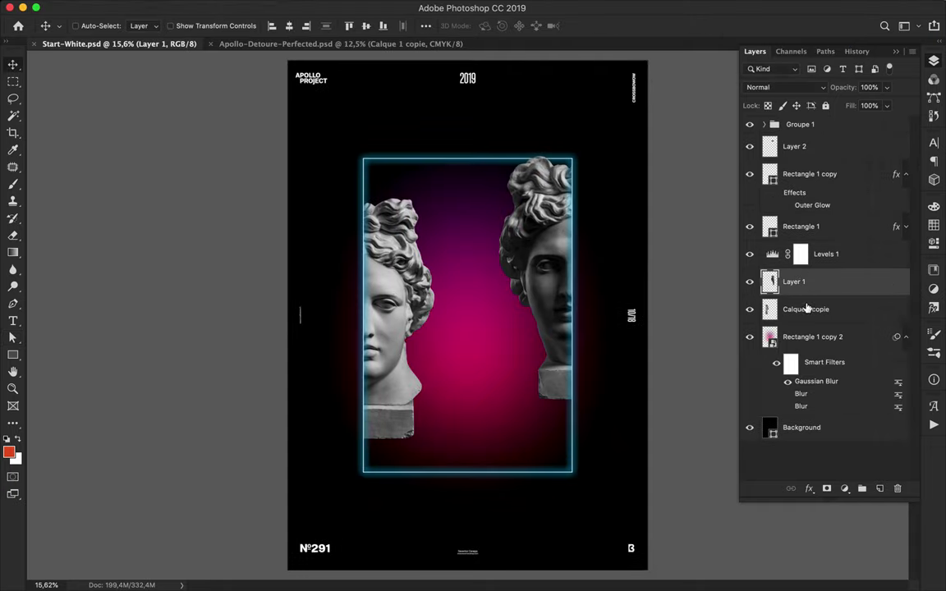
Add a Hue/Saturation adjustment above Rectangle 1 copy 2, trying a cyan hue and the Sepia preset.
click(809, 337)
click(845, 489)
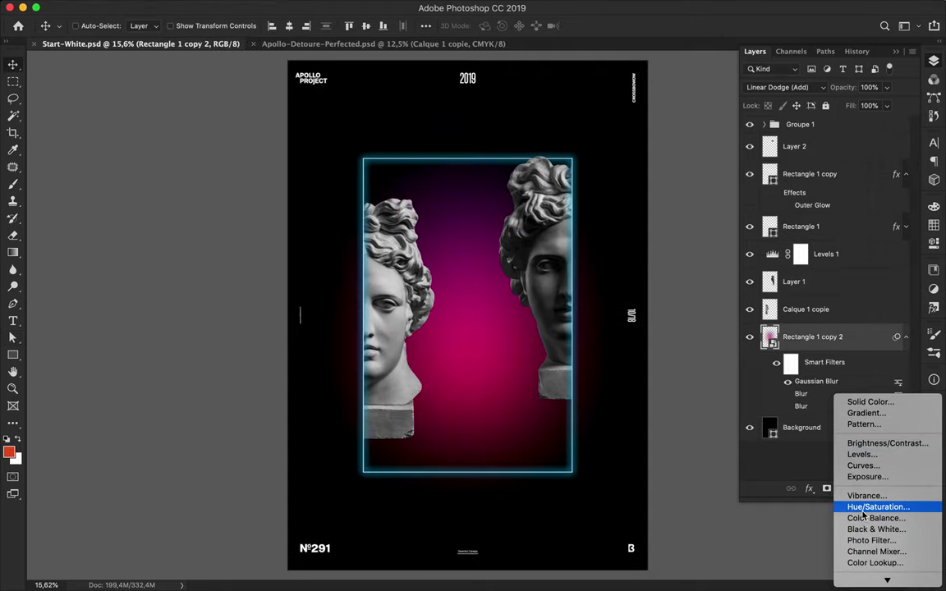
click(878, 507)
mouse_move(813, 283)
mouse_down()
mouse_move(726, 285)
mouse_move(746, 296)
mouse_move(887, 284)
mouse_move(745, 291)
mouse_up()
click(826, 236)
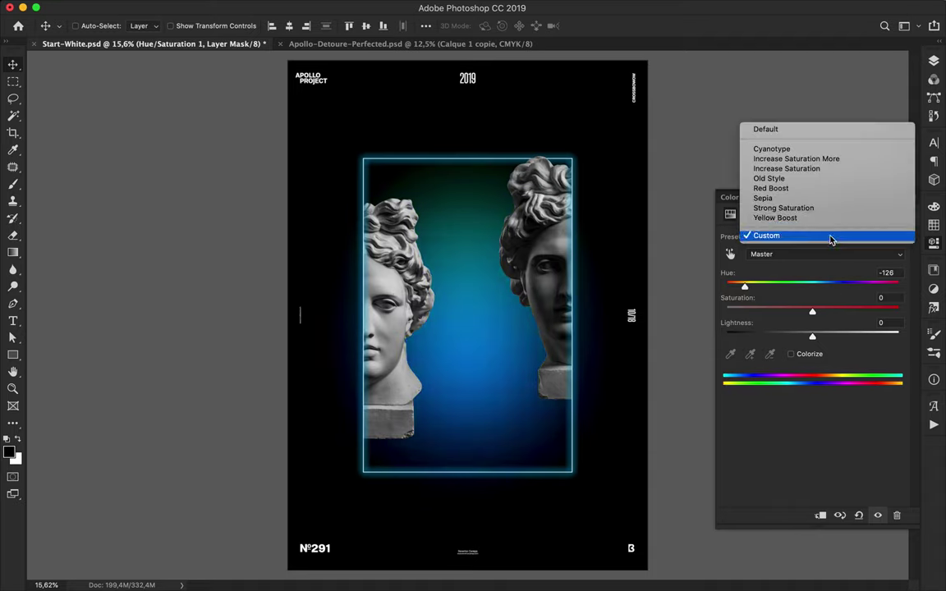
click(817, 202)
click(826, 237)
click(829, 282)
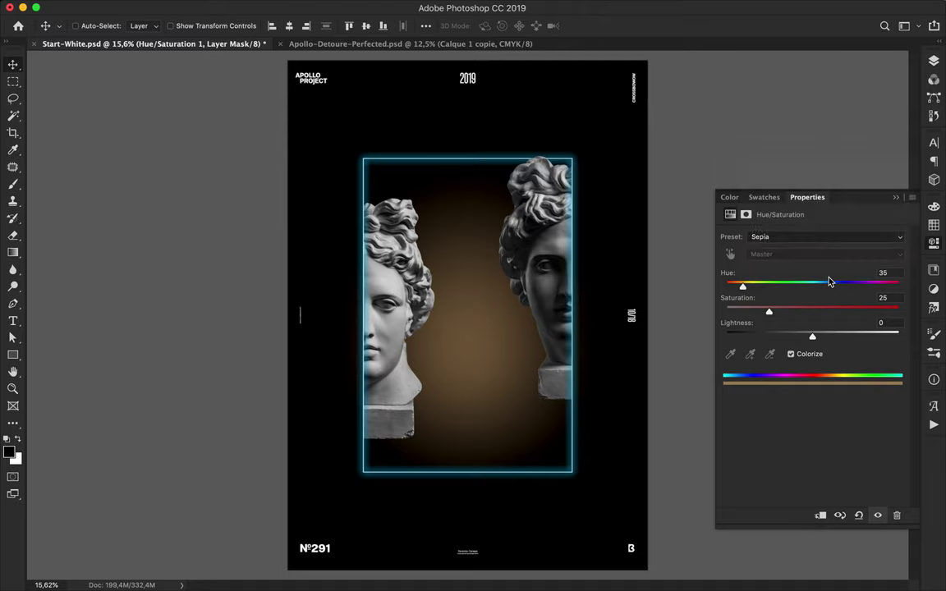
Try Saturation 050 with a crimson hue, then delete that Hue/Saturation adjustment.
click(883, 297)
text(050)
key(Return)
drag(742, 286, 894, 286)
click(934, 60)
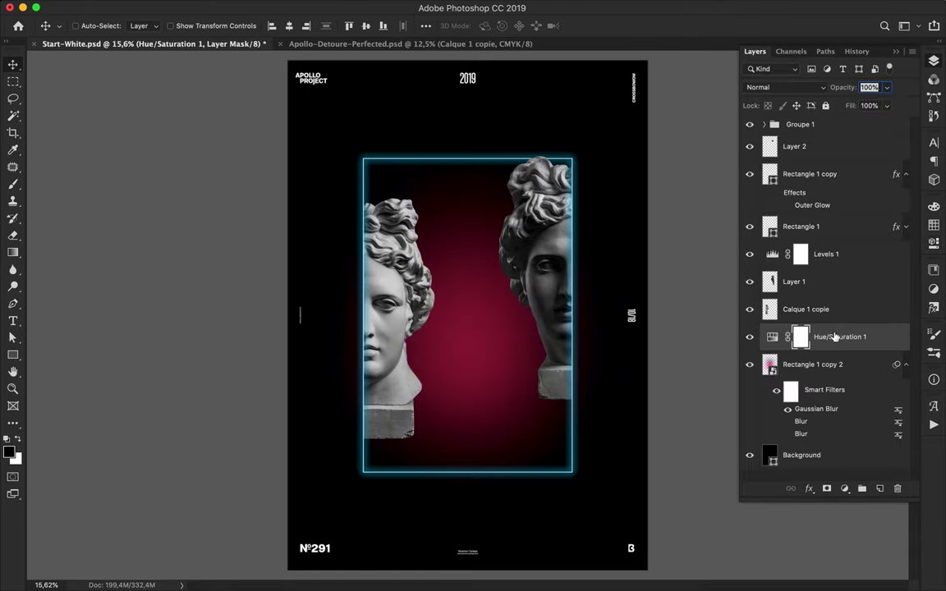
key(Delete)
Add a fresh Hue/Saturation with Master Hue -122 and Reds Hue +36.
click(845, 488)
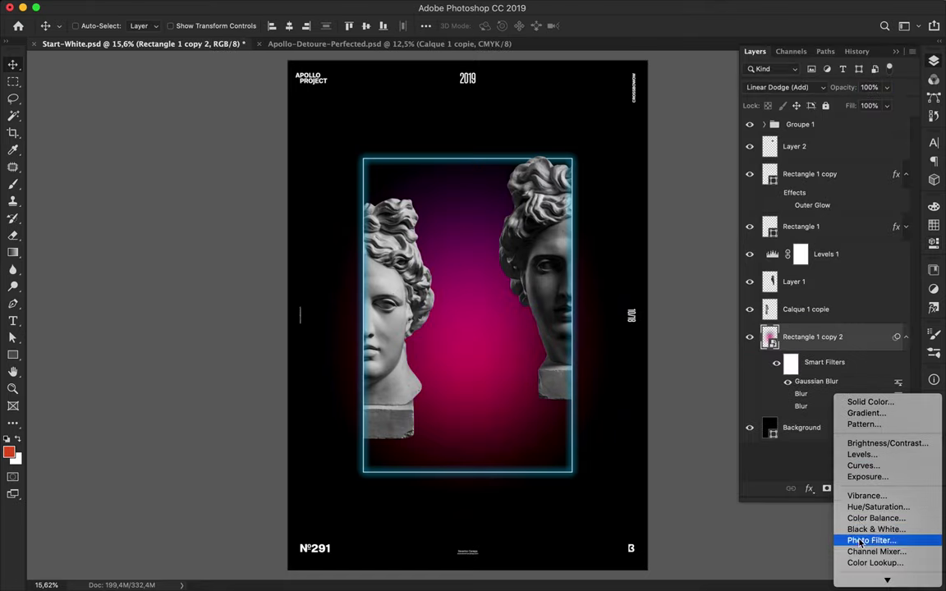
click(862, 508)
drag(813, 286, 748, 294)
click(827, 254)
click(760, 265)
mouse_move(813, 287)
mouse_down()
mouse_move(769, 287)
mouse_move(887, 288)
mouse_move(844, 288)
mouse_up()
Widen the Reds colour range toward the greens.
click(760, 256)
click(768, 326)
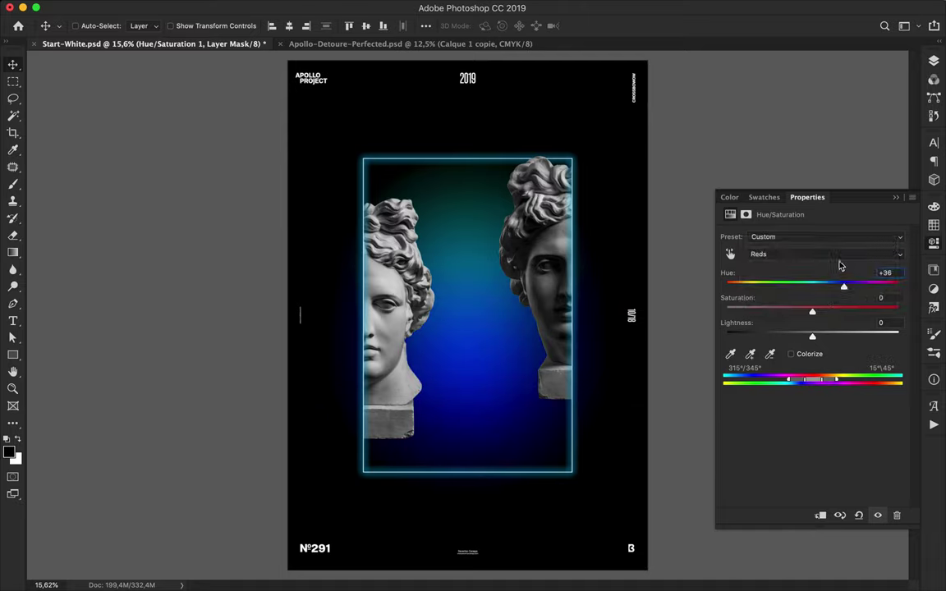
drag(832, 379, 888, 374)
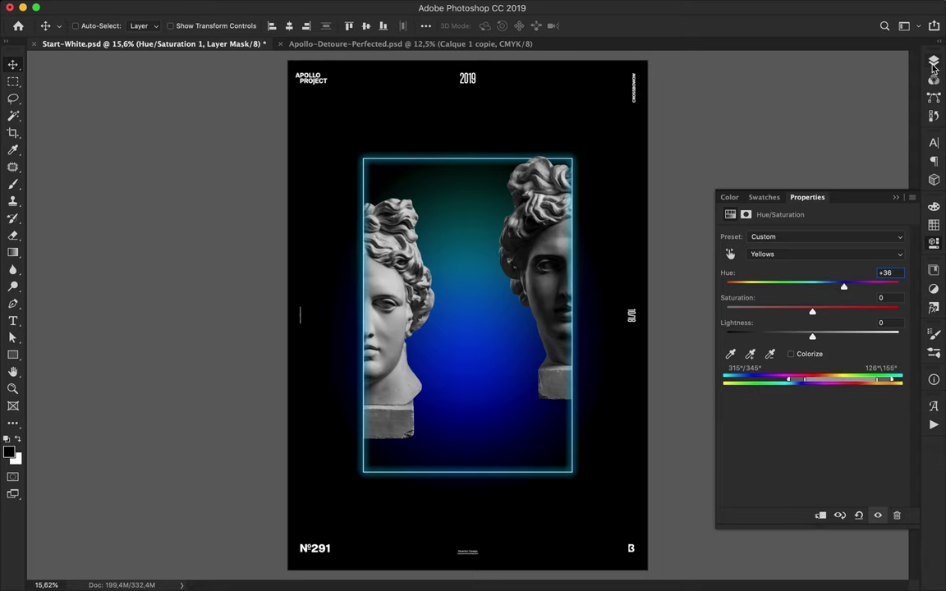
click(933, 64)
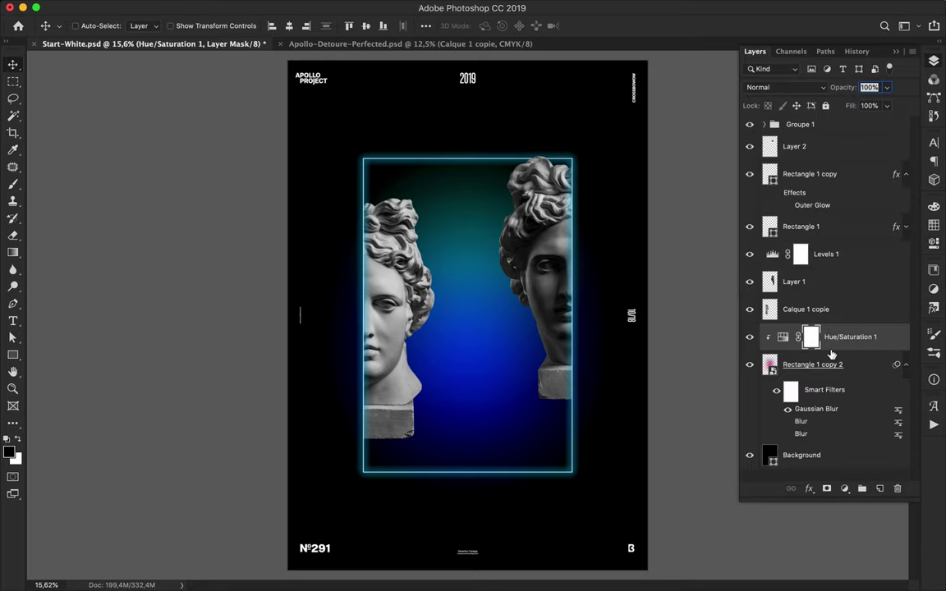
scroll(620, 306, down, 2)
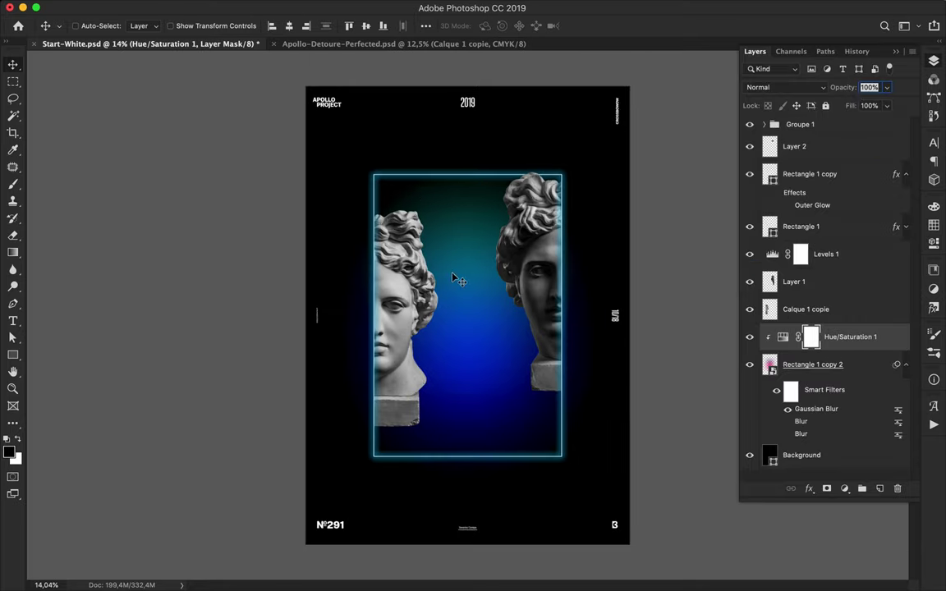
Enlarge the blue glow with Free Transform and merge the Hue/Saturation adjustment into it.
click(783, 337)
key(ctrl+t)
drag(629, 317, 685, 316)
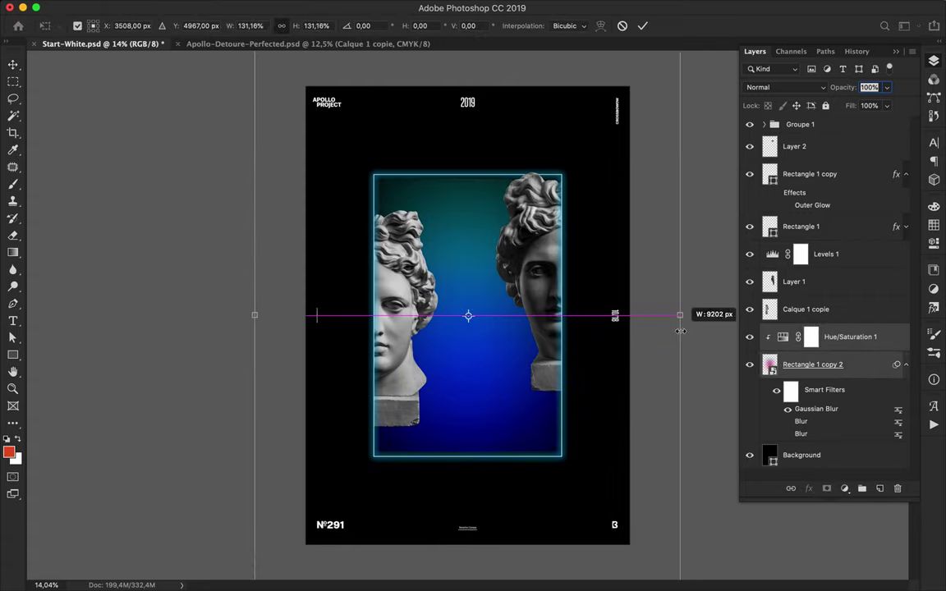
key(Return)
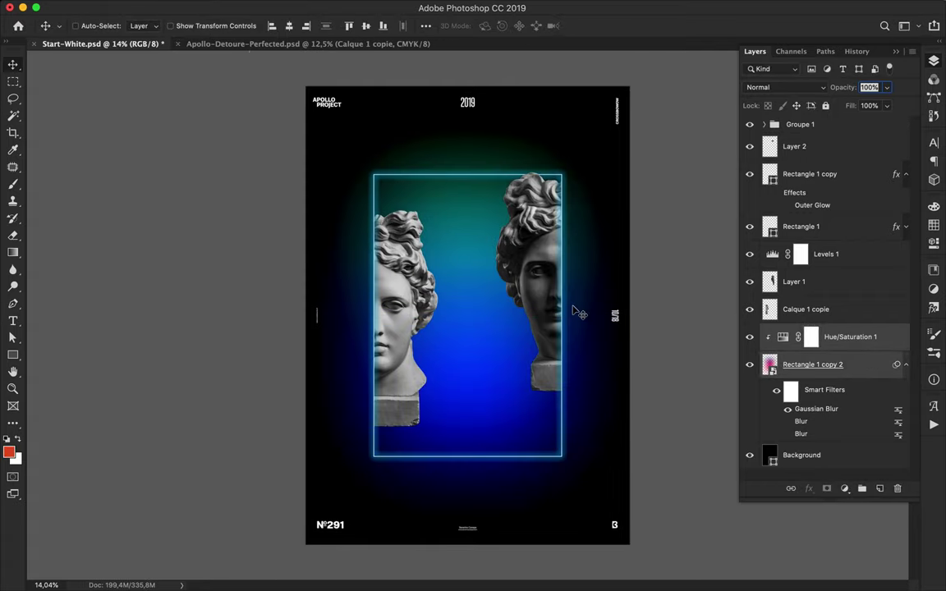
key(ctrl+plus)
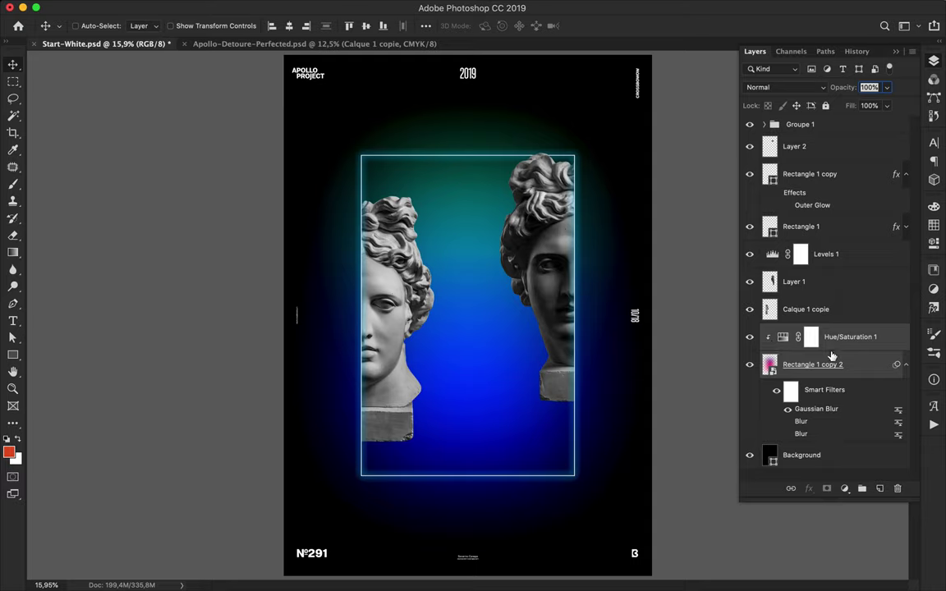
key(ctrl+e)
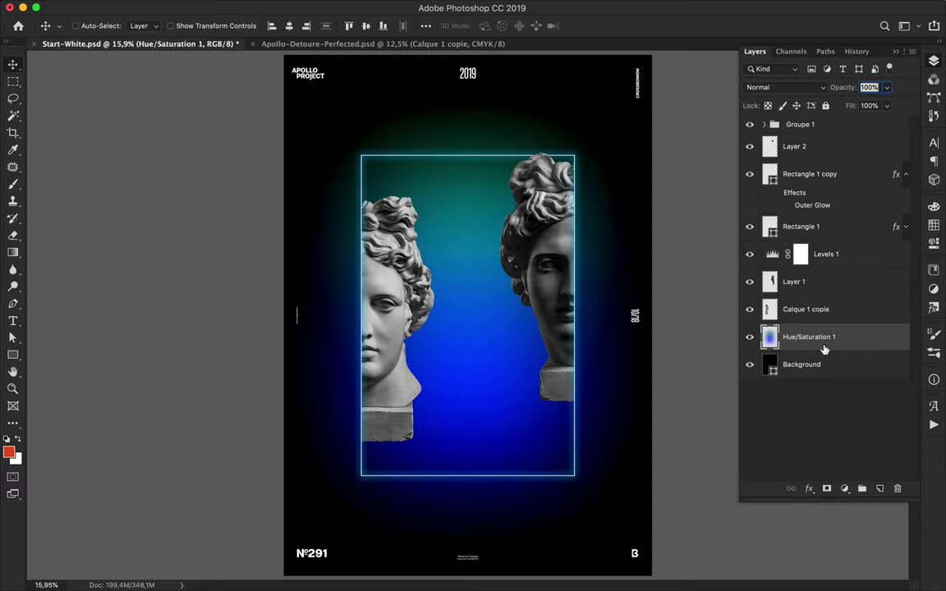
Duplicate the glow above the left head, set it to Linear Dodge (Add) and clip it to Layer 2.
drag(822, 337, 731, 297)
click(821, 87)
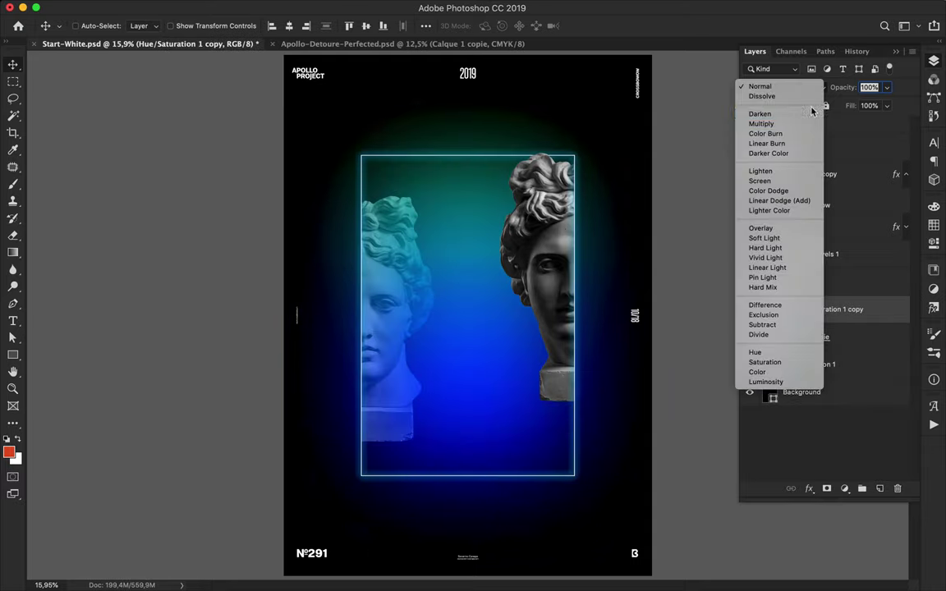
click(779, 200)
drag(814, 309, 801, 152)
alt+click(801, 161)
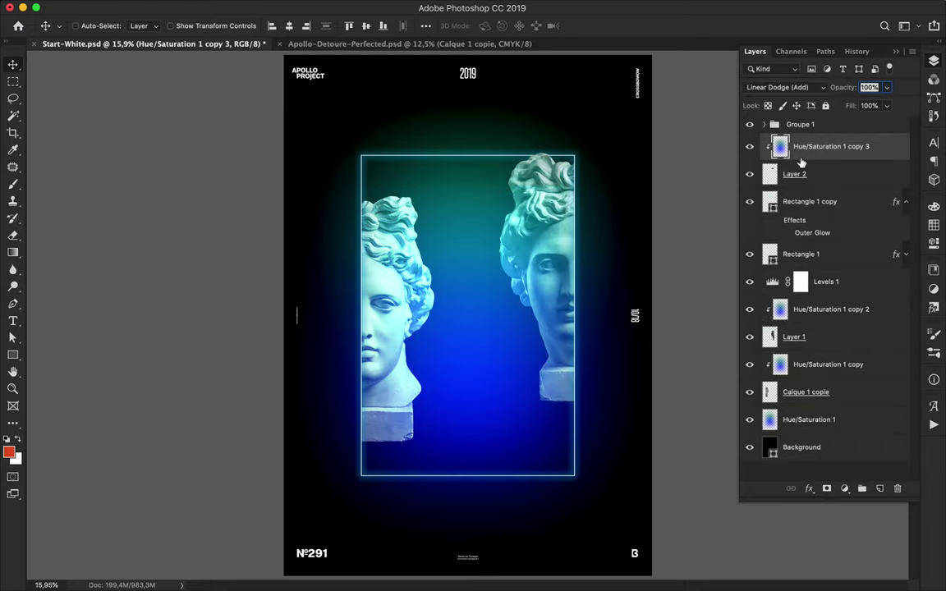
scroll(545, 177, down, 2)
scroll(545, 173, up, 4)
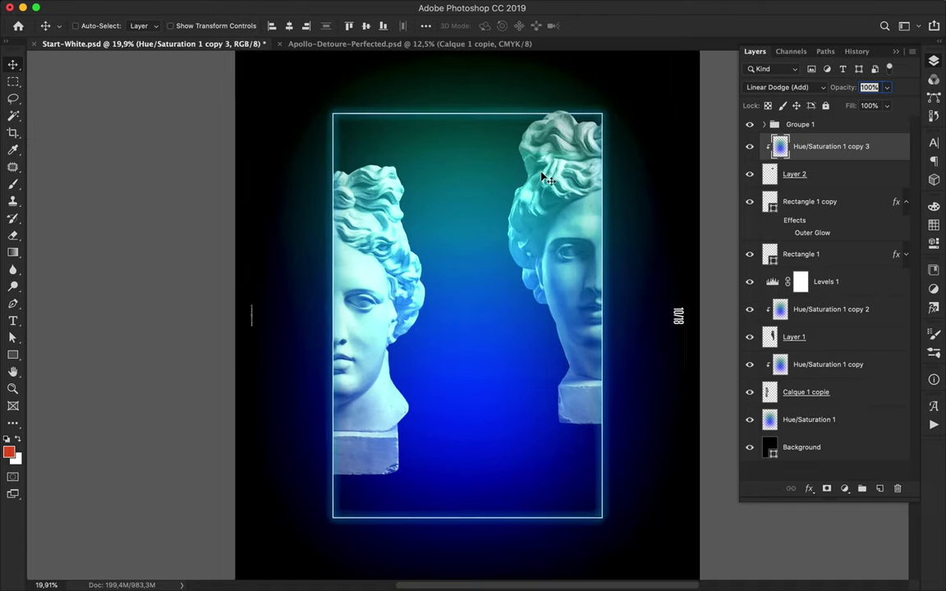
scroll(544, 172, down, 1)
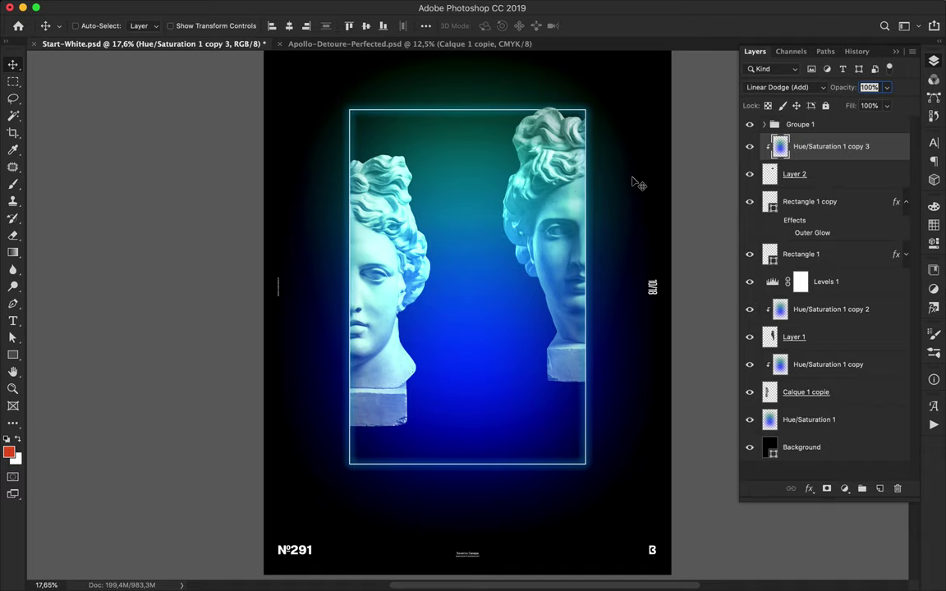
scroll(657, 141, down, 1)
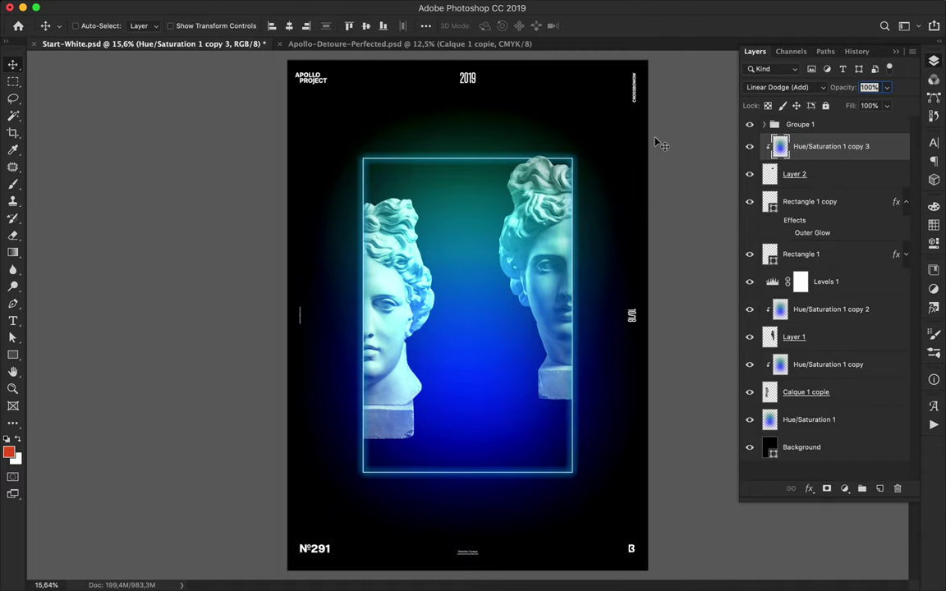
key(p)
click(187, 27)
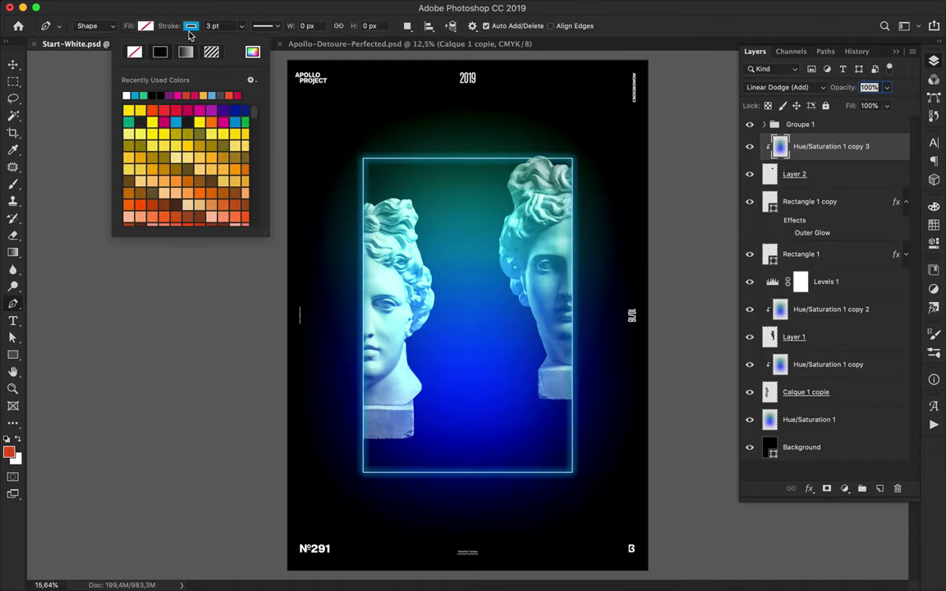
Draw two horizontal pen lines, one right of the frame and one across the lower poster.
click(187, 27)
click(567, 214)
click(649, 215)
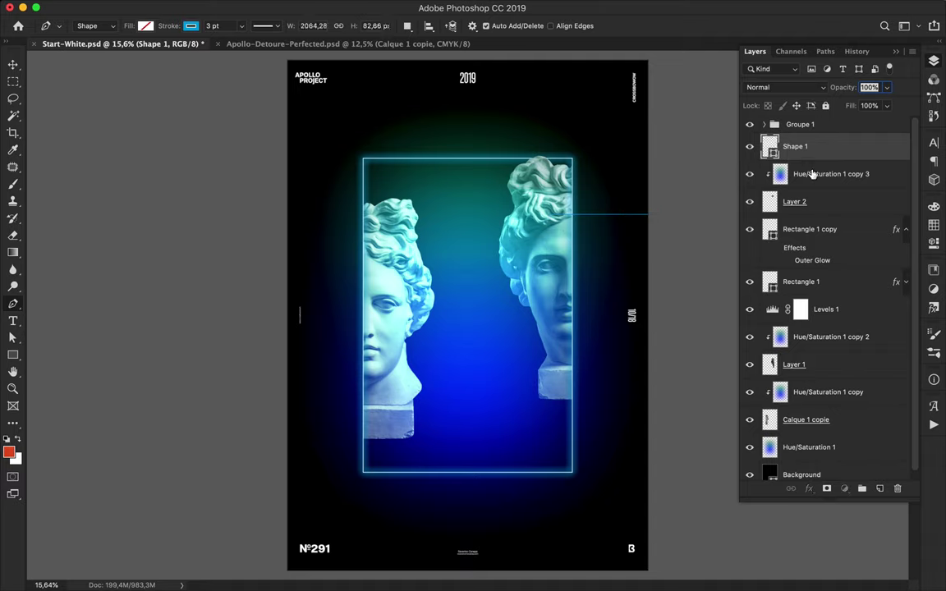
click(278, 386)
click(573, 386)
key(v)
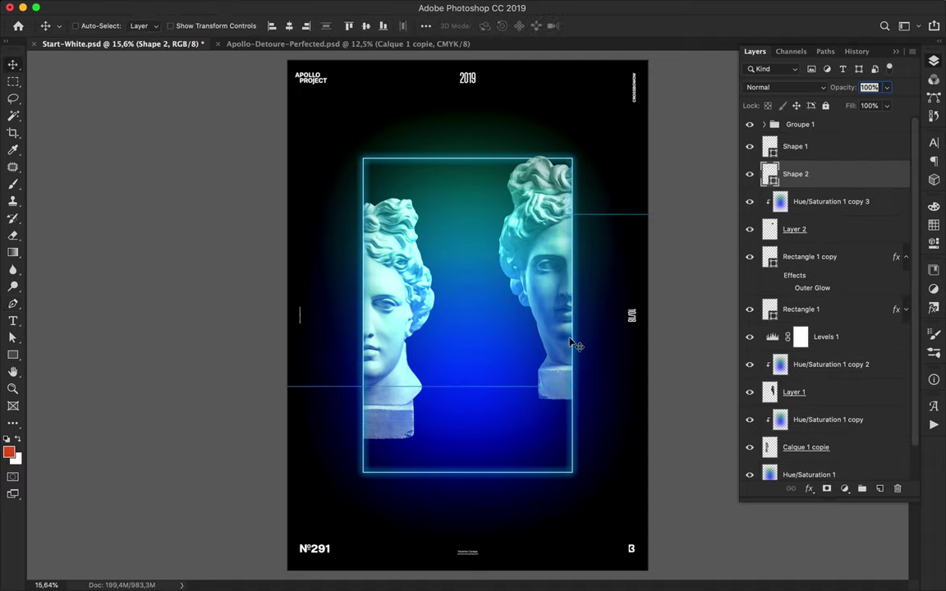
Duplicate the Shape 1 lines layer.
drag(807, 153, 806, 137)
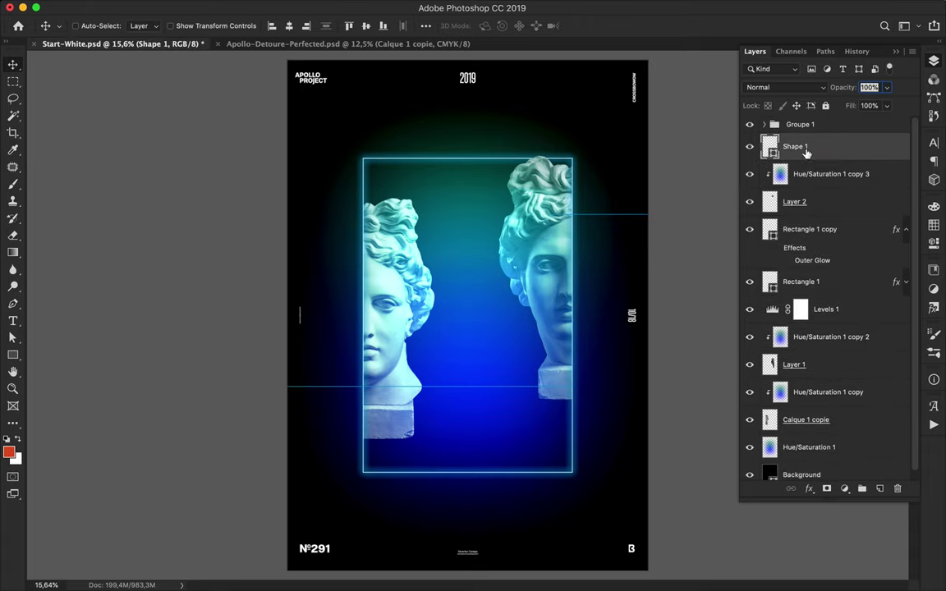
key(a)
click(243, 27)
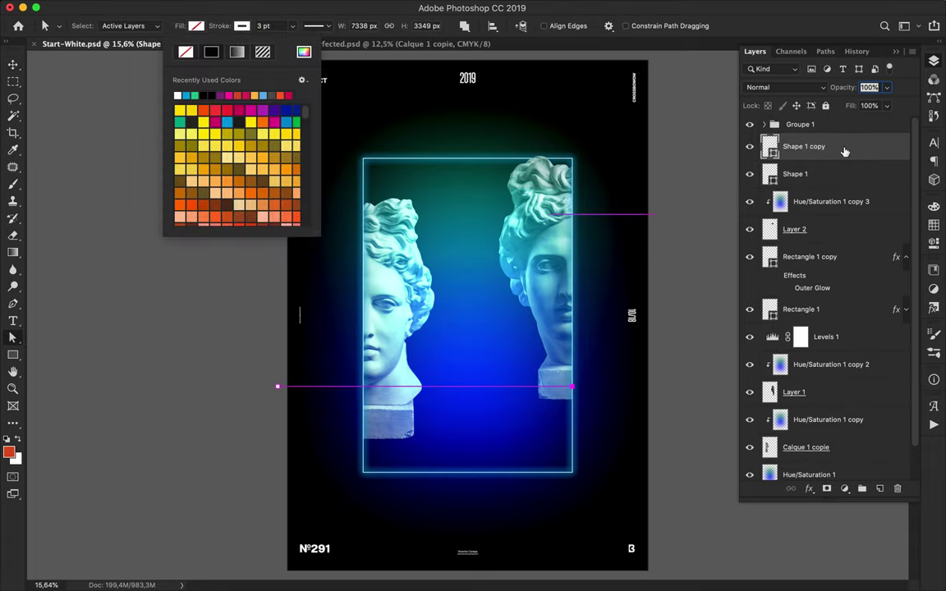
click(785, 87)
Give Shape 1 an Outer Glow and set Shape 1 copy to Linear Dodge (Add).
click(819, 175)
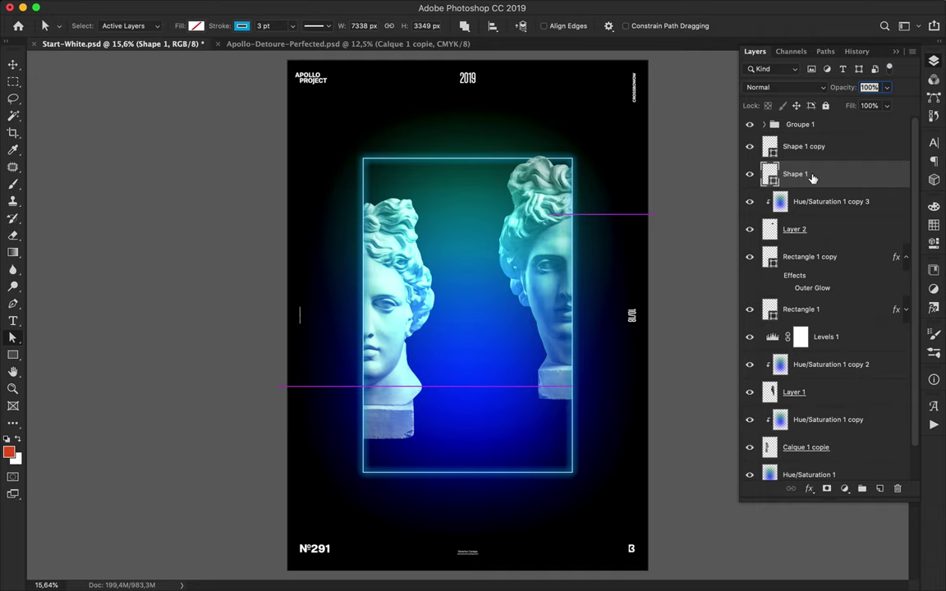
right_click(755, 168)
click(624, 27)
click(435, 274)
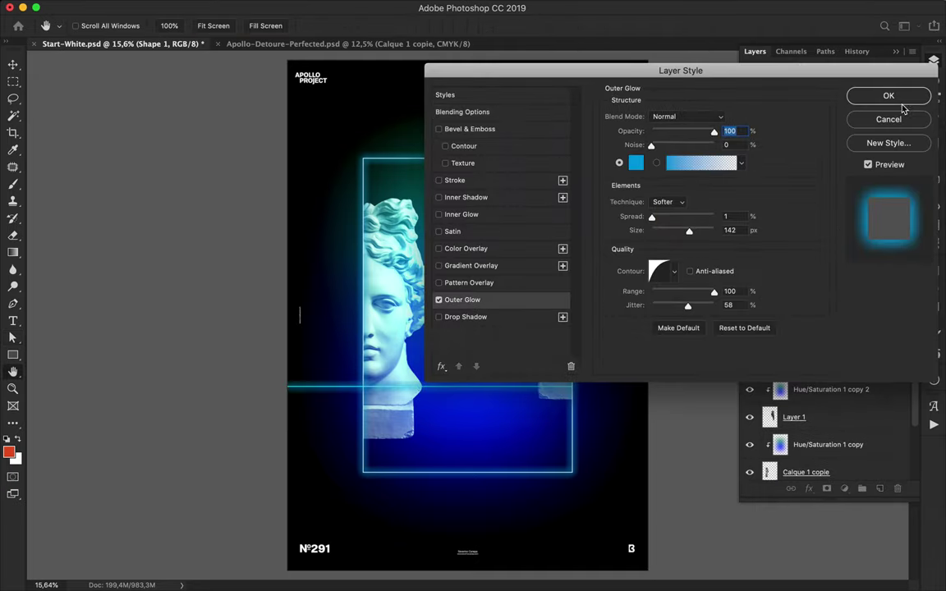
click(889, 96)
click(809, 147)
click(784, 87)
click(776, 93)
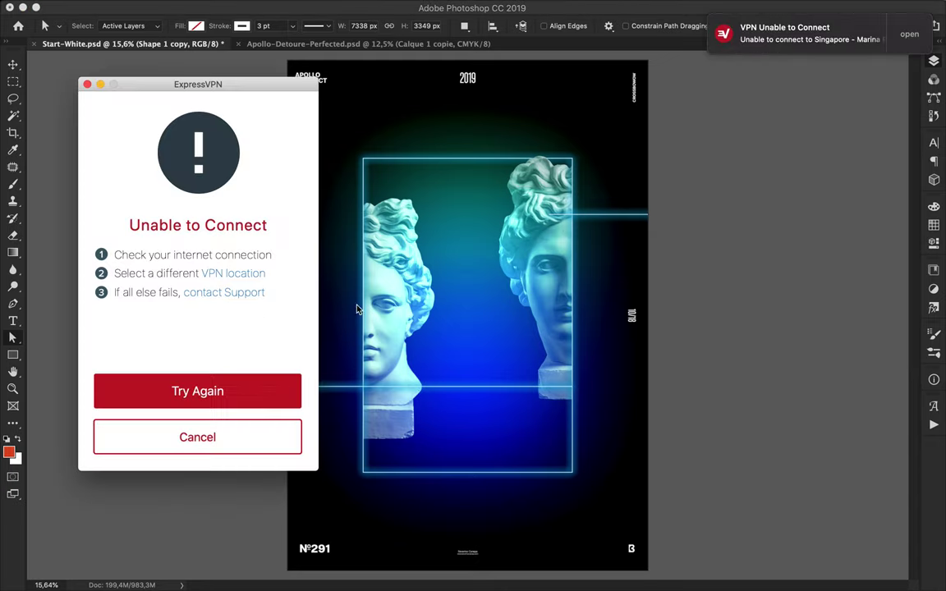
Draw vertical lines from the top edge down to the frame and up from the bottom edge.
key(p)
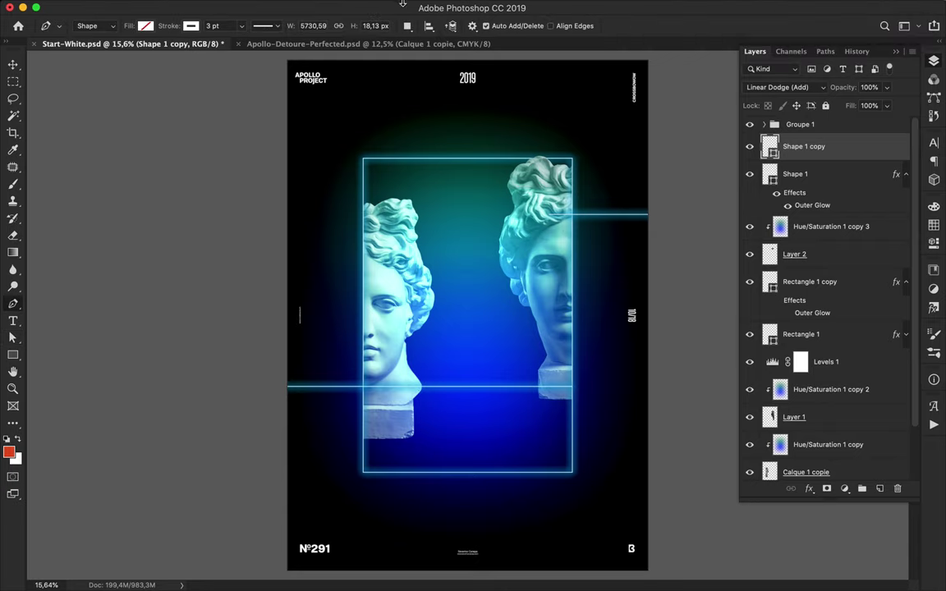
click(385, 59)
shift+click(388, 158)
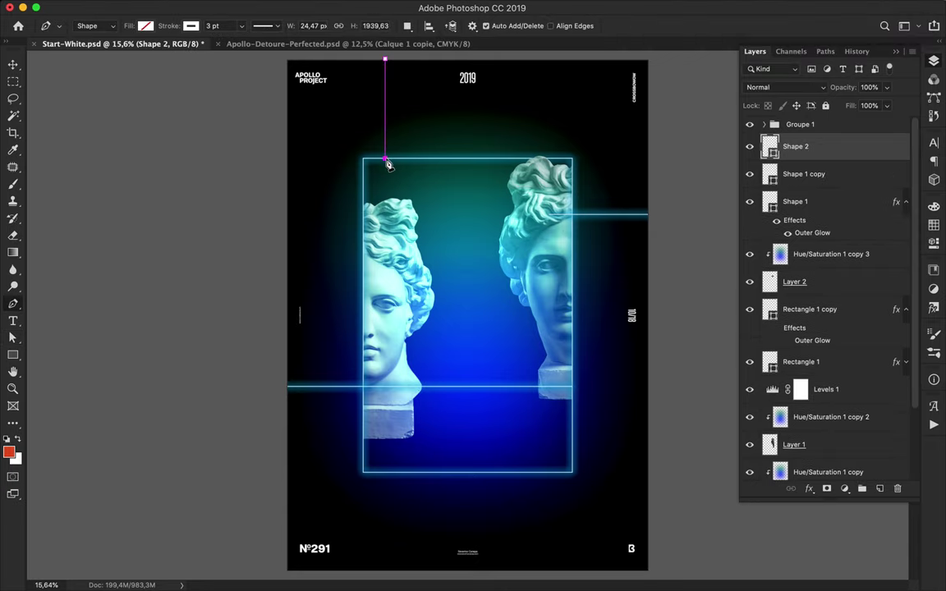
click(809, 174)
click(826, 254)
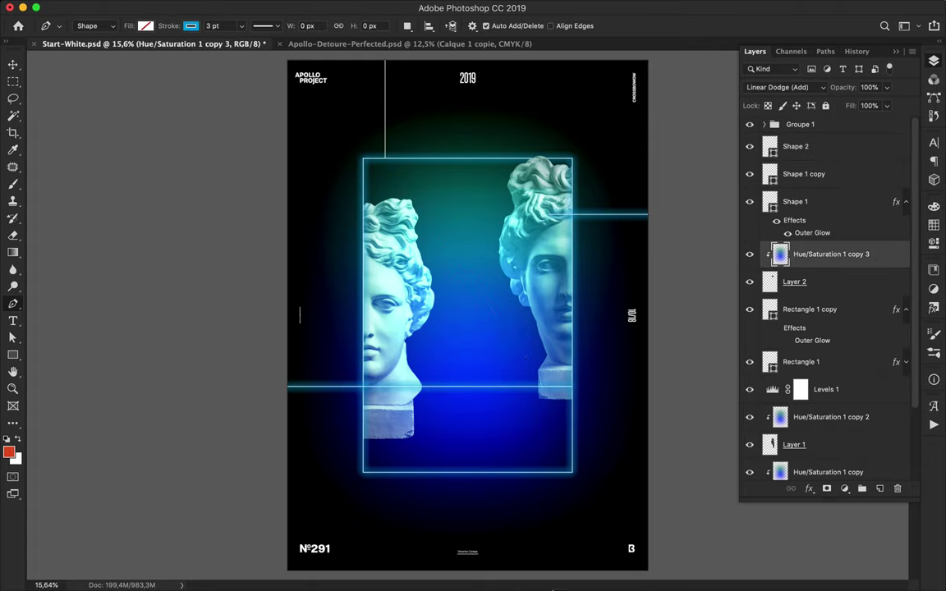
click(536, 573)
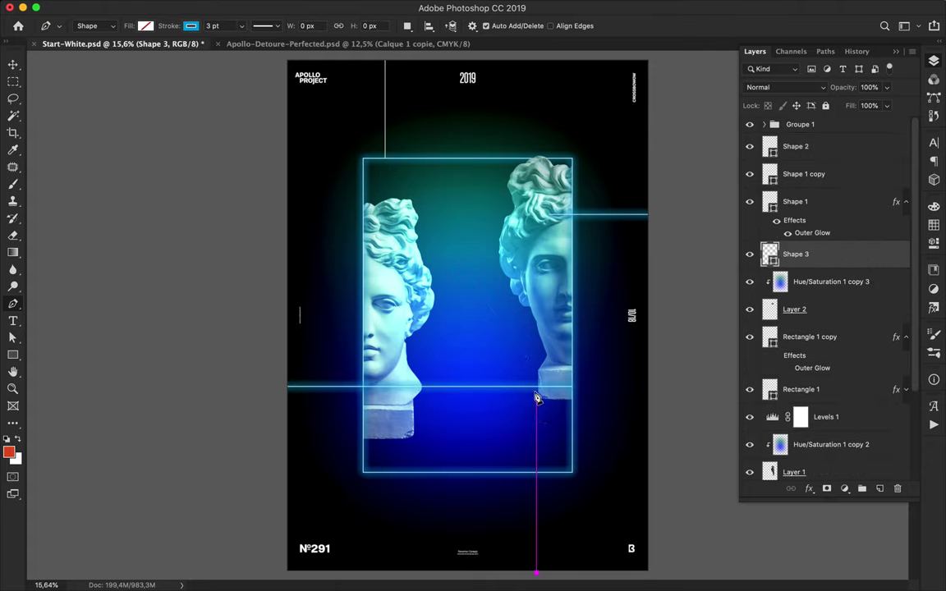
click(813, 281)
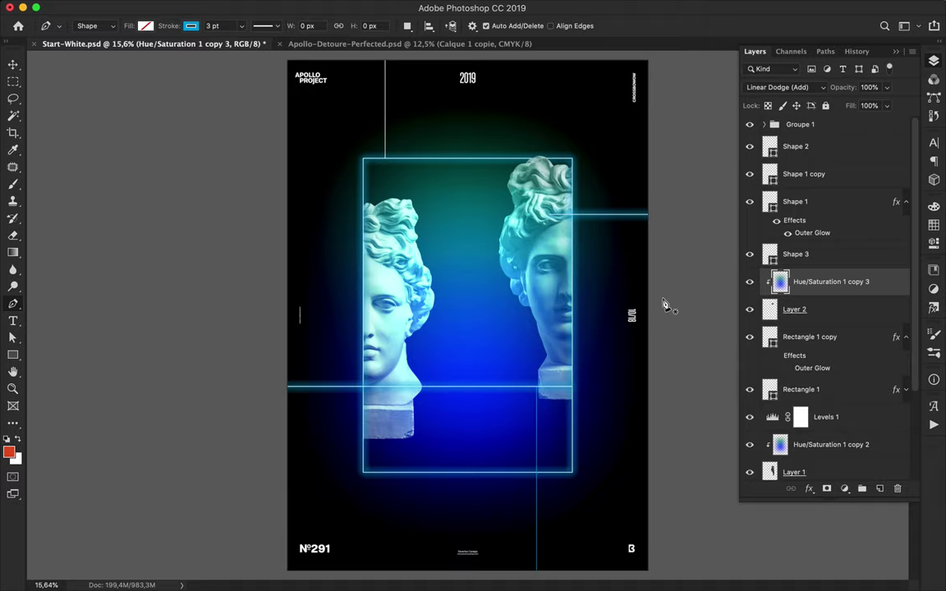
scroll(581, 376, up, 3)
scroll(598, 334, down, 3)
scroll(611, 259, down, 1)
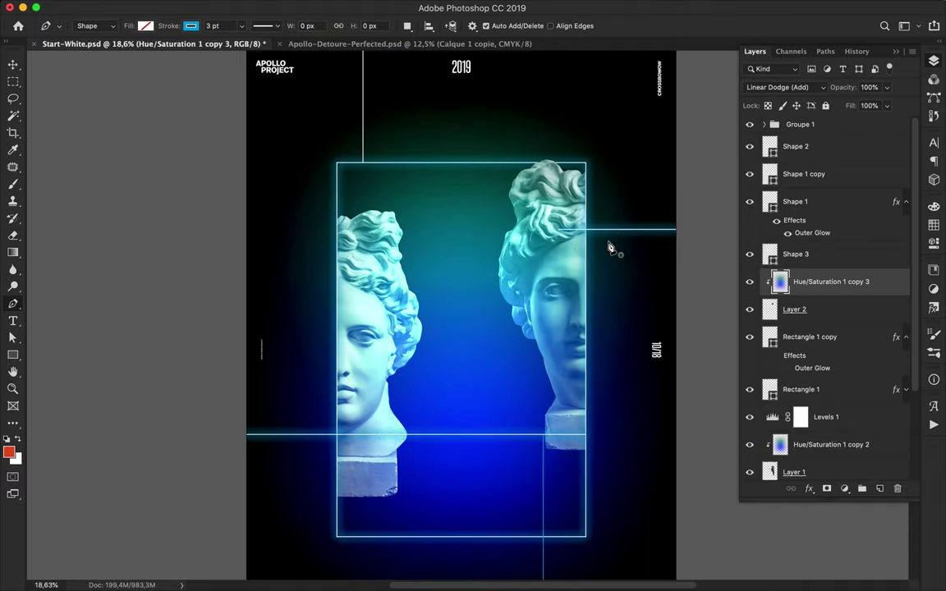
Draw a short horizontal line right of the frame and one under the right statue base.
click(586, 244)
click(677, 239)
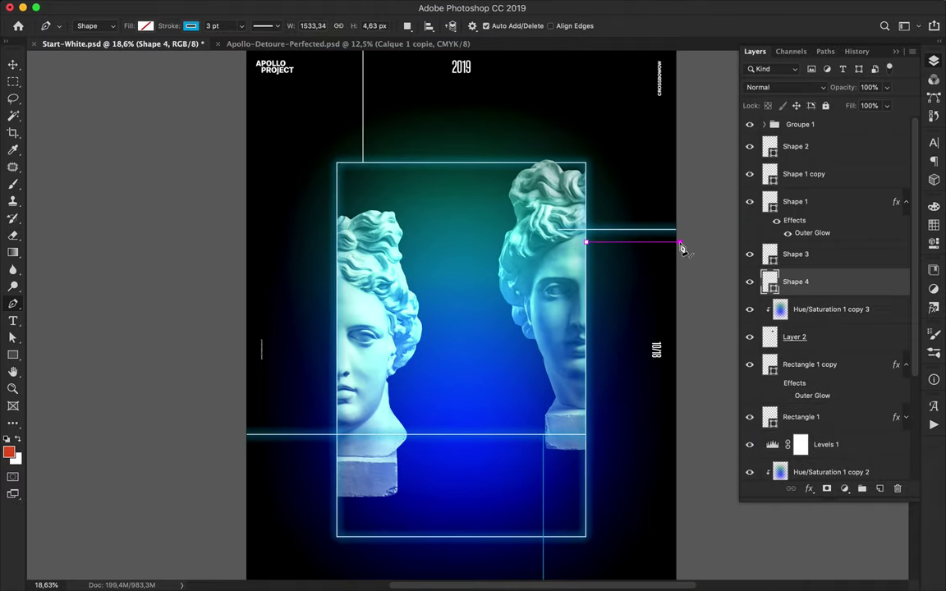
key(Escape)
scroll(543, 449, up, 1)
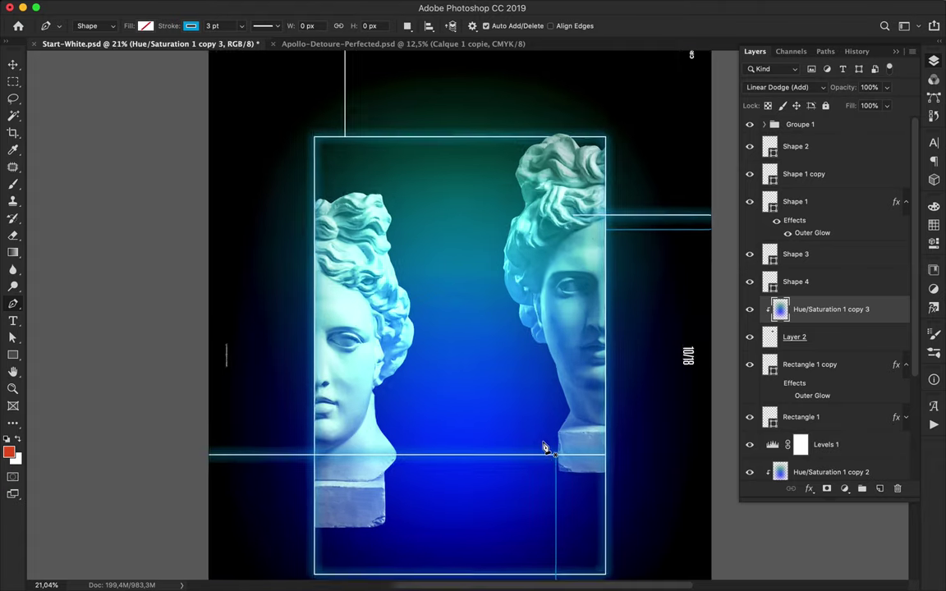
scroll(534, 386, up, 2)
click(529, 376)
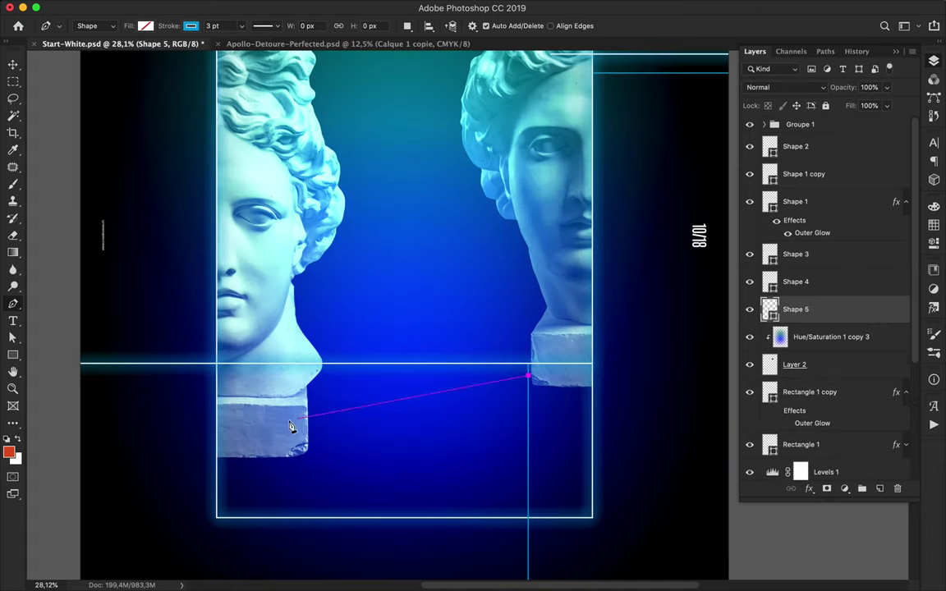
click(217, 376)
key(a)
scroll(574, 353, down, 1)
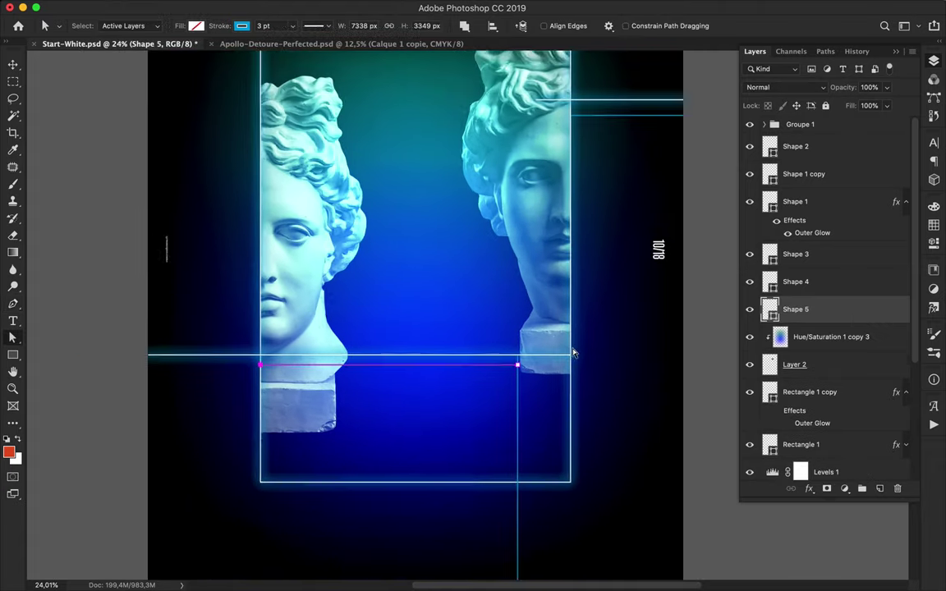
scroll(573, 353, down, 1)
scroll(574, 353, up, 3)
Draw a vertical line from the top edge down beside the frame's left edge.
key(p)
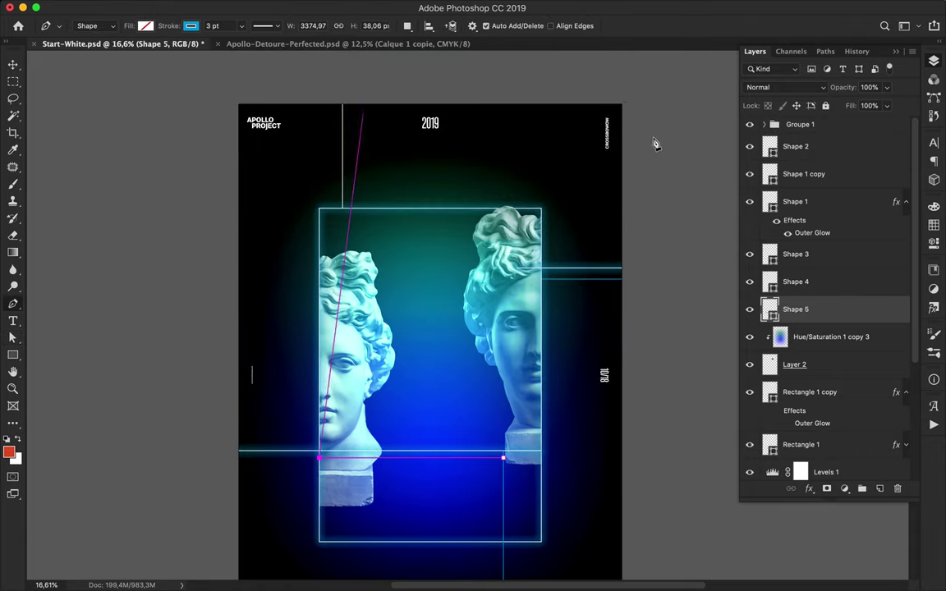
key(alt+bracketleft)
click(322, 104)
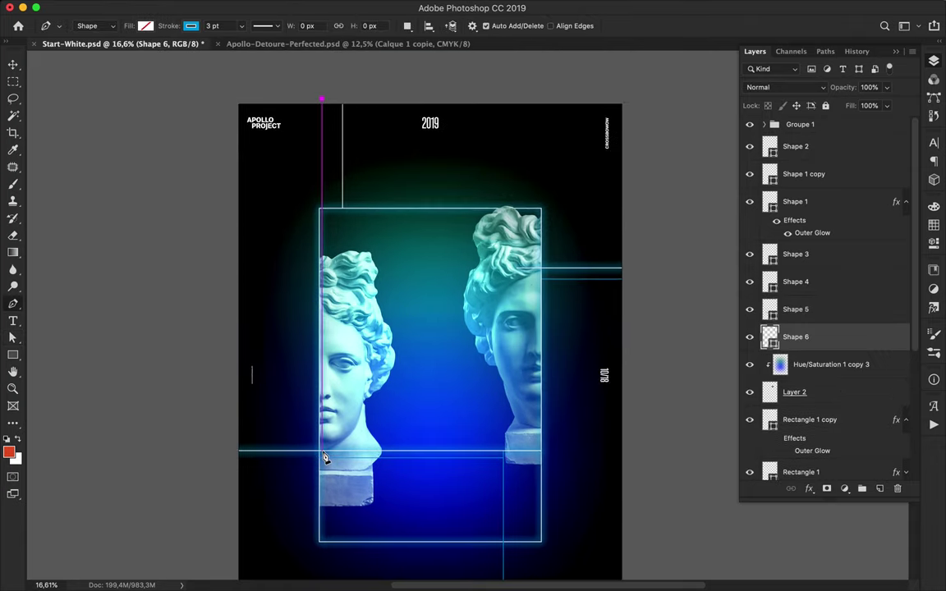
scroll(324, 457, up, 2)
scroll(325, 457, up, 2)
click(276, 488)
key(a)
scroll(352, 385, down, 2)
scroll(392, 340, down, 2)
key(v)
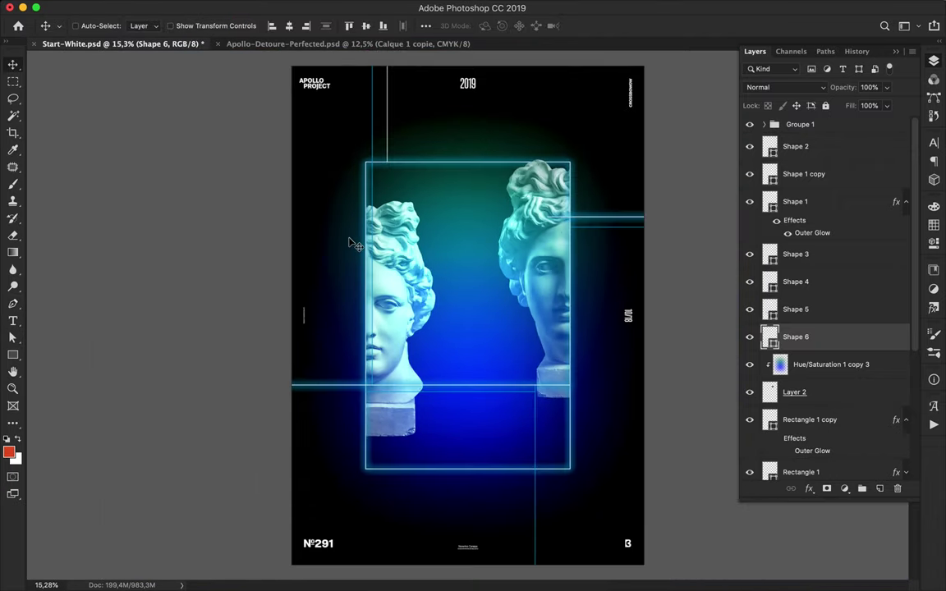
Merge lines Shape 3–6, then duplicate them as a cyan-stroked Linear Dodge (Add) copy.
shift+click(825, 261)
key(ctrl+e)
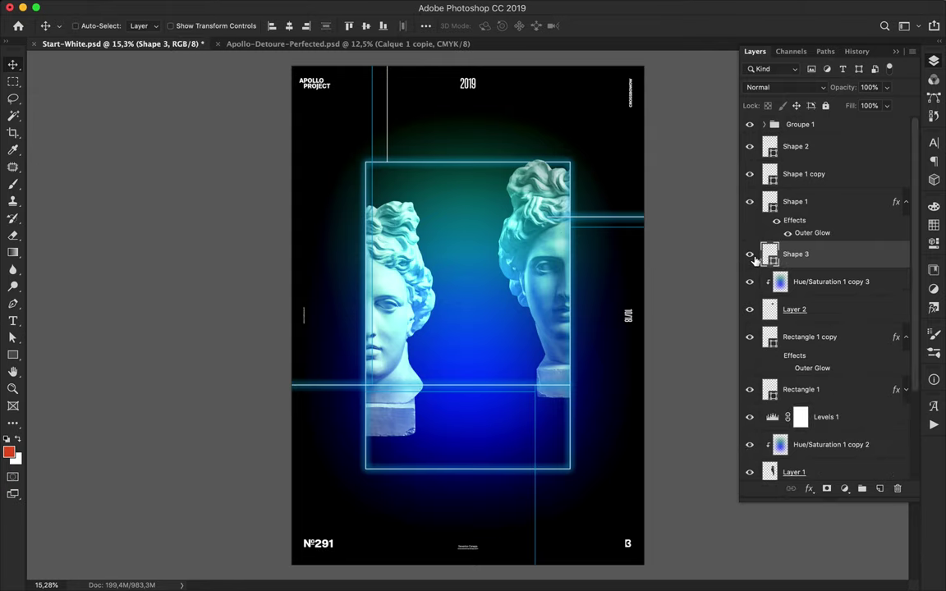
key(ctrl+j)
key(a)
click(250, 27)
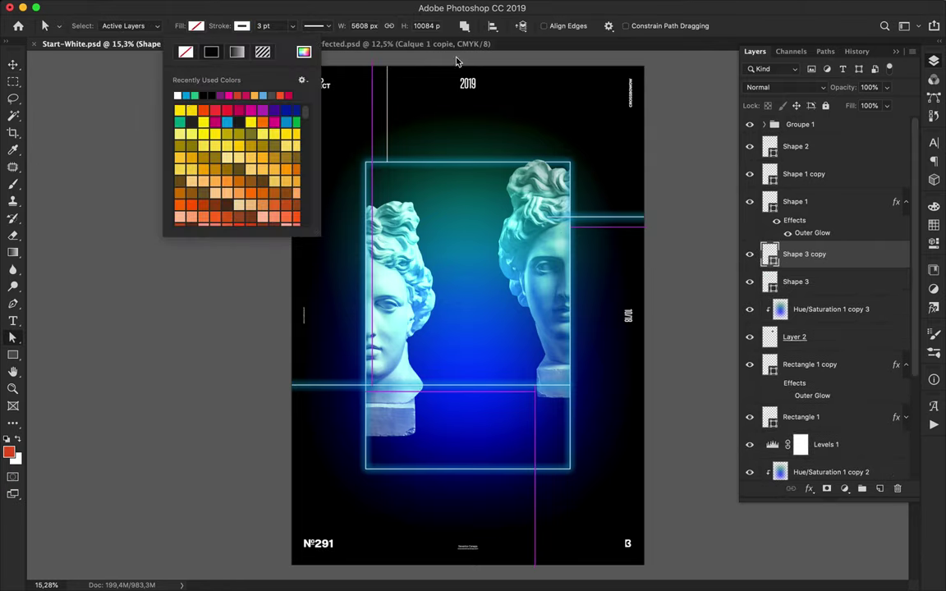
click(186, 95)
click(785, 87)
click(792, 205)
Add an Outer Glow layer style to the Shape 3 lines layer.
right_click(819, 282)
click(900, 282)
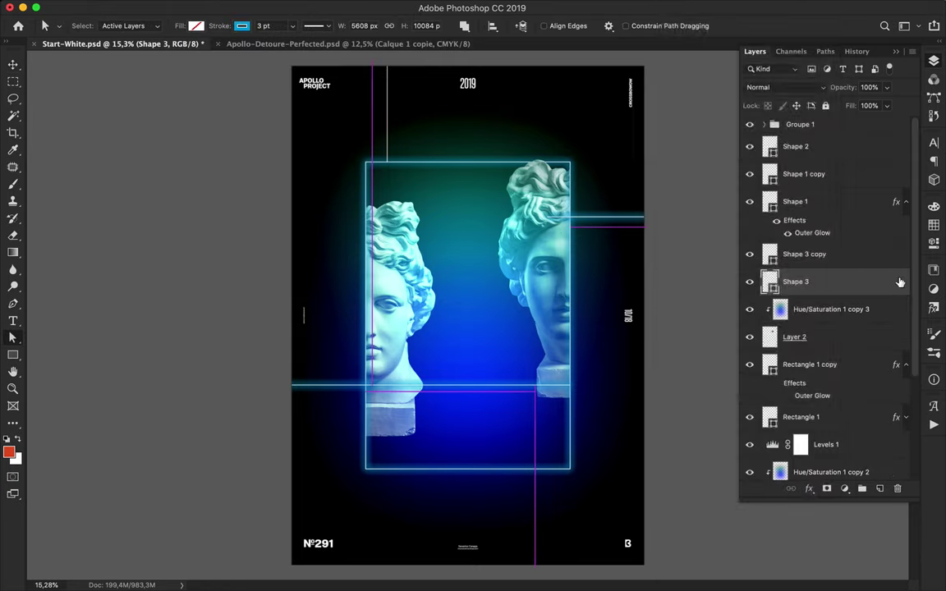
double_click(901, 282)
click(460, 357)
click(921, 96)
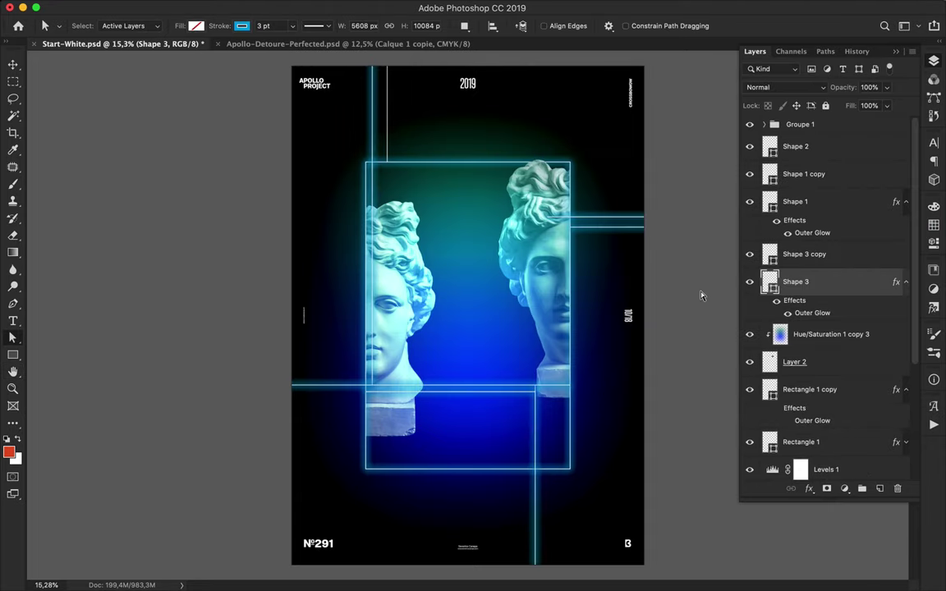
Duplicate the Shape 2 vertical line and give the copy a custom stroke colour.
key(v)
click(353, 125)
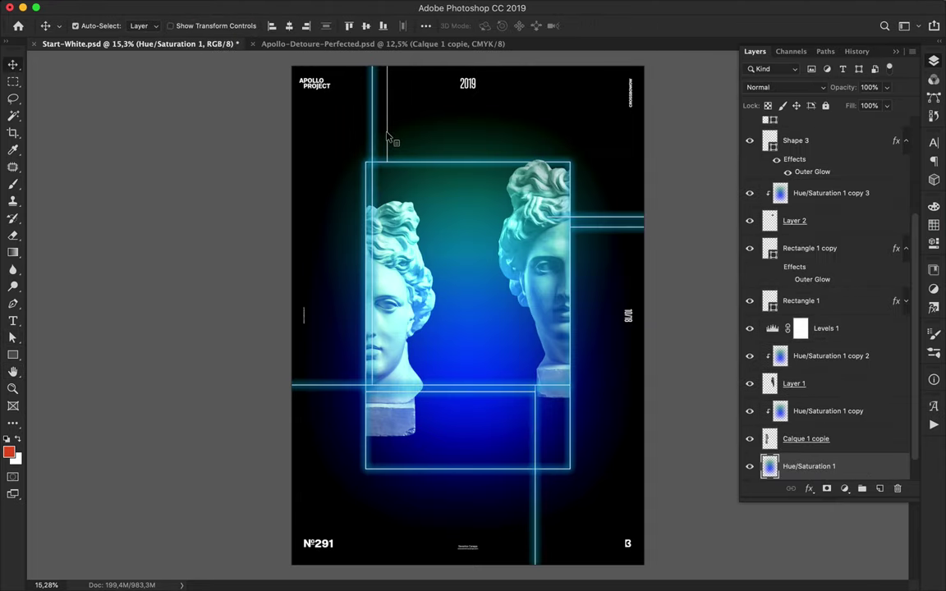
click(389, 137)
click(750, 159)
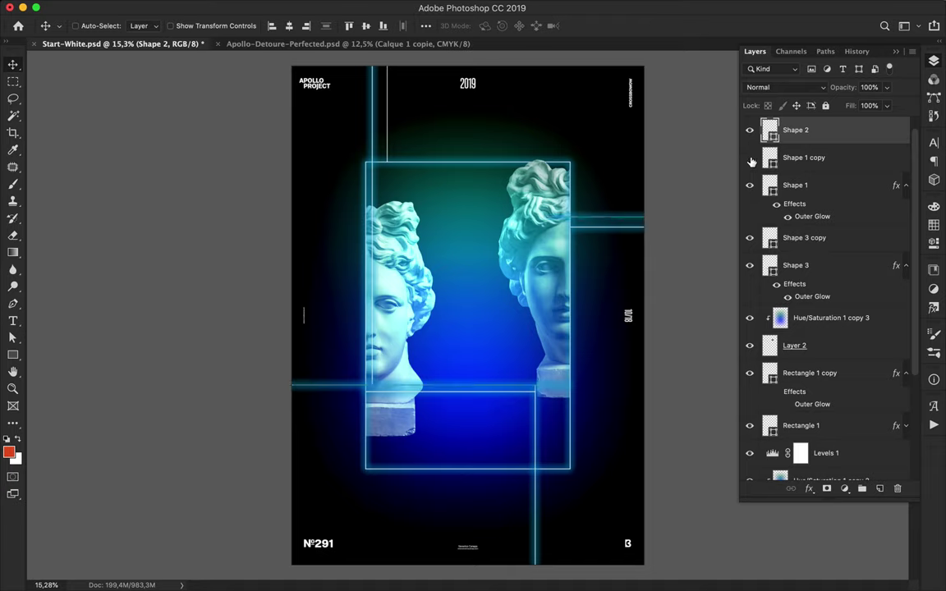
alt+drag(772, 130, 780, 153)
key(a)
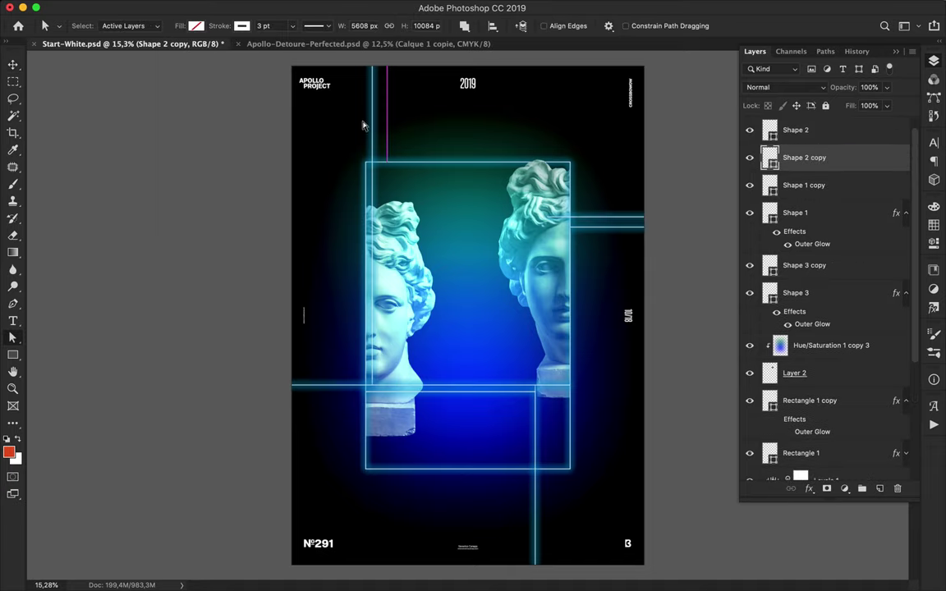
click(242, 26)
click(304, 52)
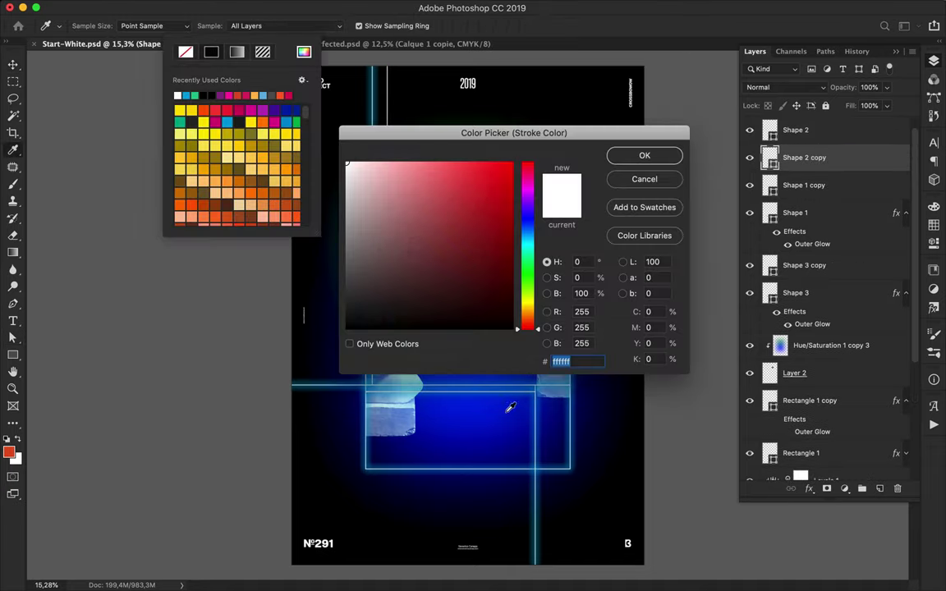
key(Return)
key(v)
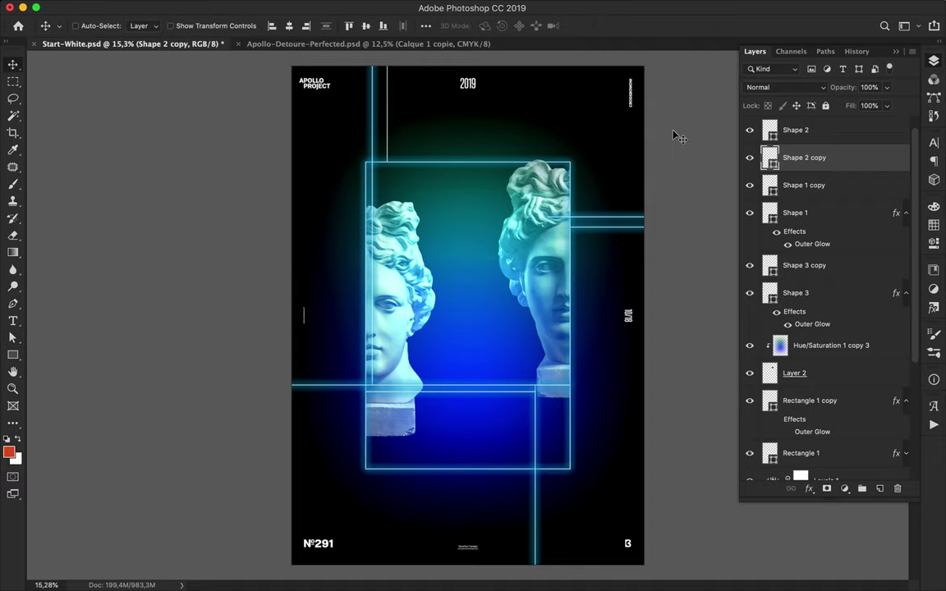
Give Shape 2 copy an Outer Glow and start the APOLLO text near the top.
double_click(843, 158)
click(438, 393)
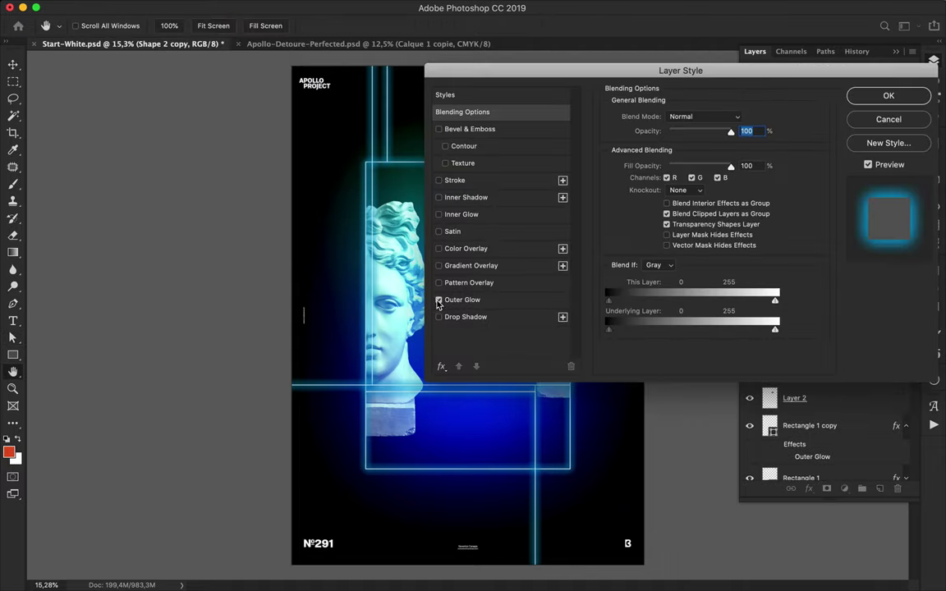
click(837, 91)
scroll(626, 228, down, 2)
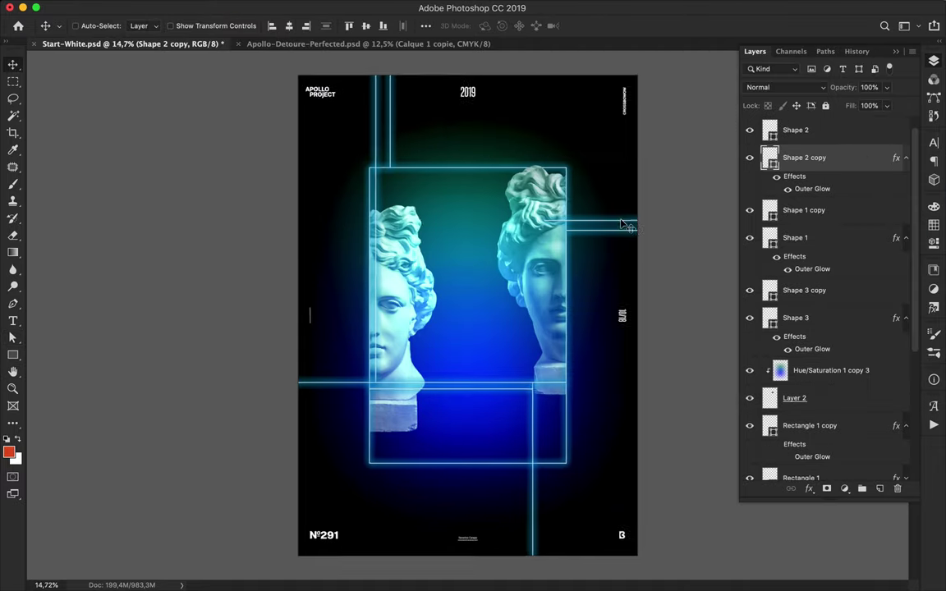
scroll(627, 227, down, 2)
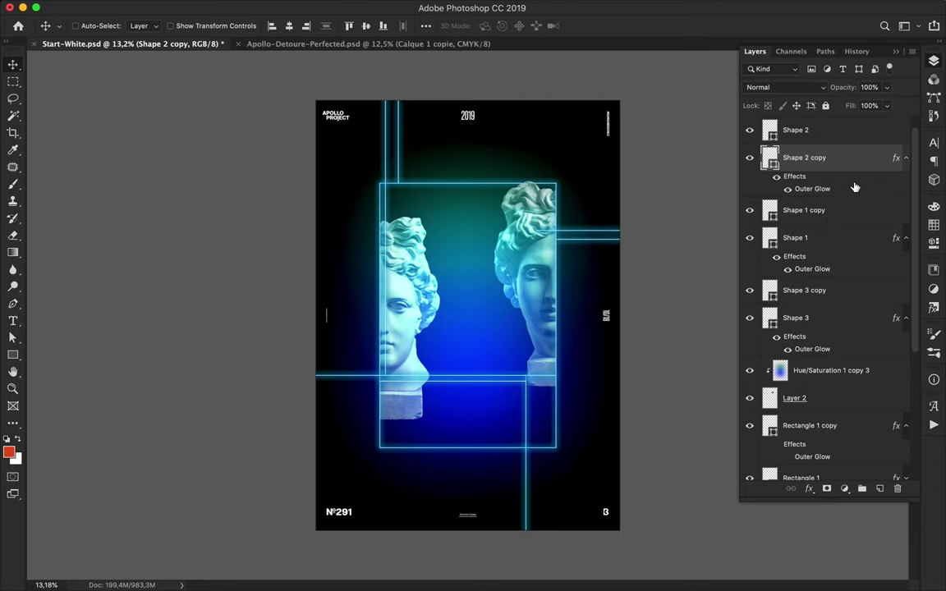
key(t)
click(476, 159)
Finish typing APOLLO and switch it to a thin font weight.
text(O)
key(Escape)
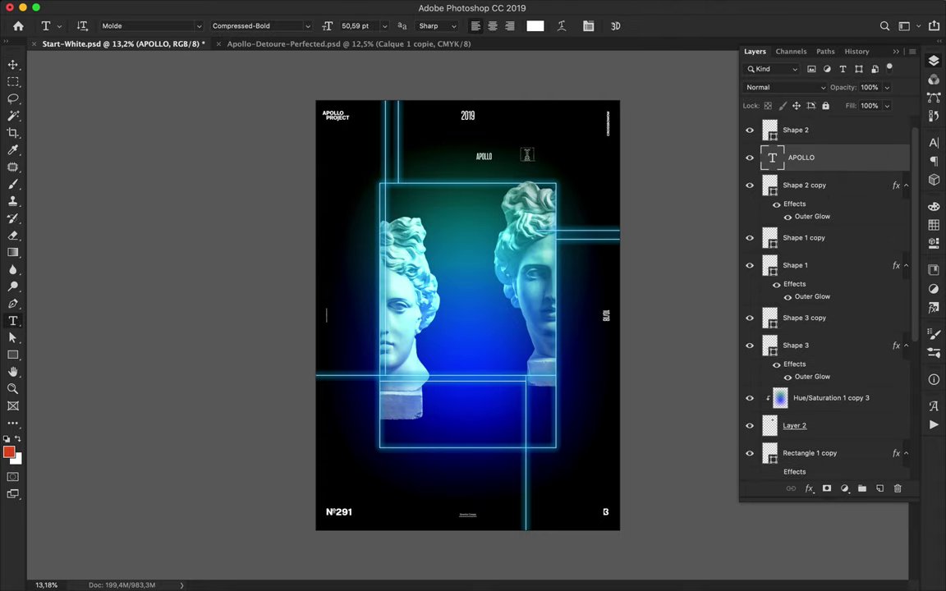
click(287, 26)
scroll(275, 349, down, 2)
click(301, 404)
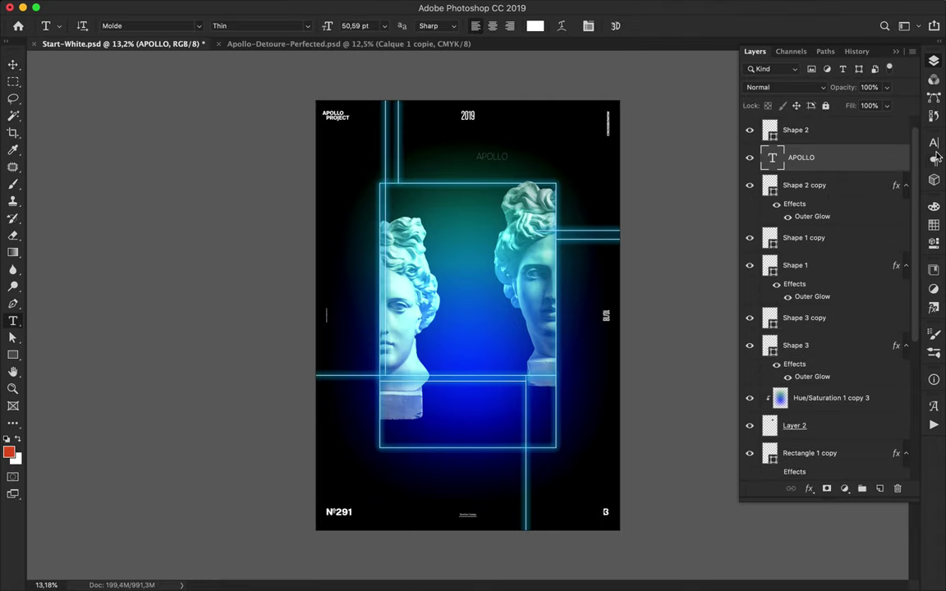
Set APOLLO to about 90 pt, UltraLight weight, with tracking 1000.
click(934, 142)
drag(781, 171, 829, 164)
click(883, 153)
key(Down)
key(Up)
key(Up)
click(876, 184)
text(1000)
key(Return)
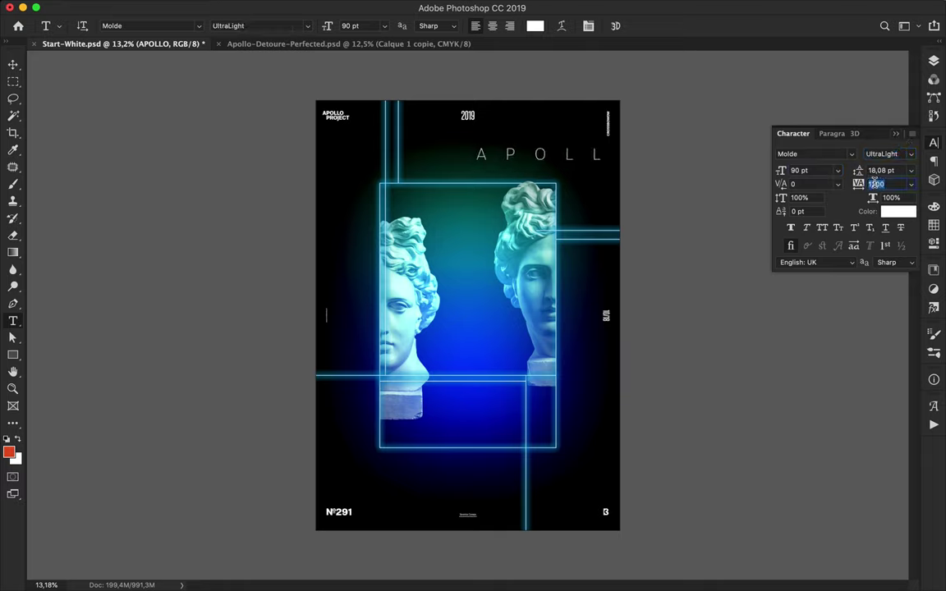
Nudge APOLLO into place, then add a bottom-left copy retyped as 365°.
key(v)
drag(452, 148, 519, 165)
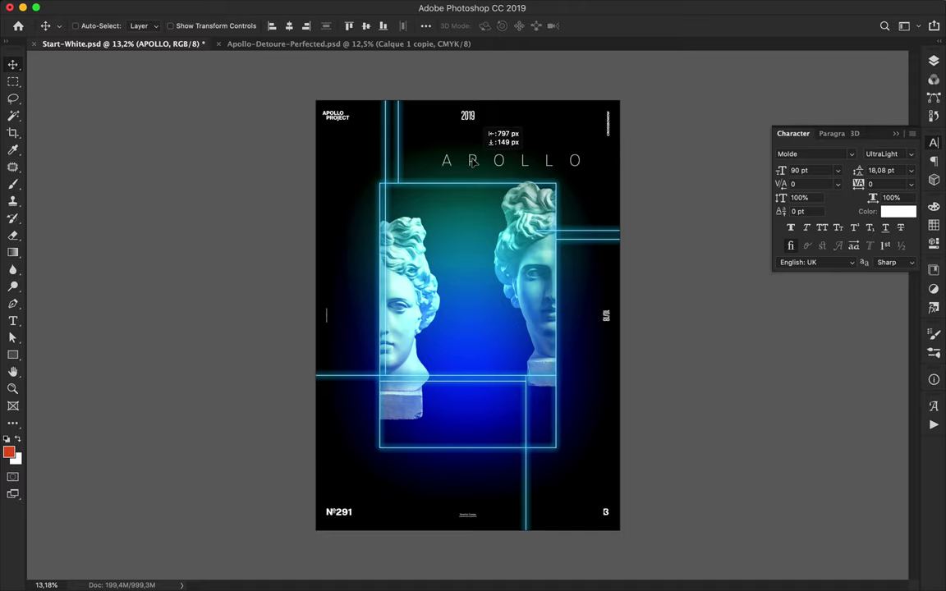
mouse_move(519, 165)
mouse_down()
mouse_move(339, 479)
mouse_move(329, 473)
mouse_move(369, 474)
mouse_up()
double_click(330, 472)
text(65)
key(Escape)
key(v)
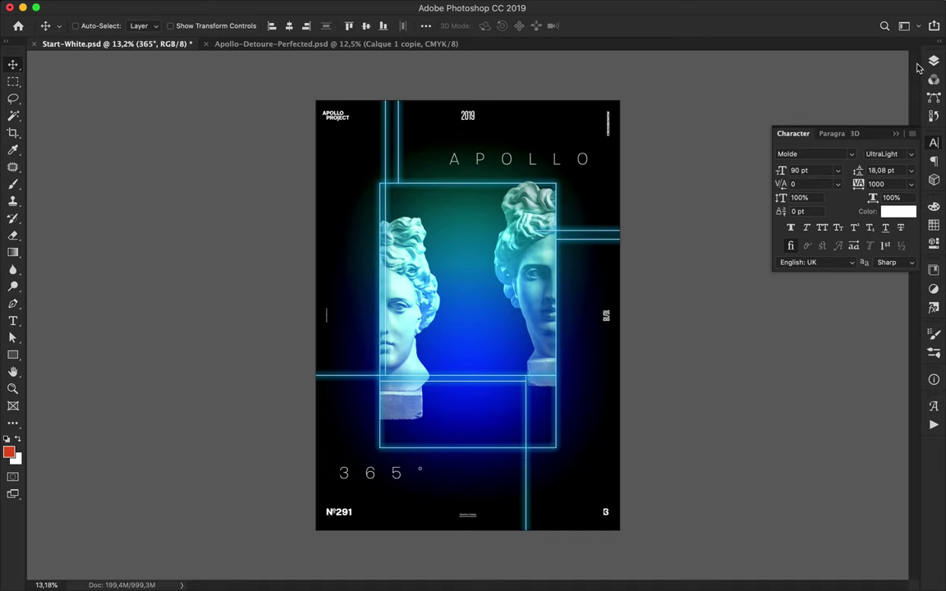
click(934, 61)
right_click(834, 161)
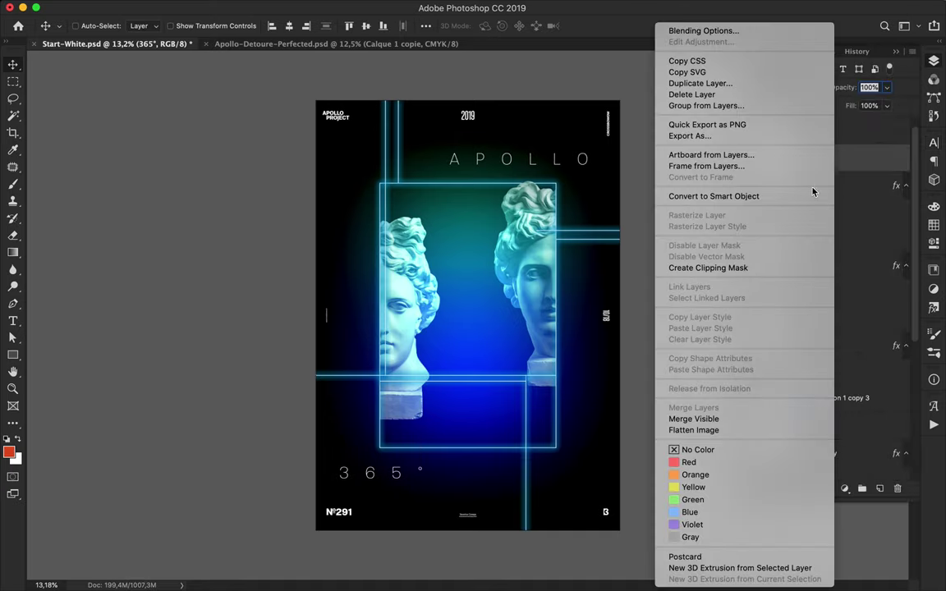
Duplicate the APOLLO and 365° text layers and colour the copies cyan.
click(703, 31)
key(Escape)
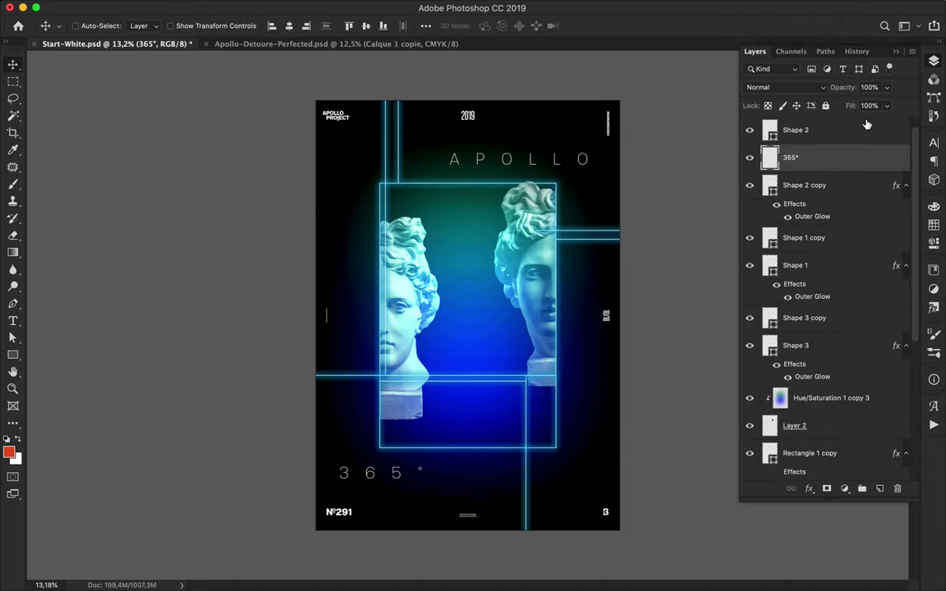
key(ctrl+j)
key(t)
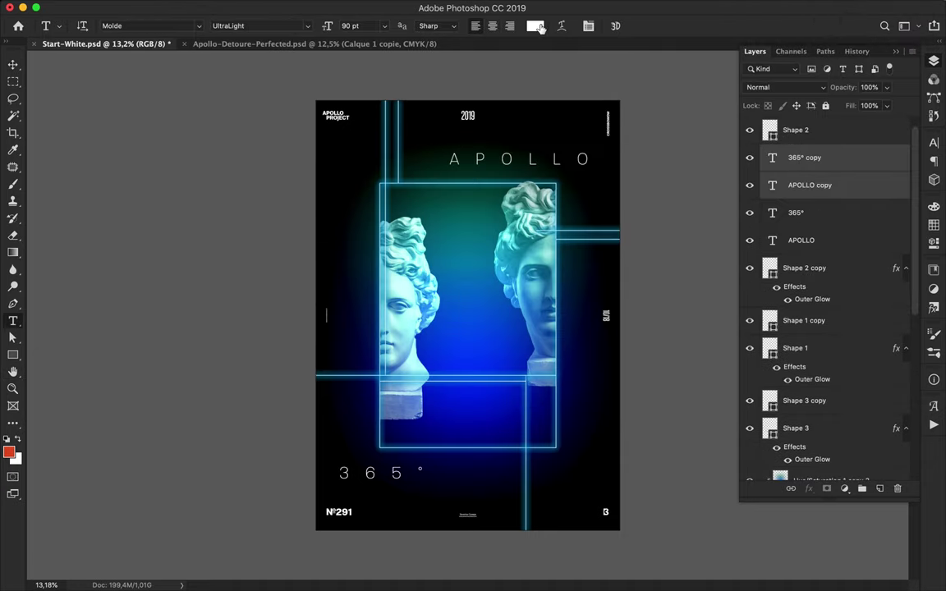
click(934, 224)
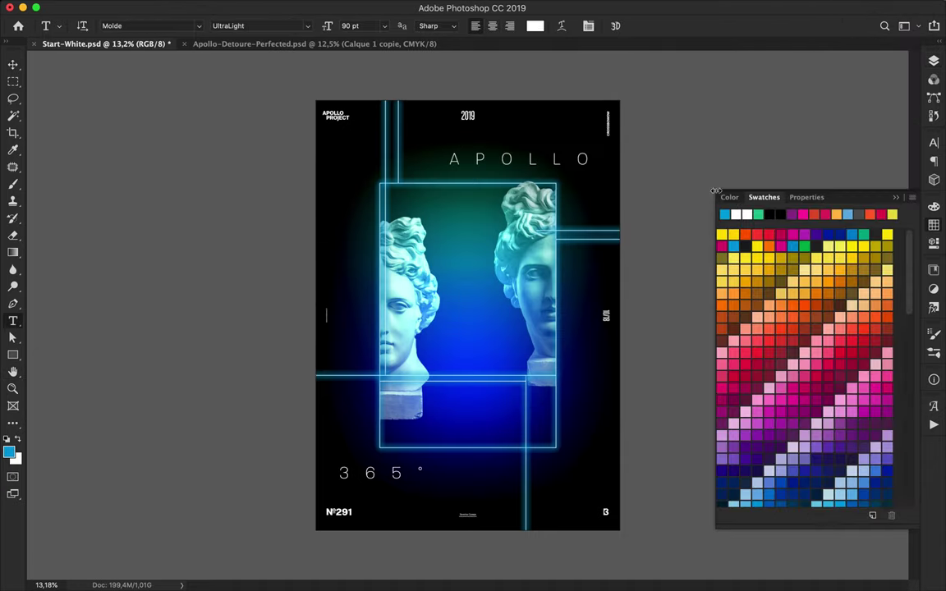
click(535, 25)
click(724, 215)
click(645, 154)
click(934, 60)
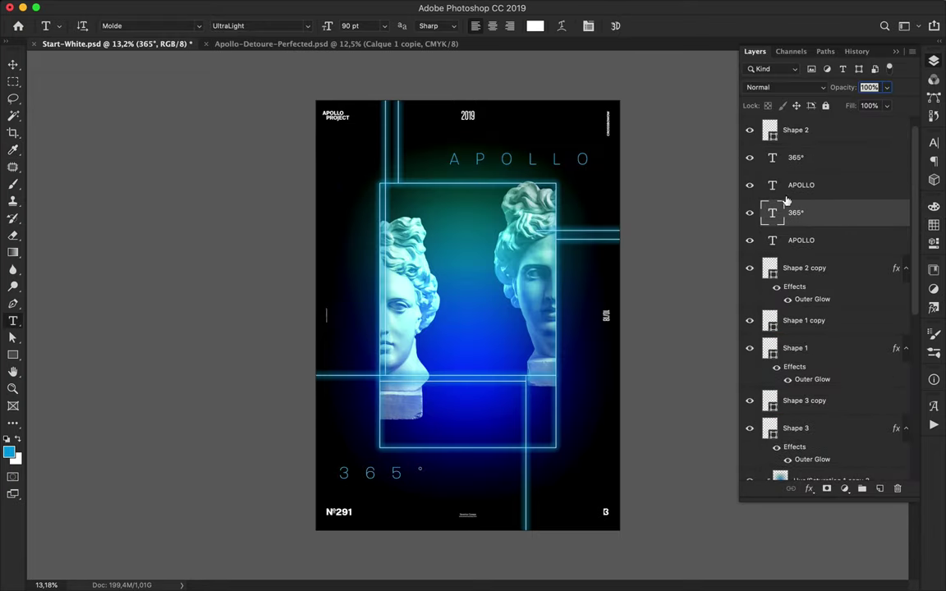
Move the cyan copies beneath the white text, merge them, and enable Outer Glow.
drag(761, 204, 809, 169)
click(822, 87)
key(Escape)
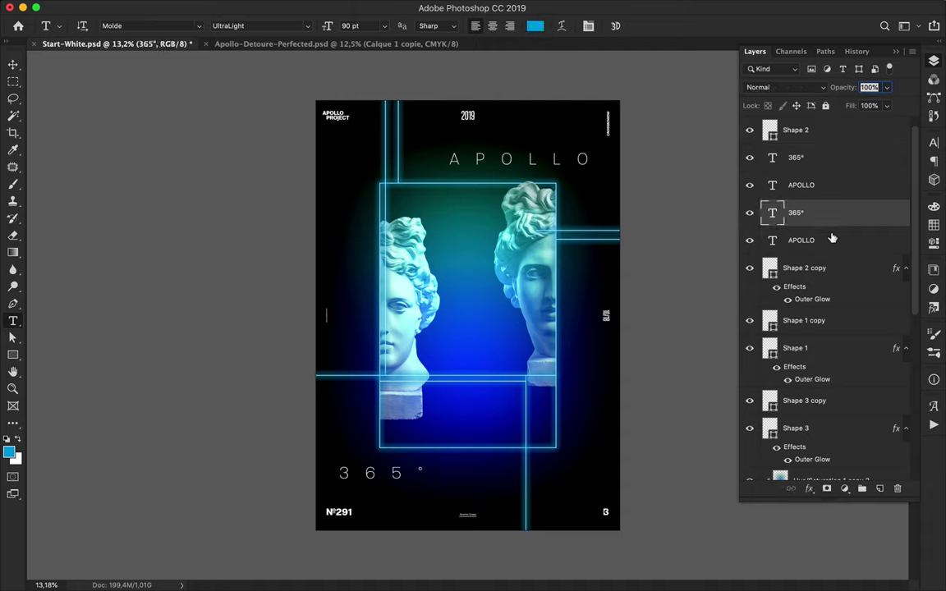
key(ctrl+e)
double_click(846, 221)
click(462, 299)
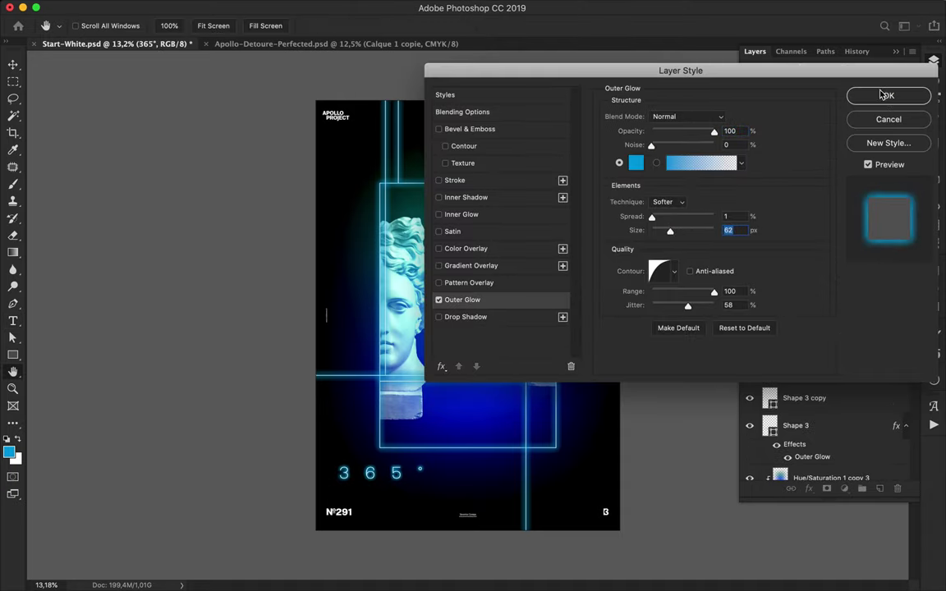
Apply the 62 px glow, then set white APOLLO and 365° to Linear Dodge (Add), 77% fill.
click(858, 95)
click(808, 183)
shift+click(813, 158)
click(784, 87)
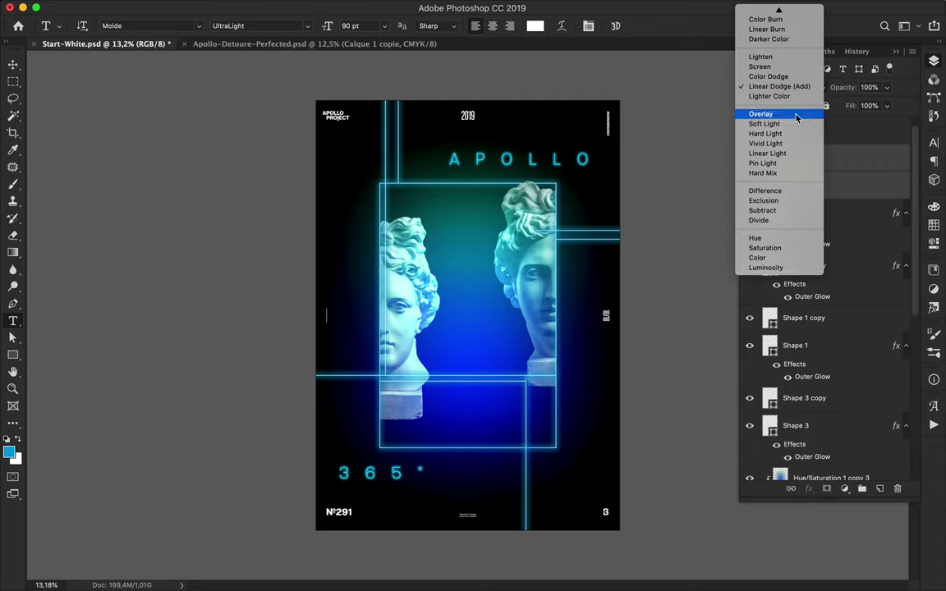
click(795, 88)
click(888, 107)
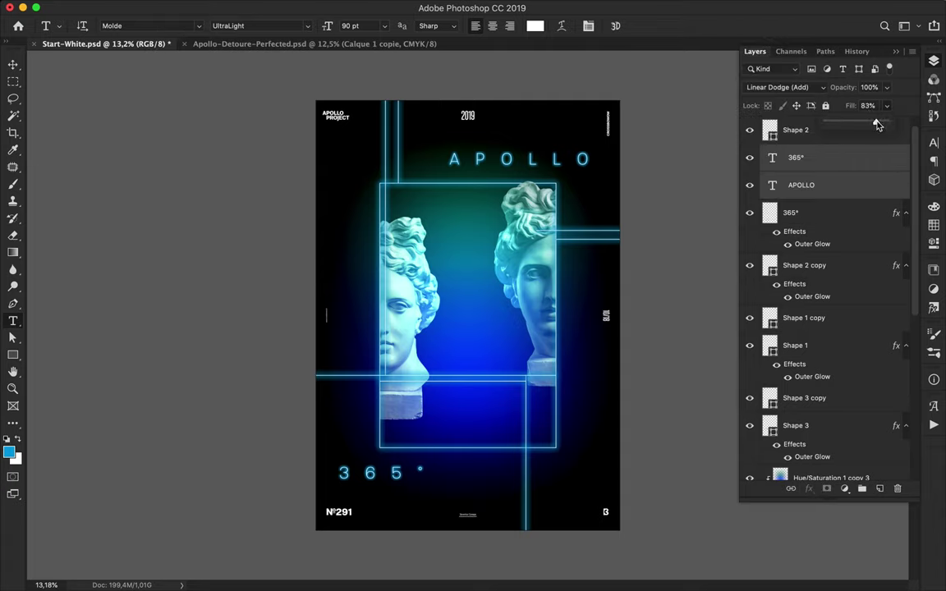
Scroll through the layers list and select the 365° text layer.
scroll(519, 165, up, 2)
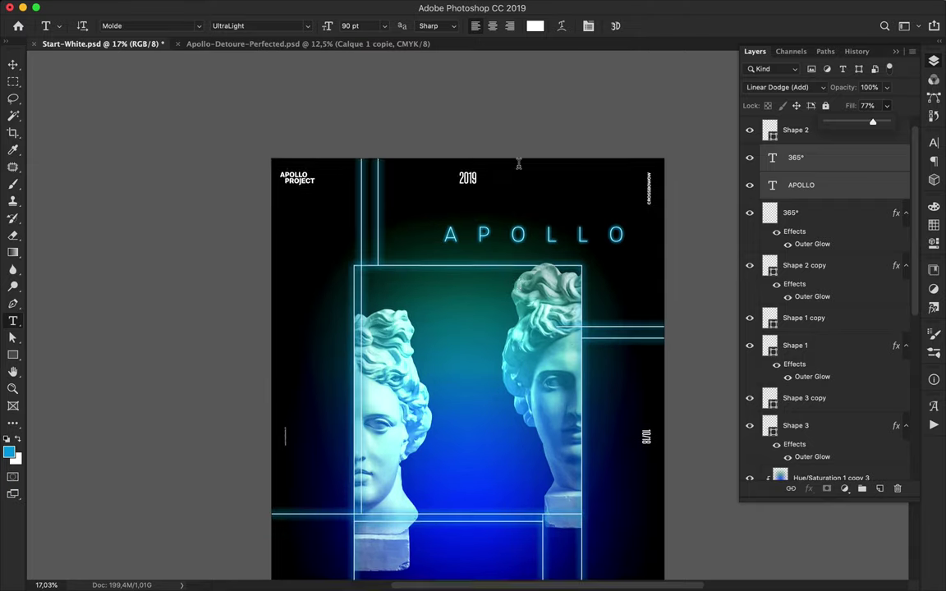
scroll(518, 164, up, 3)
scroll(519, 164, down, 2)
scroll(519, 164, down, 3)
scroll(518, 162, down, 2)
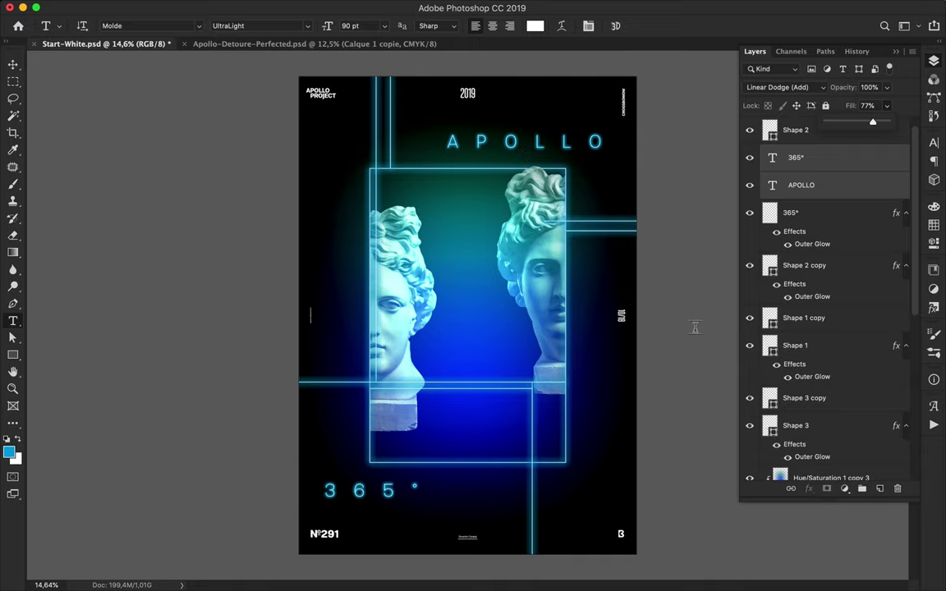
click(795, 156)
click(796, 130)
Draw a large circle with the Ellipse tool over the poster's upper-left.
click(795, 157)
key(p)
scroll(575, 247, up, 2)
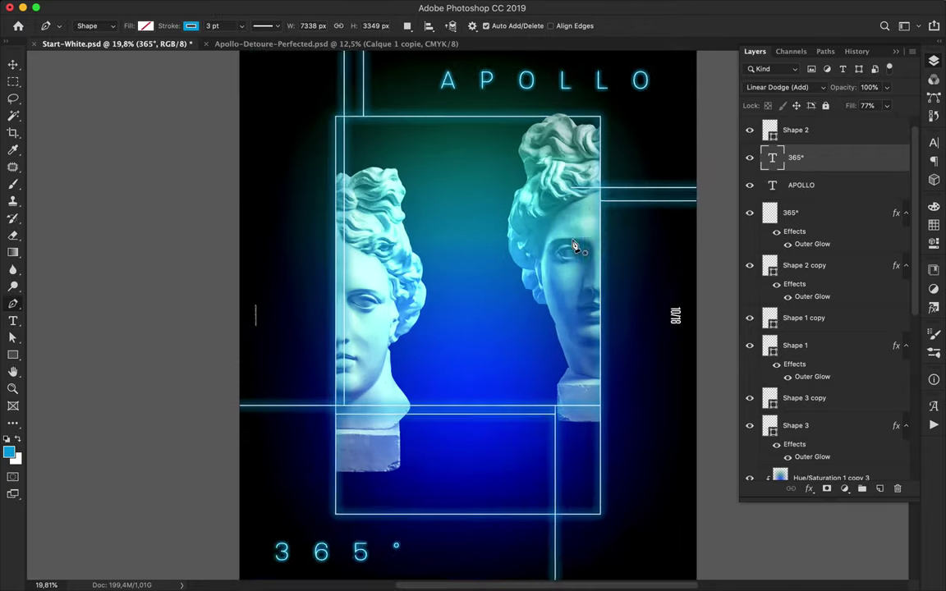
scroll(564, 196, down, 3)
key(u)
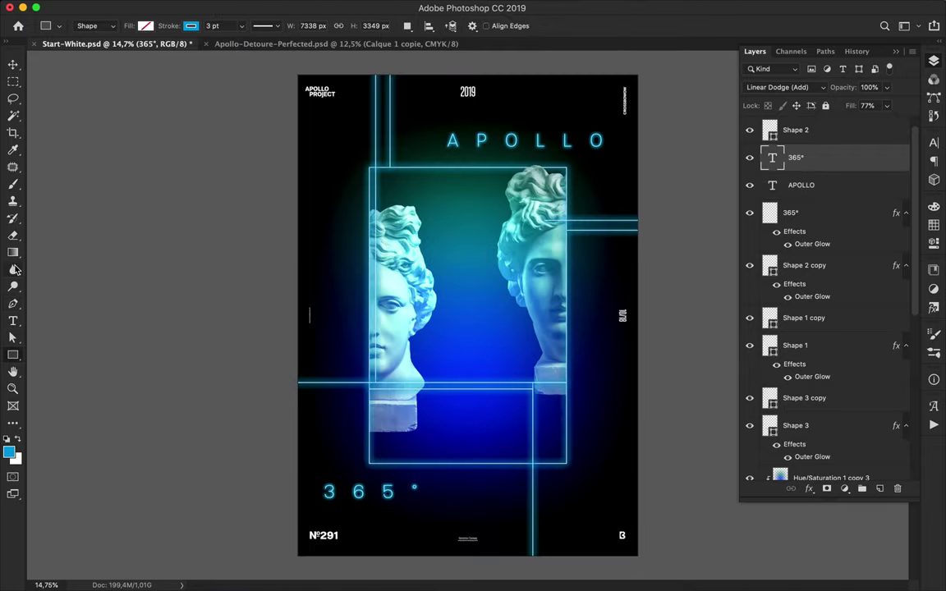
right_click(12, 355)
click(62, 342)
drag(319, 121, 622, 359)
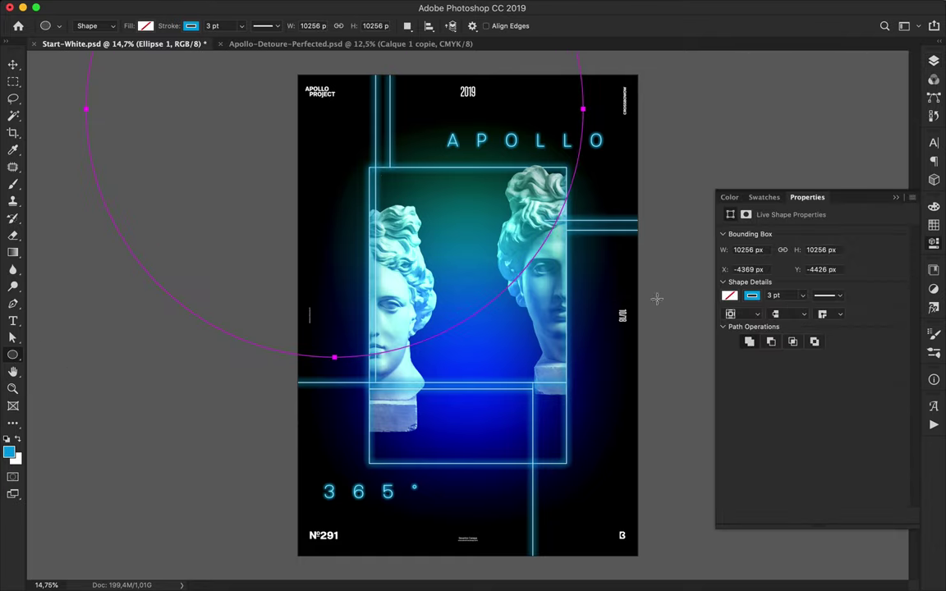
key(a)
Delete the circle's upper-left anchors to leave an arc, and move Ellipse 1 below the heads.
click(934, 63)
scroll(383, 161, down, 3)
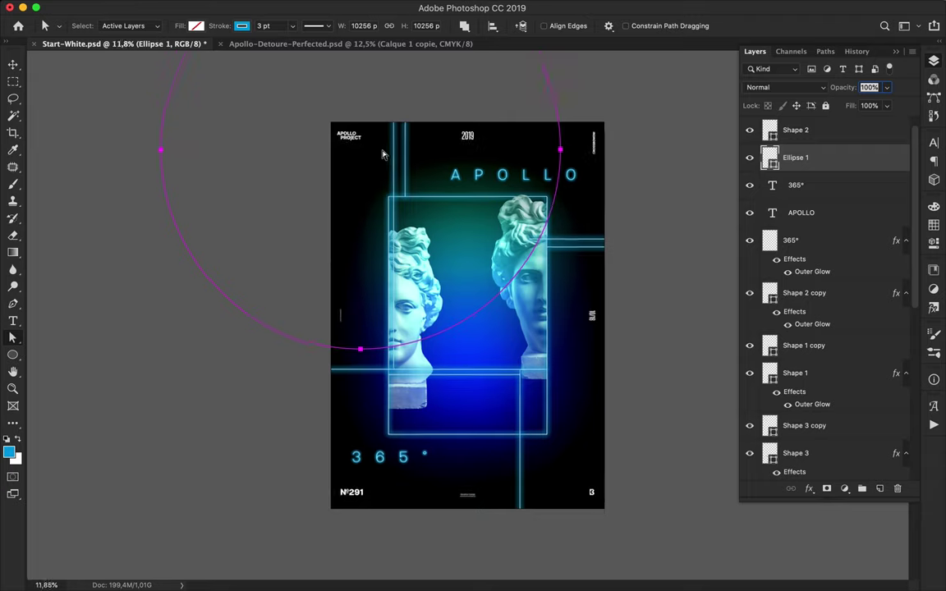
scroll(383, 160, down, 2)
scroll(383, 161, down, 2)
key(p)
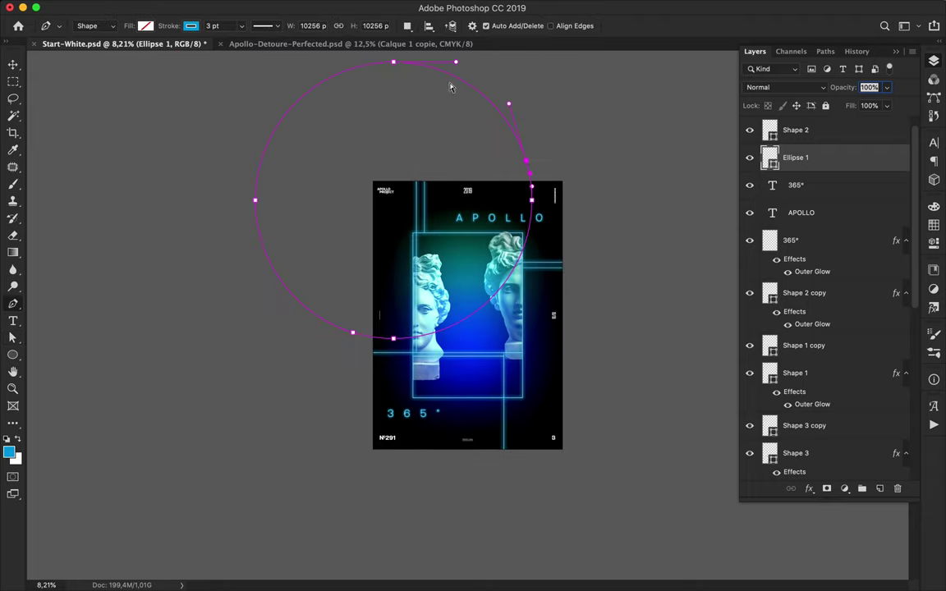
key(a)
click(343, 332)
key(Delete)
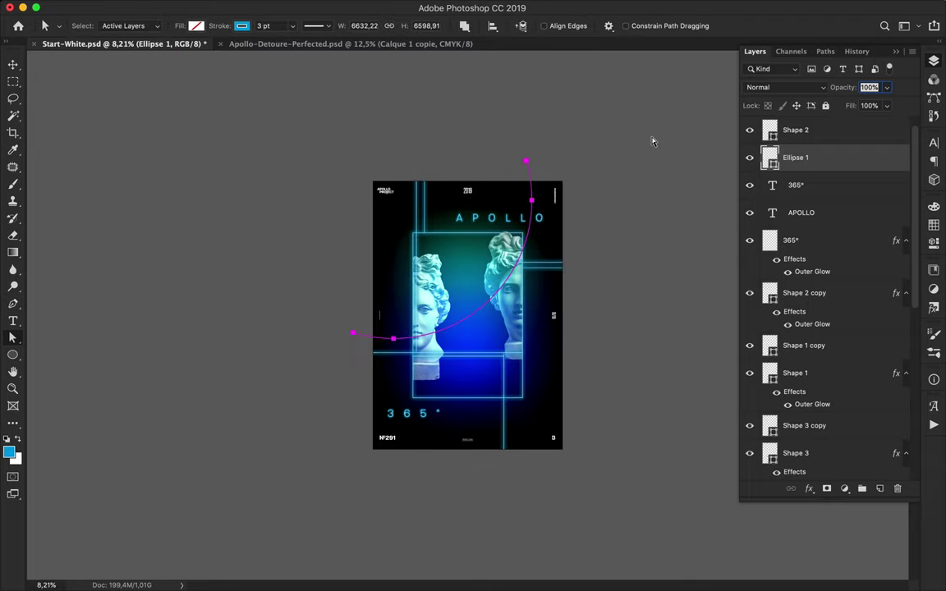
key(v)
mouse_move(795, 157)
mouse_down()
mouse_move(817, 244)
mouse_move(810, 411)
mouse_up()
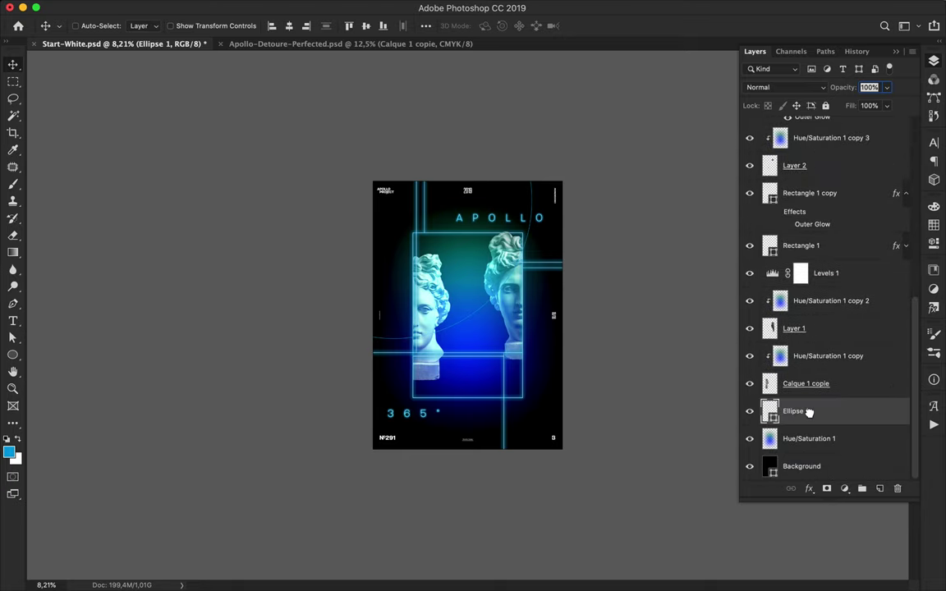
Duplicate the Ellipse 1 arc and give the original an Outer Glow.
key(ctrl+j)
key(a)
click(243, 25)
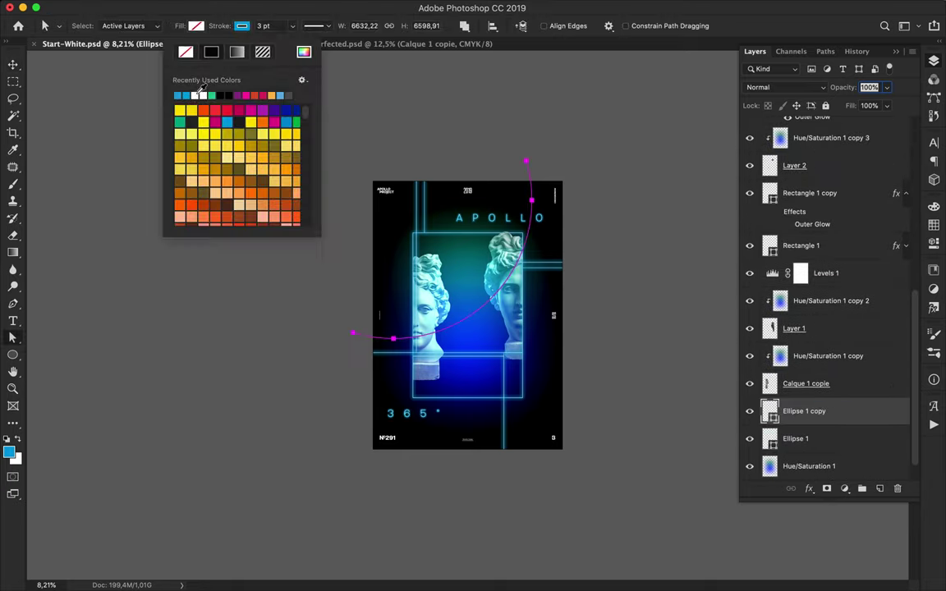
key(v)
right_click(827, 438)
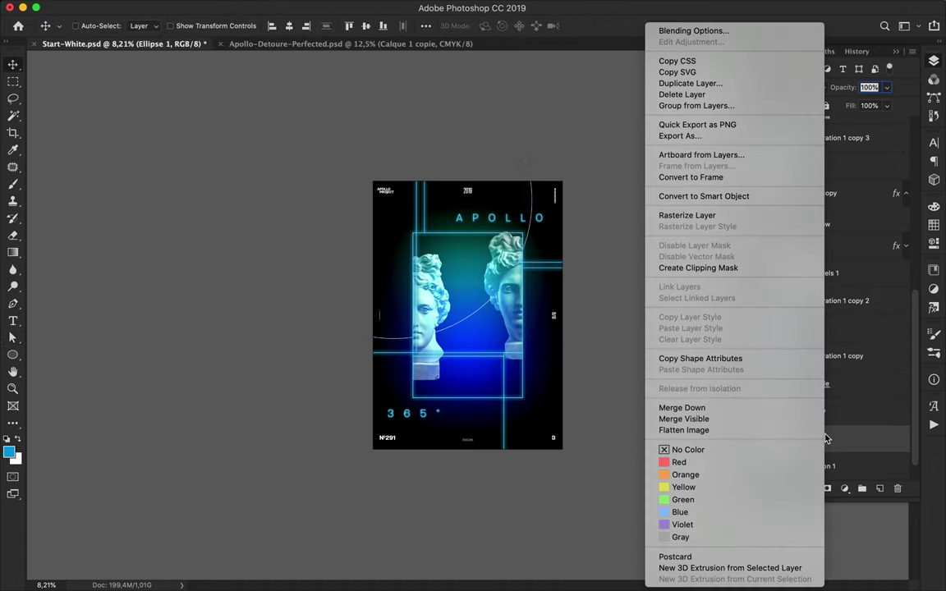
click(897, 436)
double_click(845, 439)
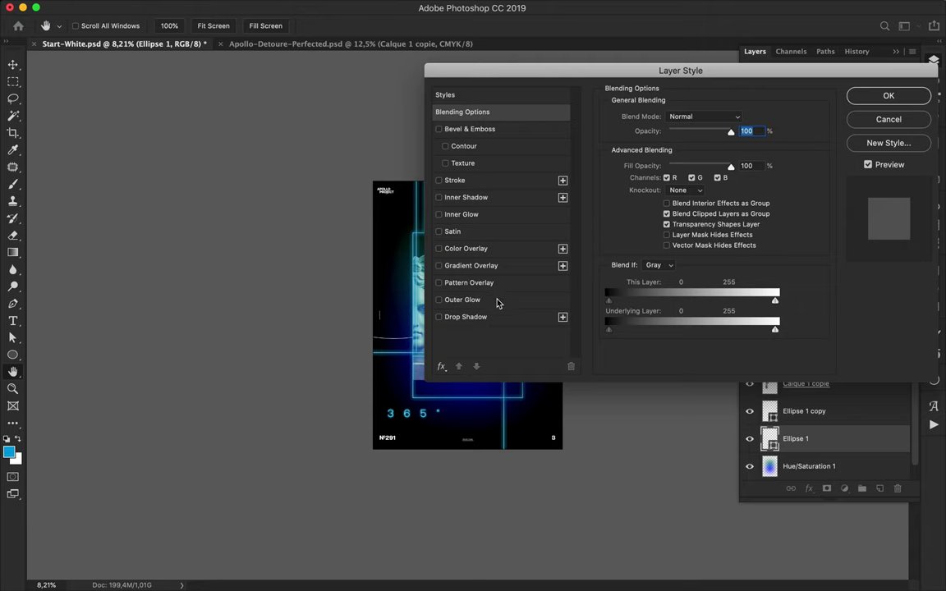
click(465, 299)
click(887, 95)
Set the Ellipse 1 copy blend mode to Linear Dodge (Add).
click(835, 419)
click(785, 87)
click(772, 199)
scroll(419, 353, up, 3)
click(781, 87)
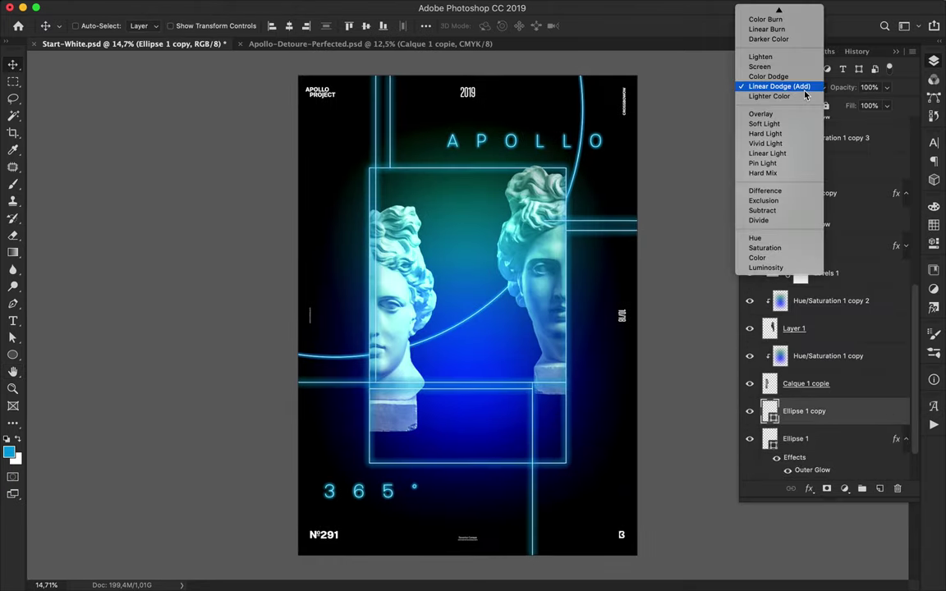
click(796, 90)
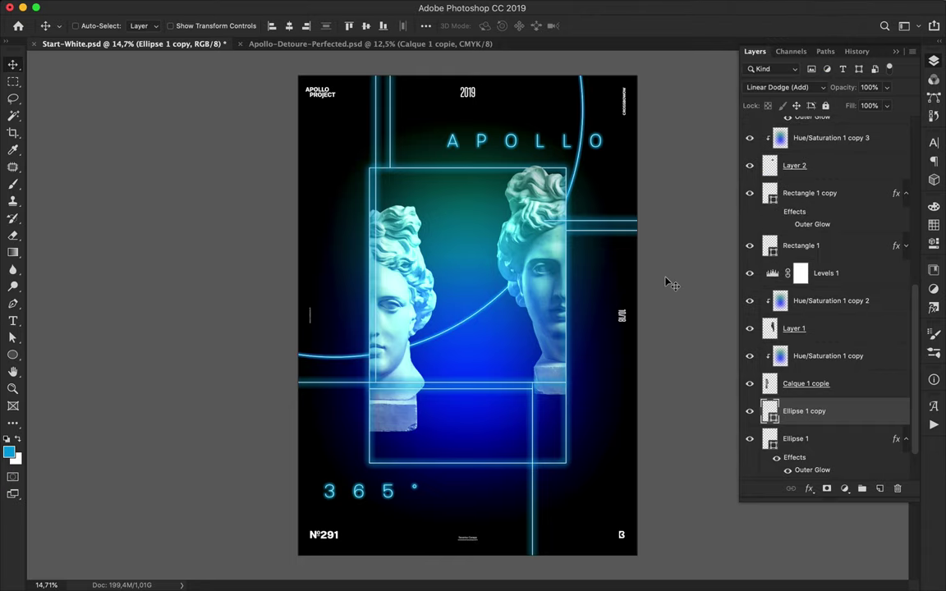
scroll(667, 281, down, 1)
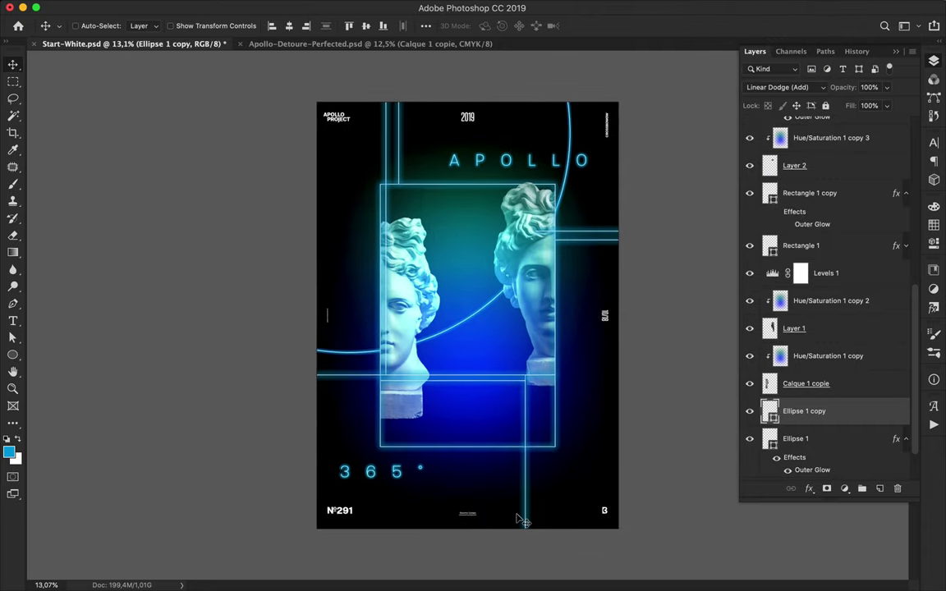
Draw a large Ellipse 2 circle across the poster's lower right.
key(u)
drag(567, 472, 685, 579)
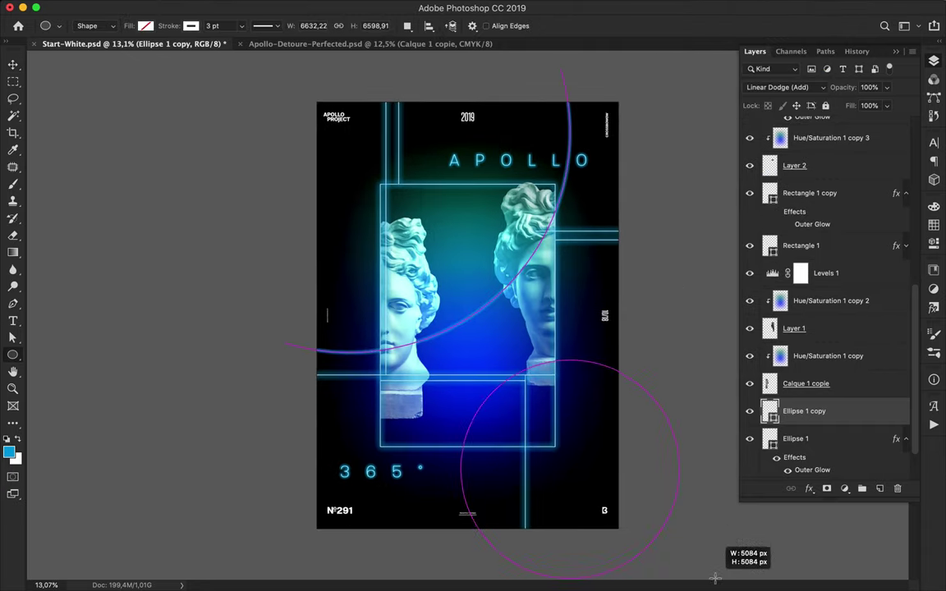
scroll(668, 485, down, 1)
key(a)
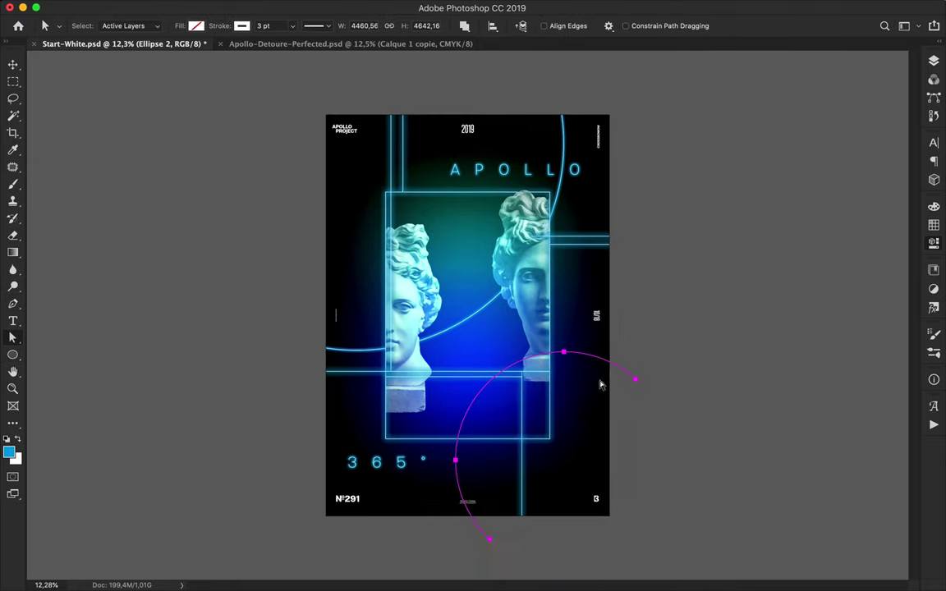
key(v)
Float the Layers panel beside the canvas and duplicate Ellipse 2 as Ellipse 2 copy.
click(935, 63)
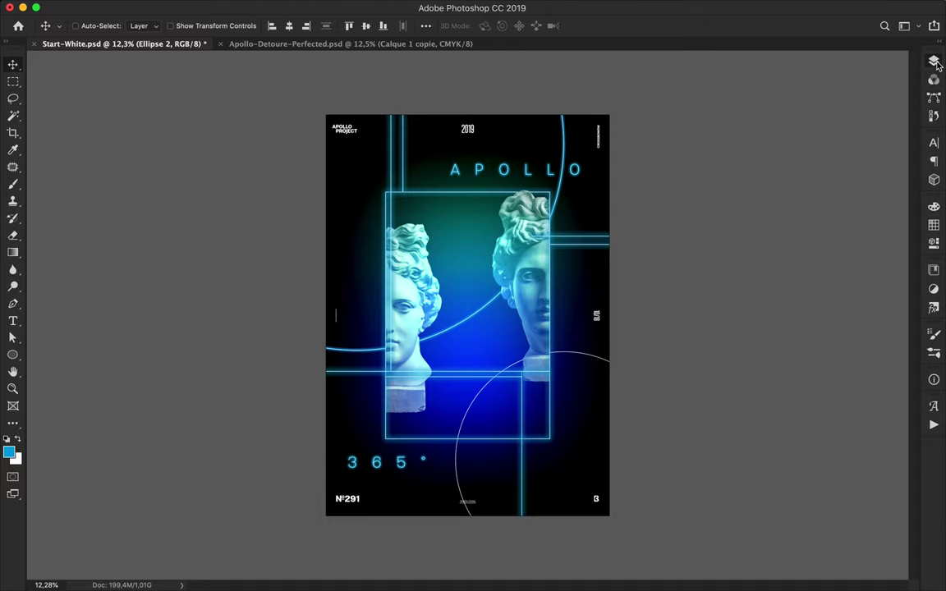
mouse_move(935, 60)
mouse_down()
mouse_move(781, 115)
mouse_move(940, 58)
mouse_move(823, 97)
mouse_up()
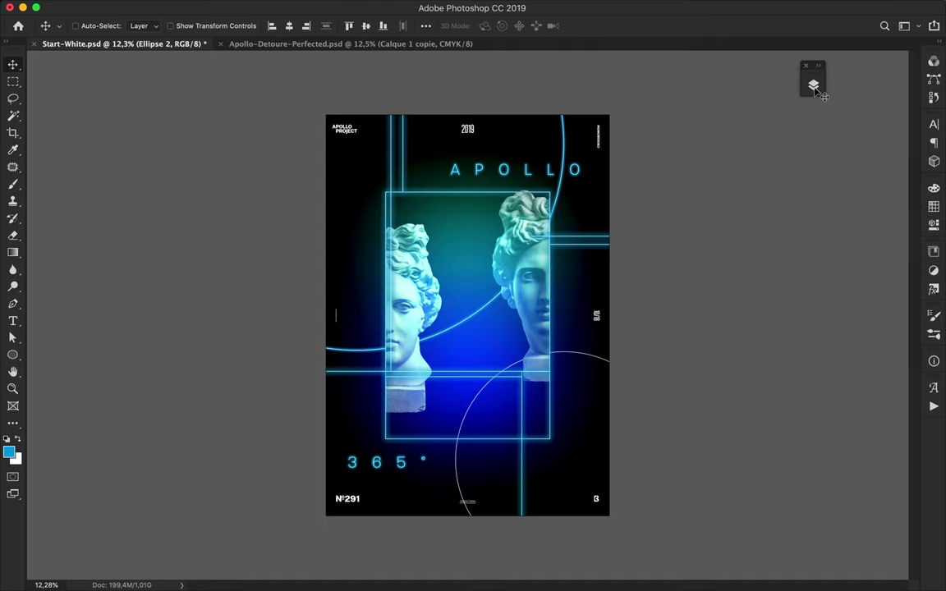
scroll(770, 287, down, 3)
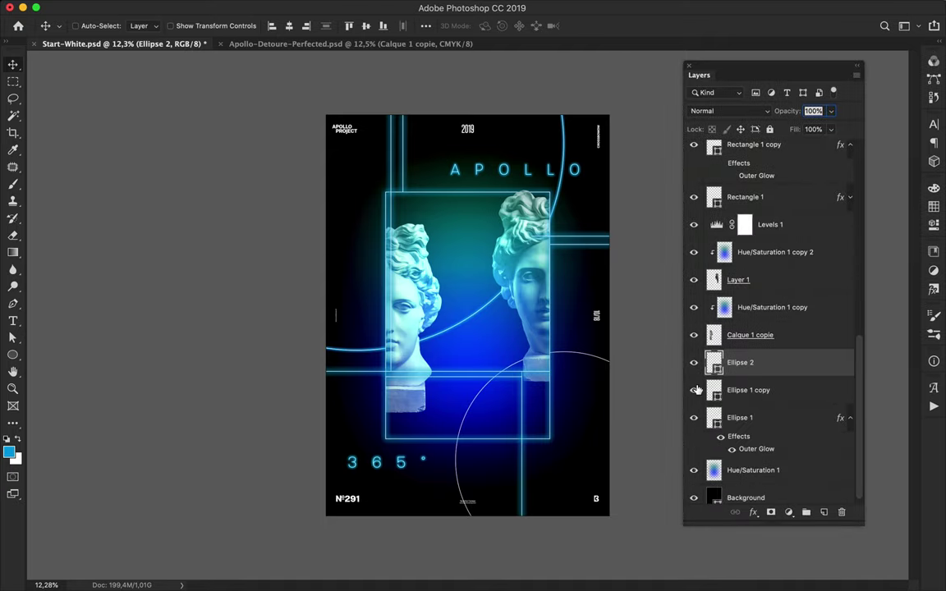
drag(725, 363, 724, 388)
click(740, 363)
Give the Ellipse 2 circle a blue stroke and an Outer Glow.
key(a)
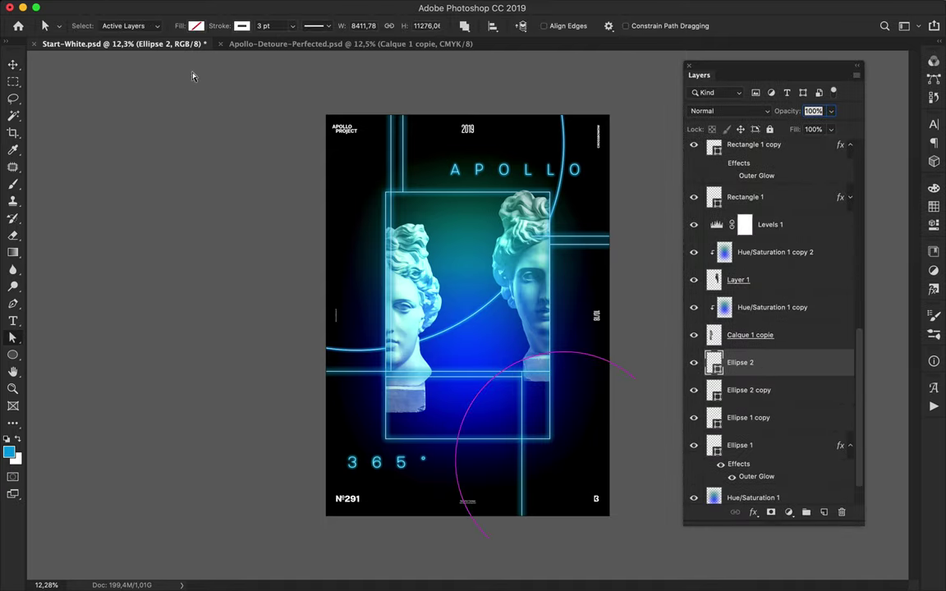
click(241, 25)
click(169, 82)
right_click(784, 370)
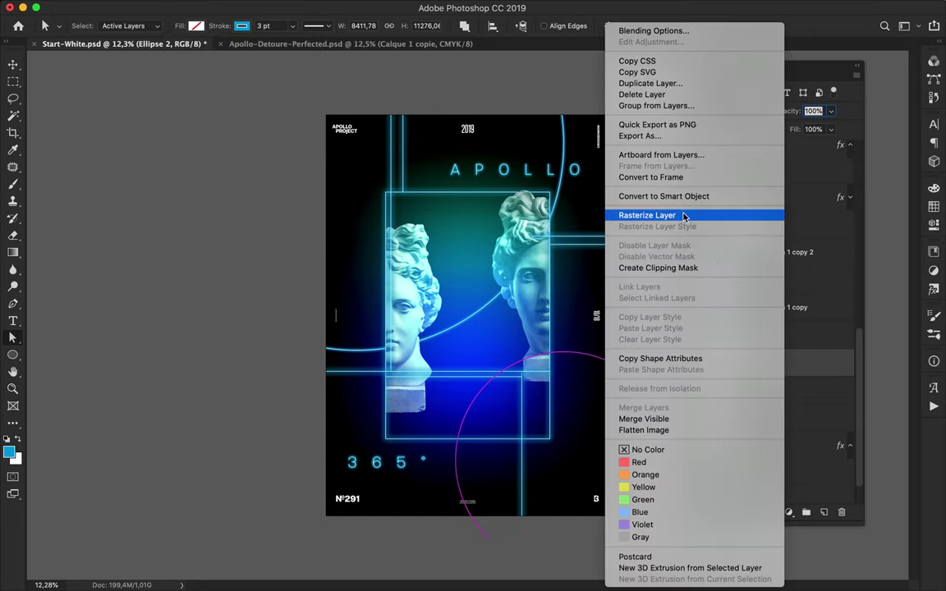
click(802, 369)
double_click(803, 370)
click(449, 299)
key(Return)
Move Ellipse 2 beneath its copy and set the copy's blend mode to Linear Dodge (Add).
drag(739, 381, 732, 427)
click(739, 362)
click(729, 110)
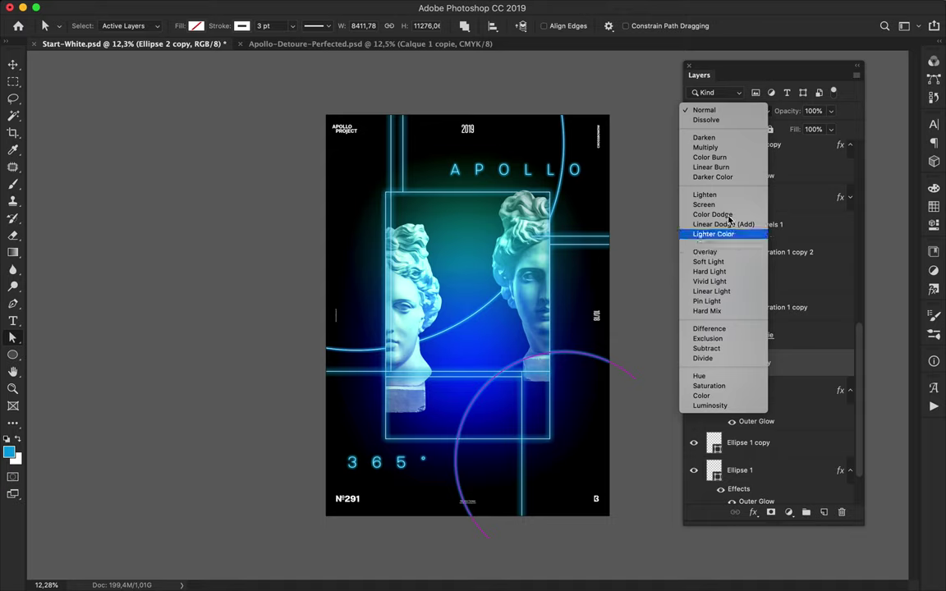
click(731, 224)
key(v)
click(789, 393)
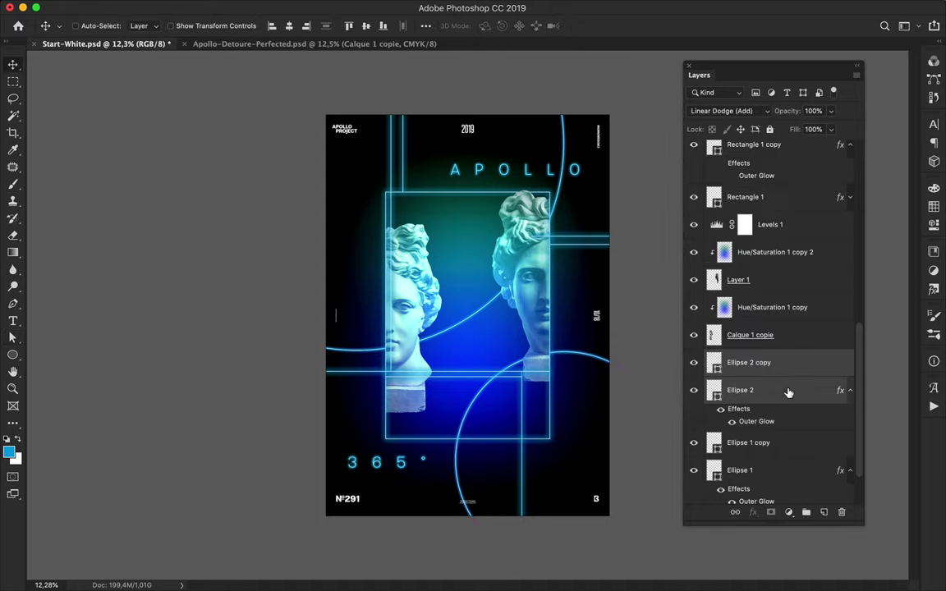
click(788, 367)
Rasterize both ellipse layers and erase the ring inside the frame's lower half.
key(m)
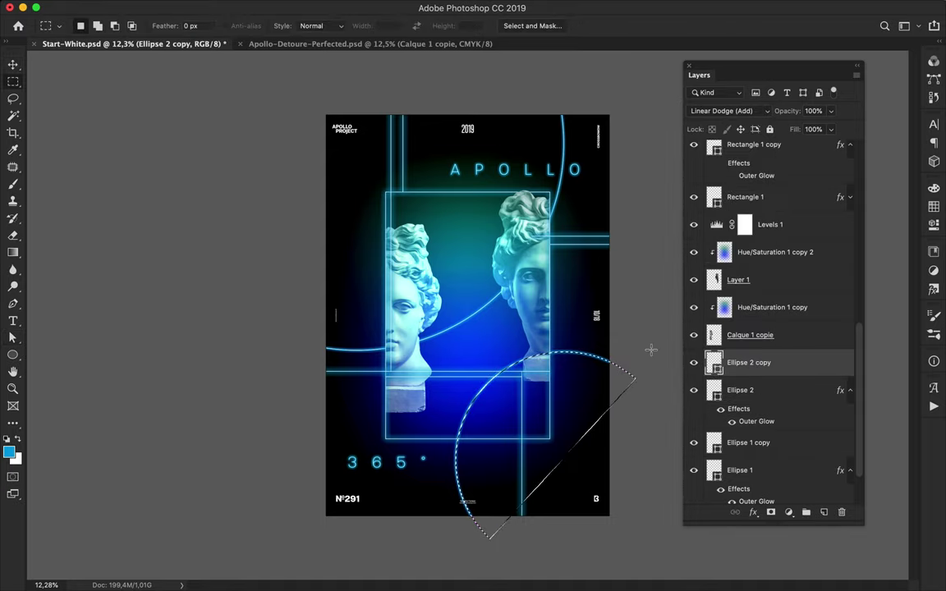
right_click(780, 367)
click(781, 391)
right_click(782, 391)
key(Escape)
shift+click(760, 364)
drag(410, 308, 550, 439)
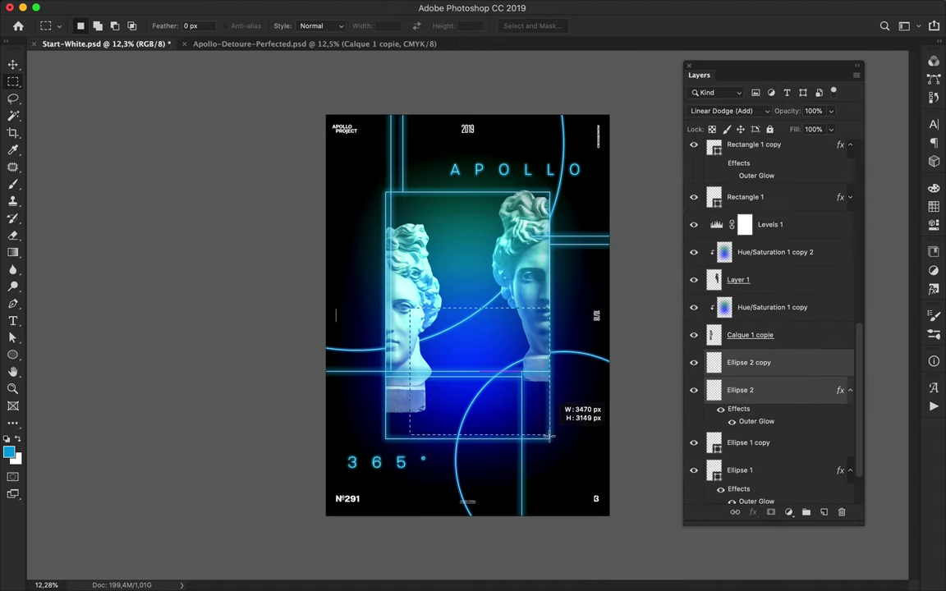
click(731, 364)
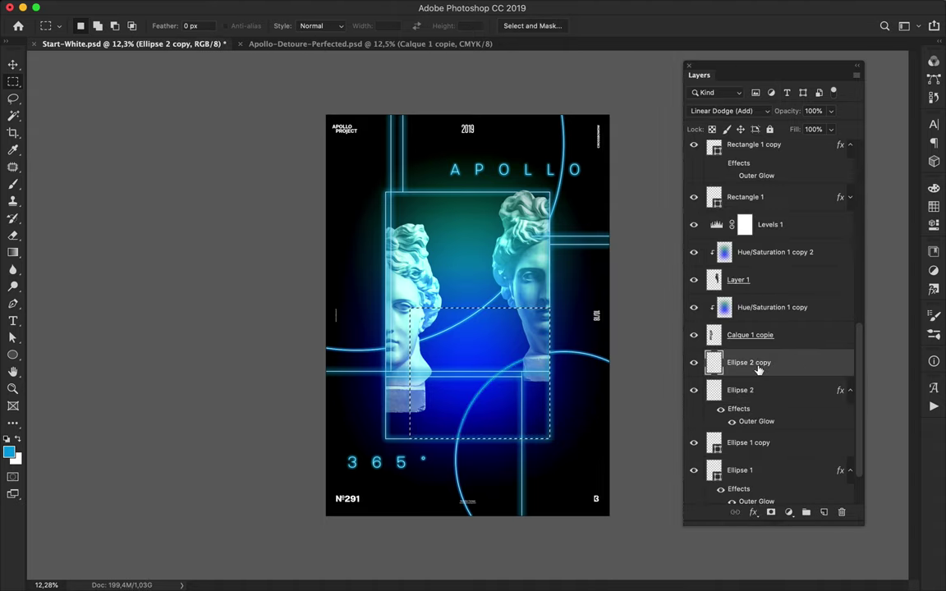
click(772, 392)
key(ctrl+d)
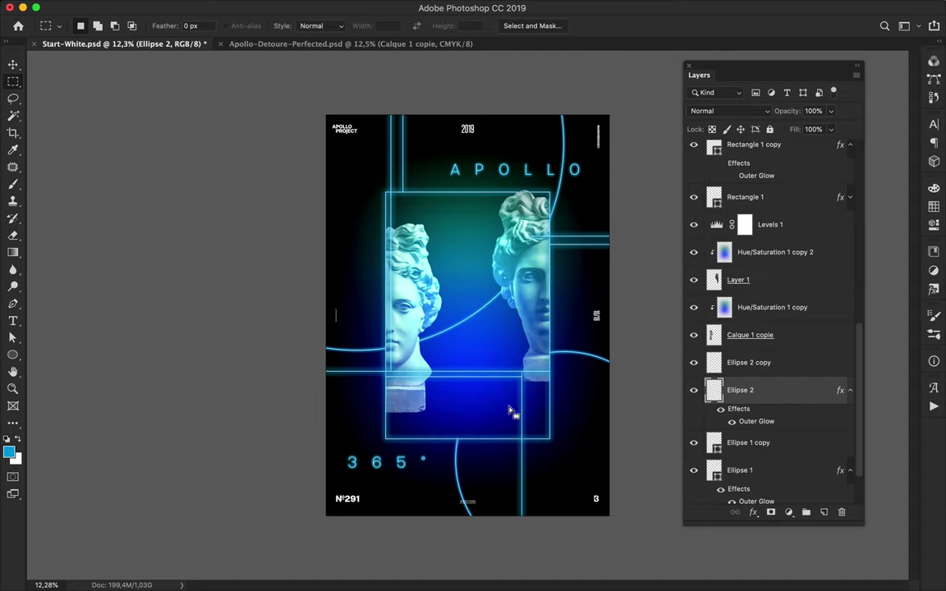
scroll(564, 409, up, 3)
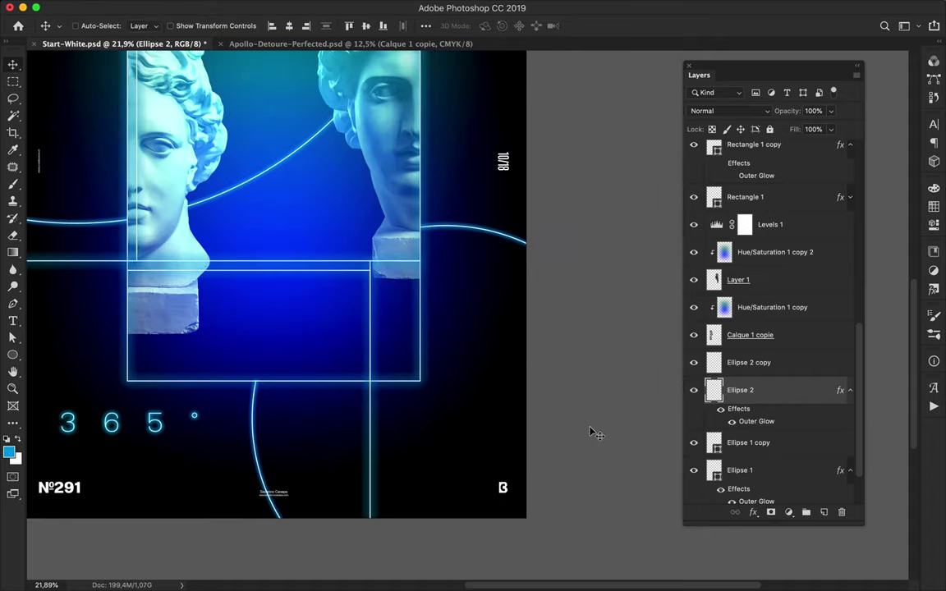
Set the Ellipse 2 copy to Linear Dodge (Add) with 77% fill.
click(705, 362)
key(alt+bracketleft)
key(alt+bracketright)
click(739, 111)
click(749, 100)
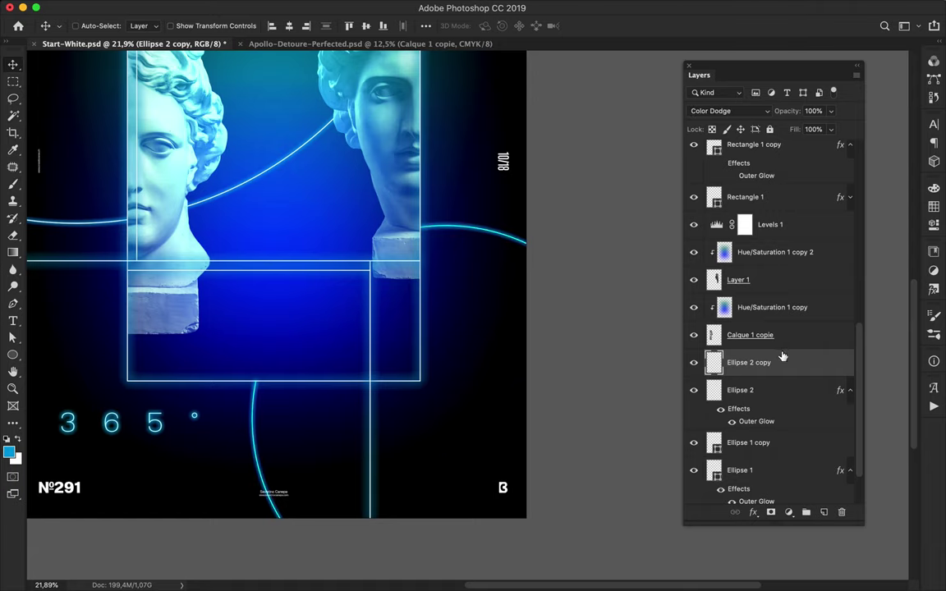
click(750, 113)
click(698, 125)
click(831, 129)
drag(826, 146, 811, 147)
Restore the Layers panel from the Window menu and dock it with the other panels.
click(689, 65)
scroll(588, 163, up, 5)
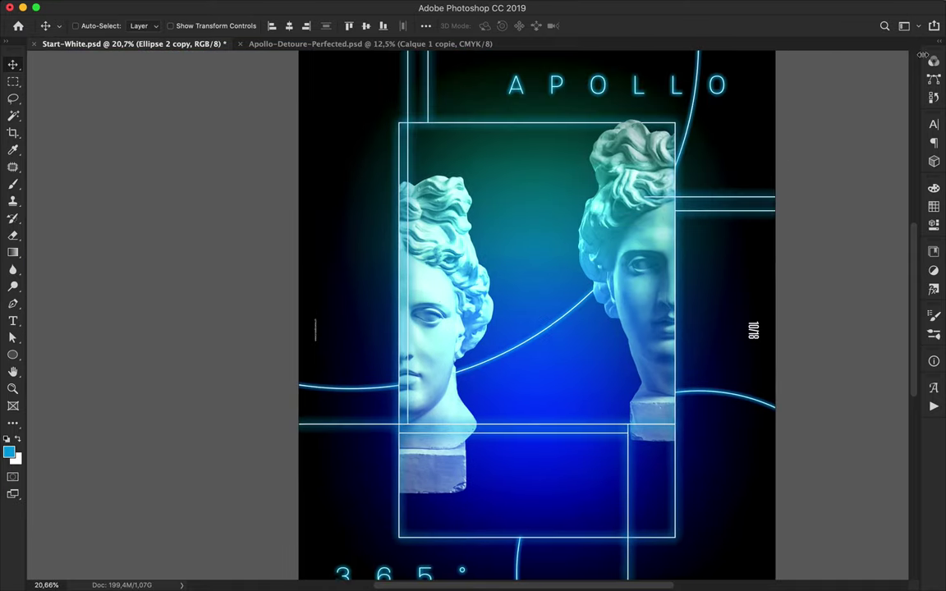
click(414, 8)
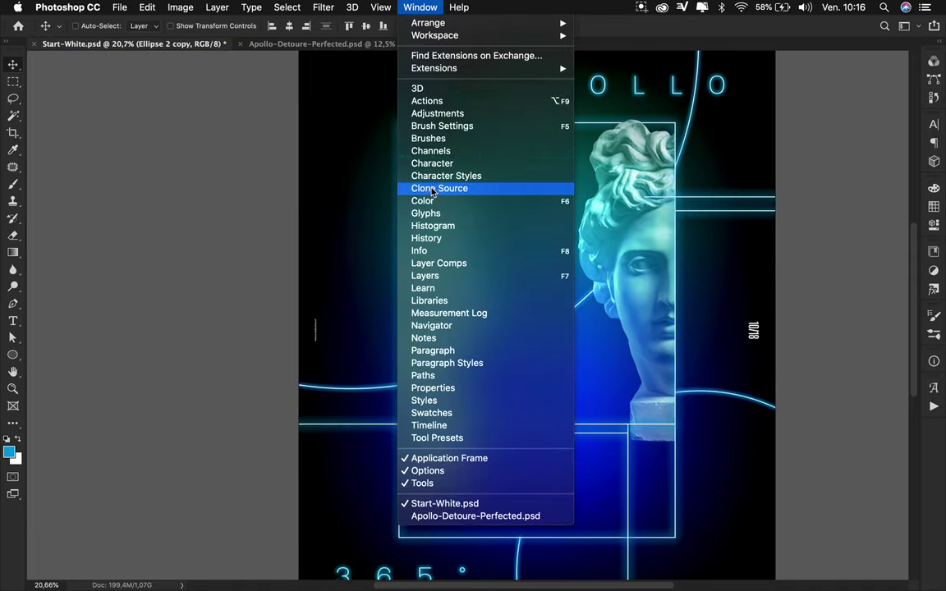
click(444, 277)
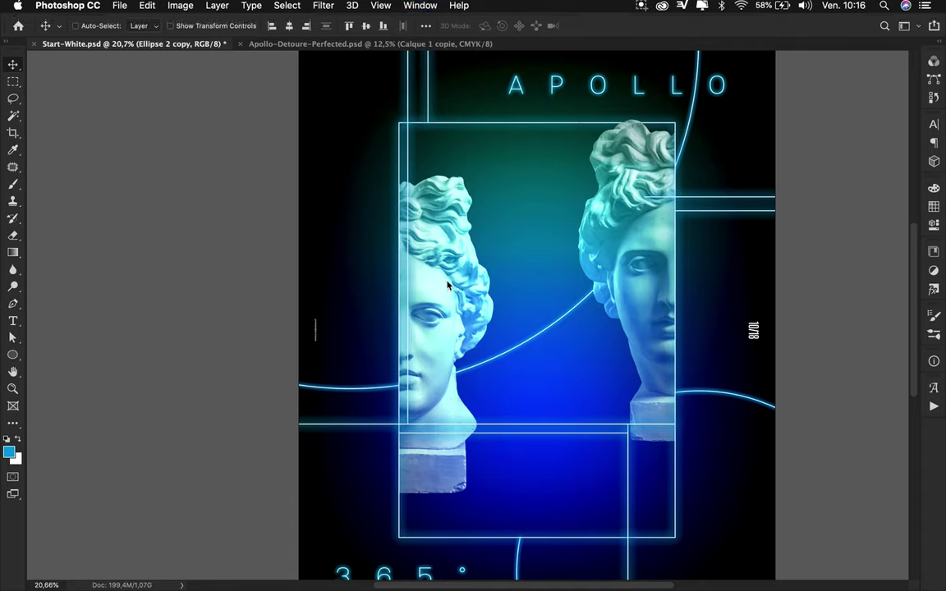
mouse_move(740, 71)
mouse_down()
mouse_move(934, 64)
mouse_move(822, 58)
mouse_up()
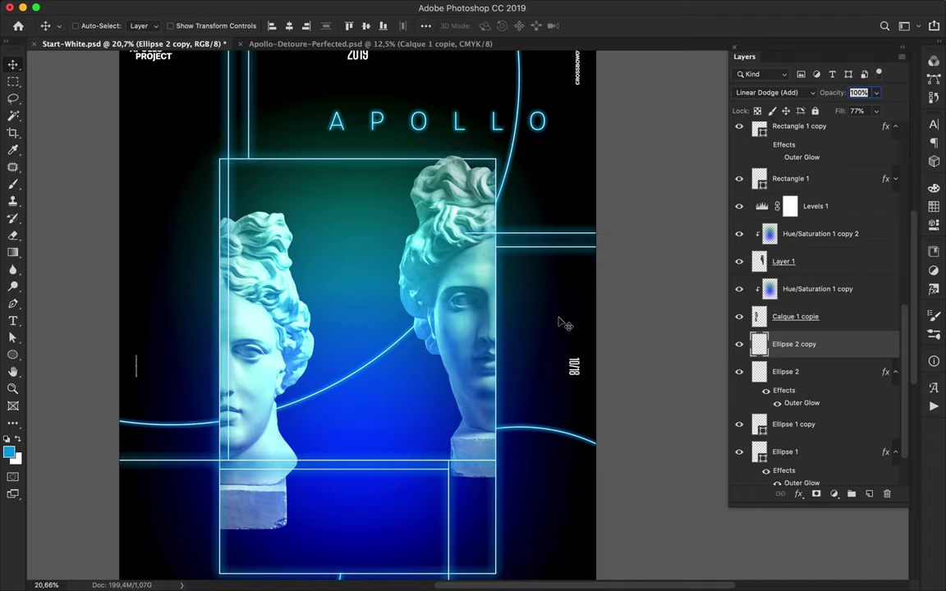
scroll(566, 324, down, 3)
Draw a small circle left of APOLLO and duplicate its layer.
key(ctrl+0)
key(u)
drag(336, 124, 350, 138)
key(v)
mouse_move(809, 344)
mouse_down()
mouse_move(809, 372)
mouse_move(733, 319)
mouse_up()
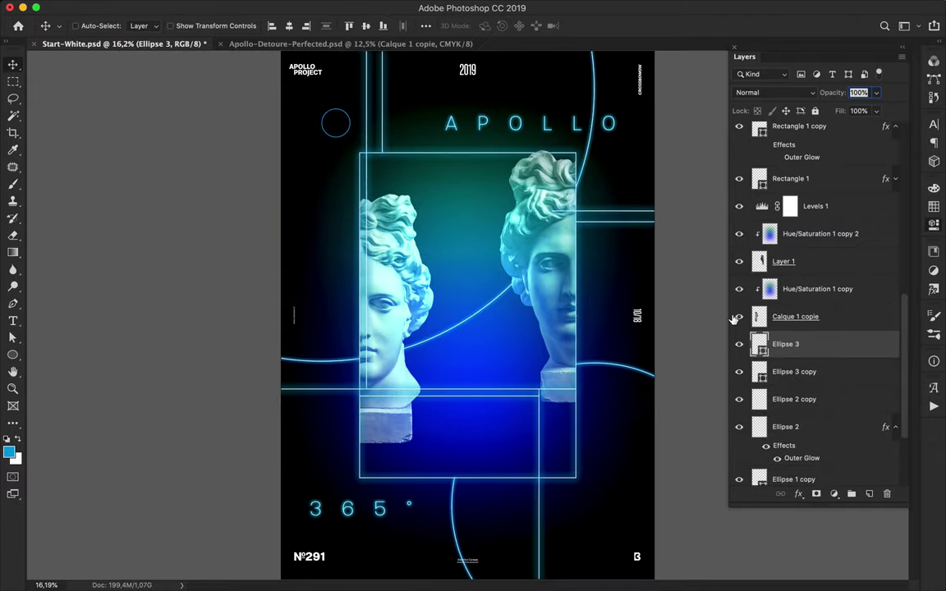
Add an Outer Glow to the Ellipse 3 copy small circle.
key(a)
click(240, 25)
click(776, 92)
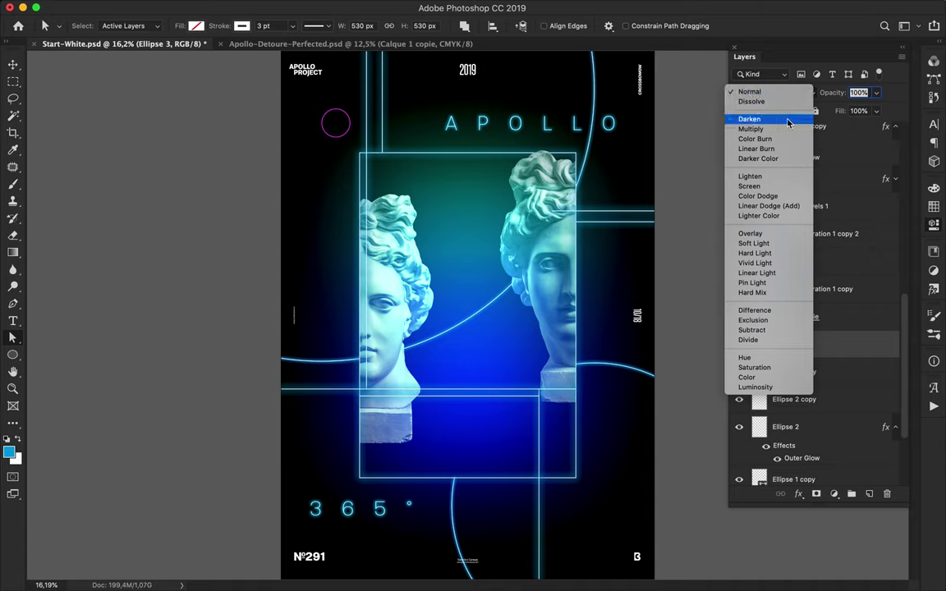
click(783, 211)
double_click(828, 374)
click(319, 300)
key(Return)
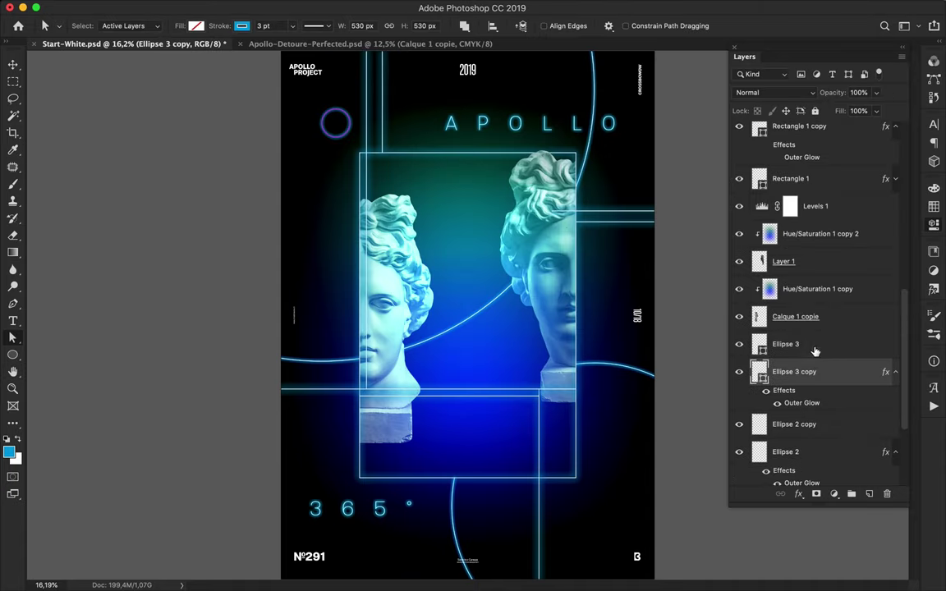
key(ctrl+z)
key(ctrl+shift+z)
Delete both small circle layers and save the poster.
click(795, 424)
click(795, 374)
key(Delete)
key(Delete)
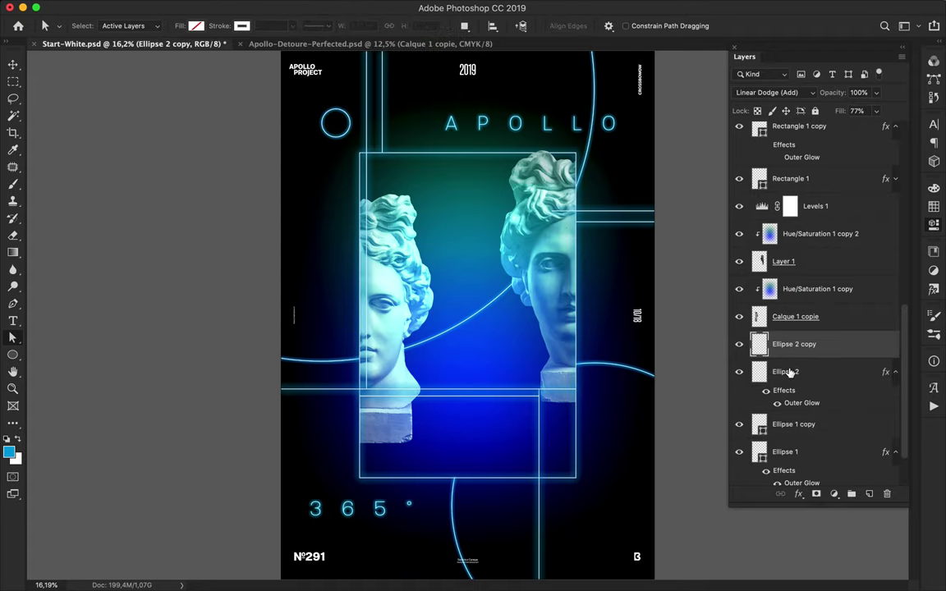
key(ctrl+s)
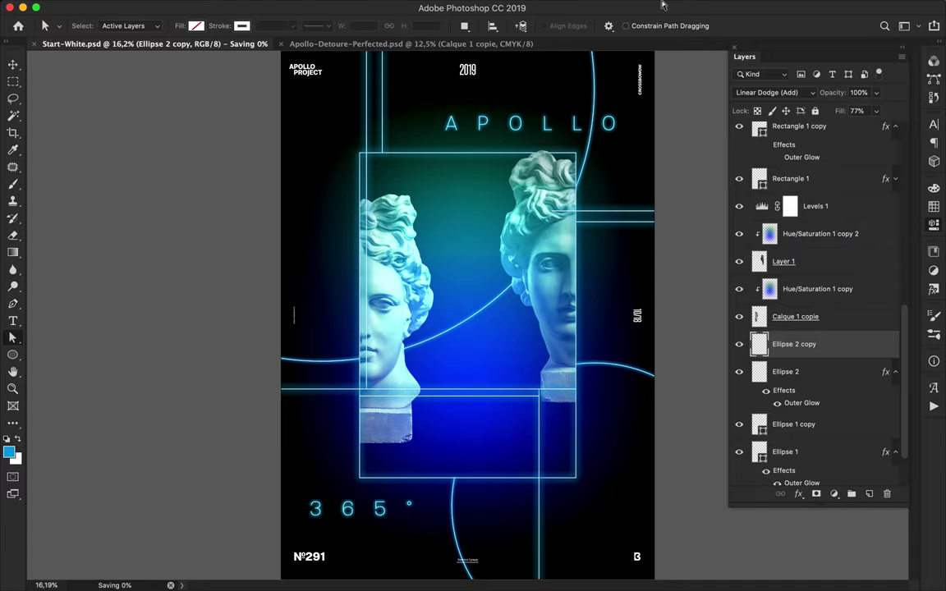
click(577, 6)
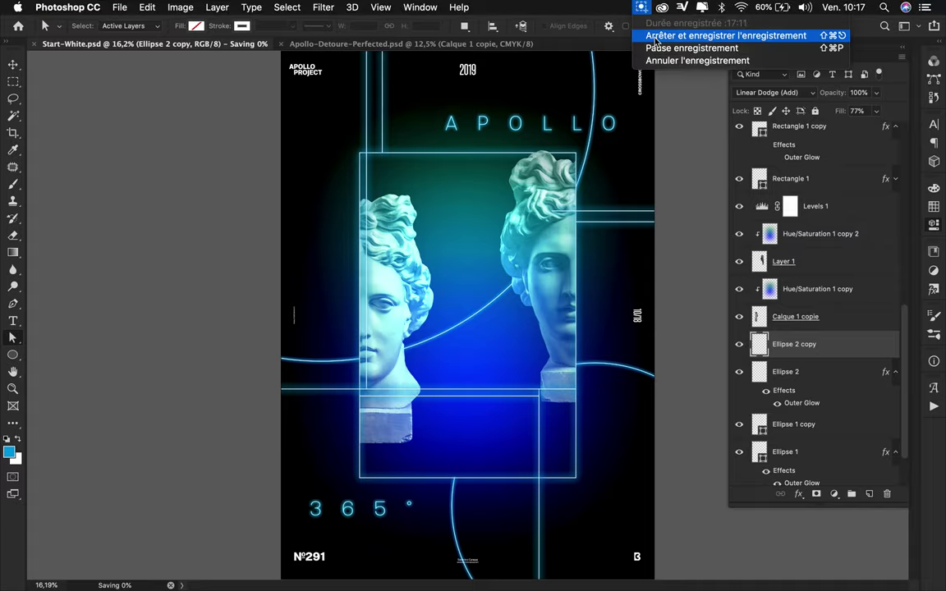
click(640, 35)
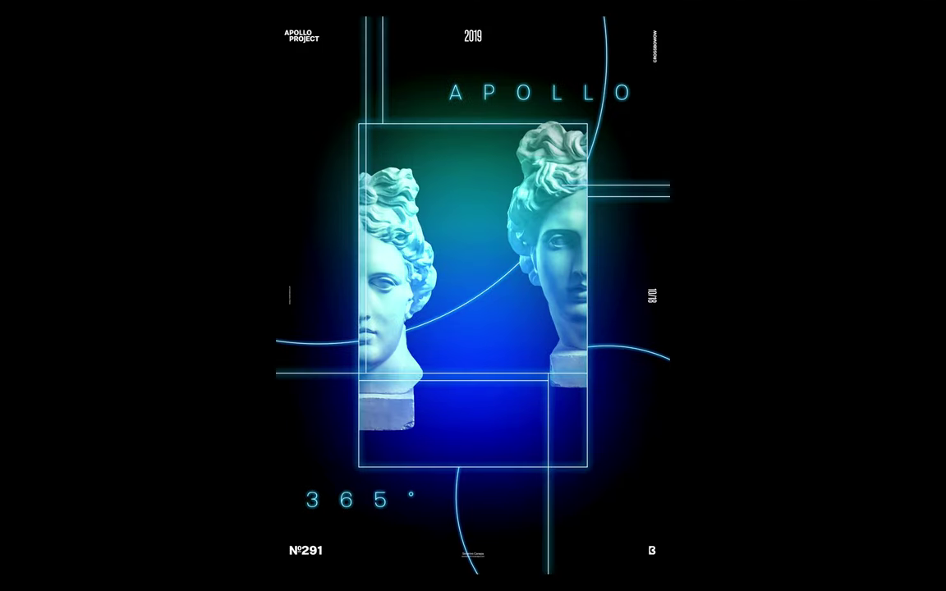